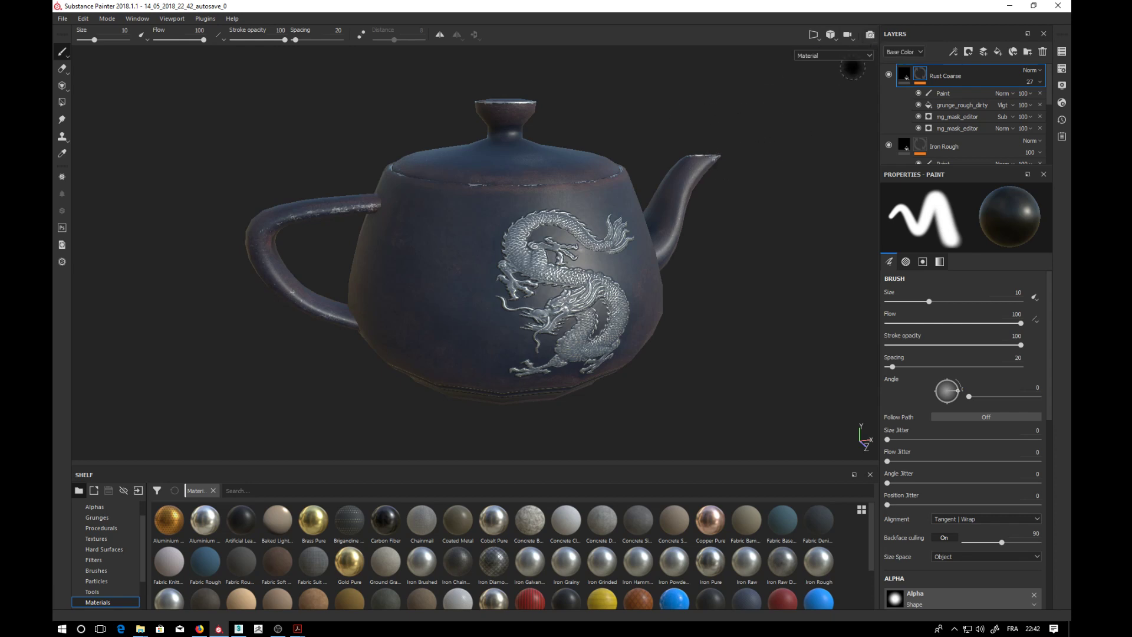
Start an Iray render of the teapot and turn off the clear color so the panorama shows as background.
click(871, 36)
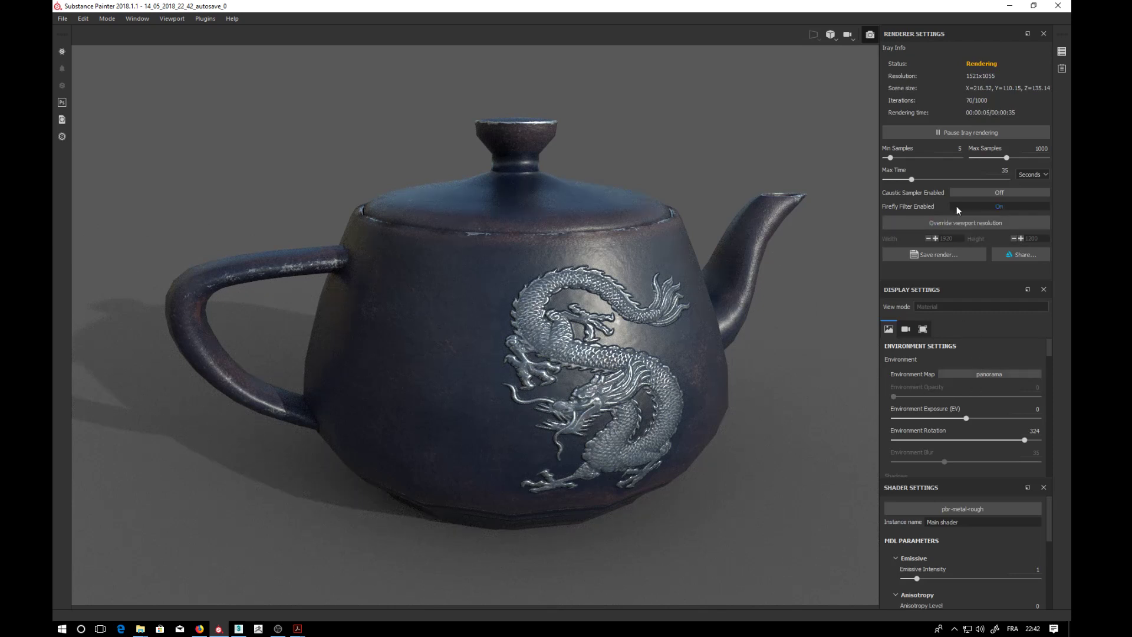
scroll(959, 422, down, 5)
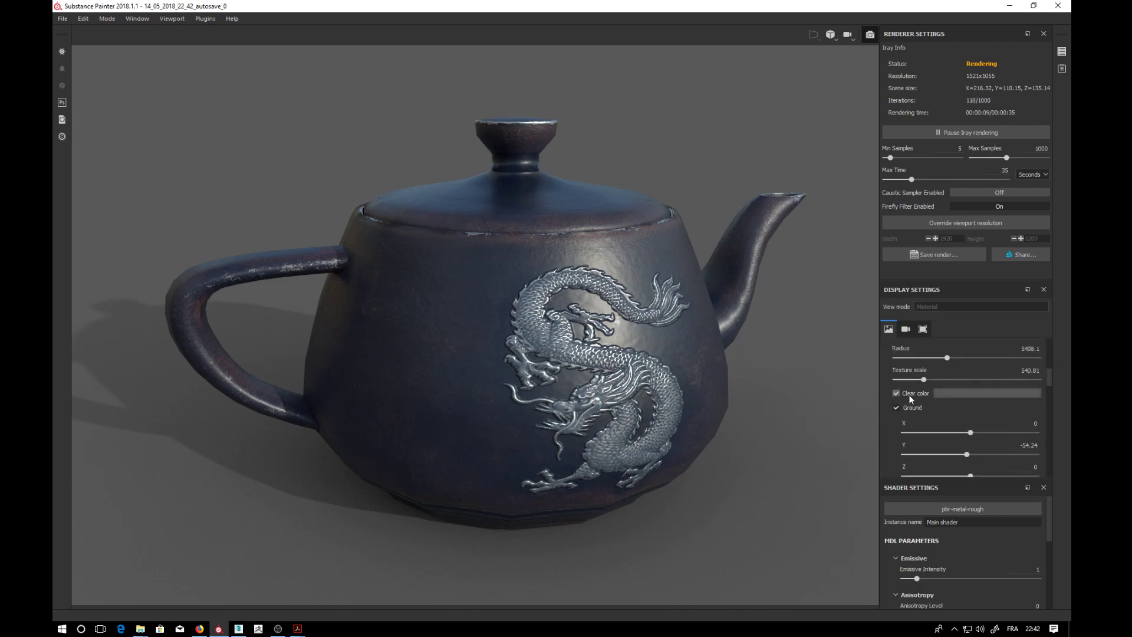
click(908, 394)
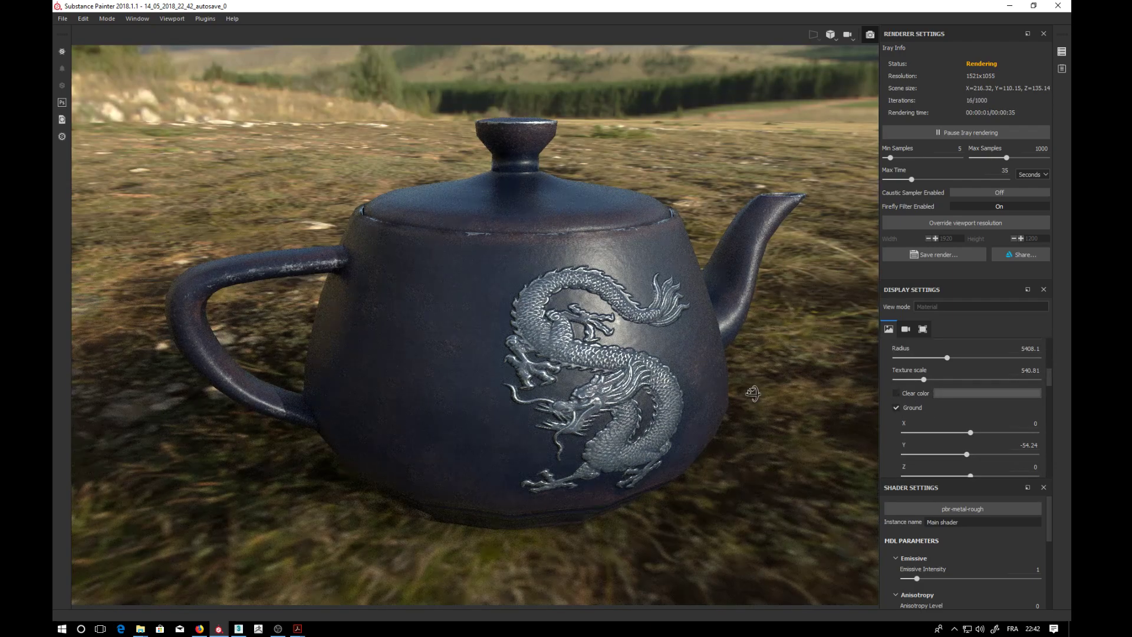
Turn the clear color background back on and set it to a lighter neutral grey.
alt+drag(753, 394, 821, 381)
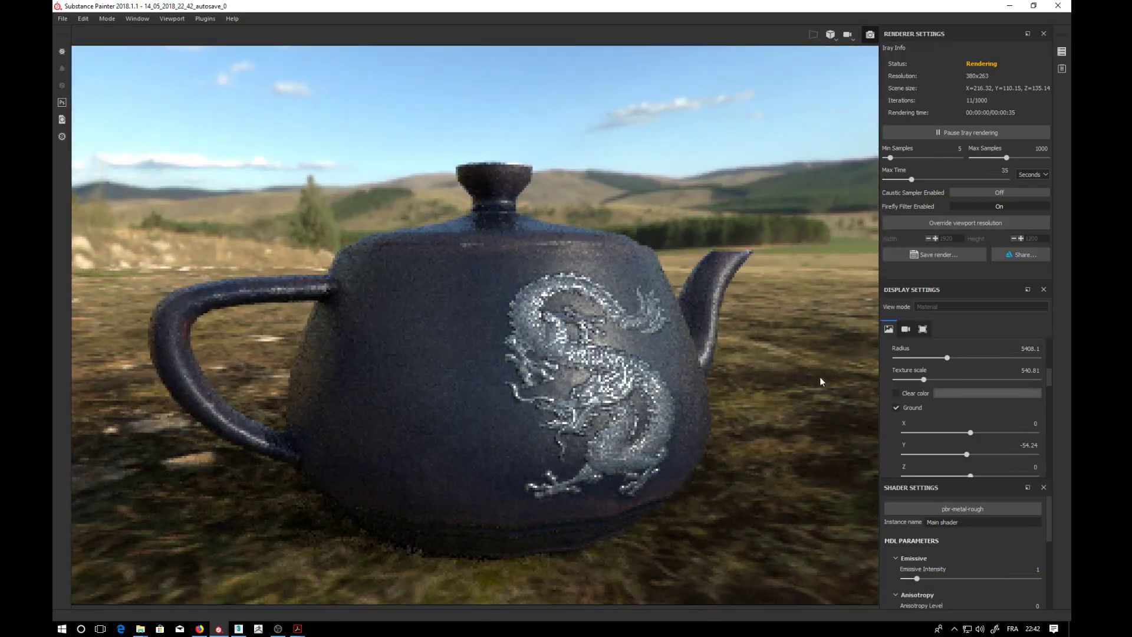
click(896, 393)
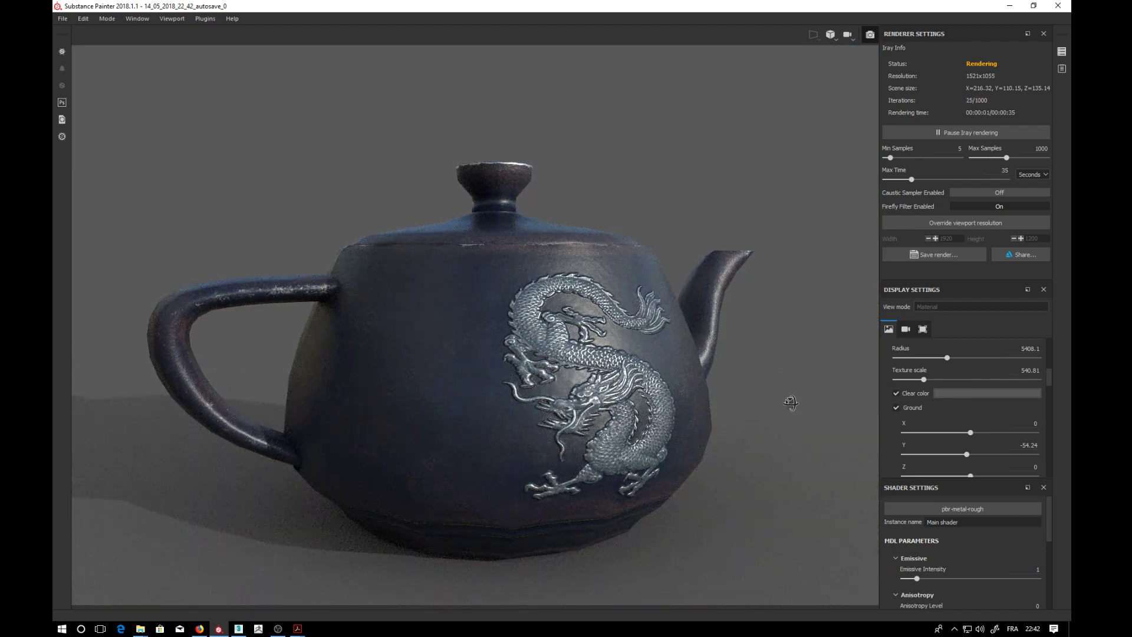
alt+drag(787, 399, 790, 420)
alt+middle_drag(790, 420, 774, 406)
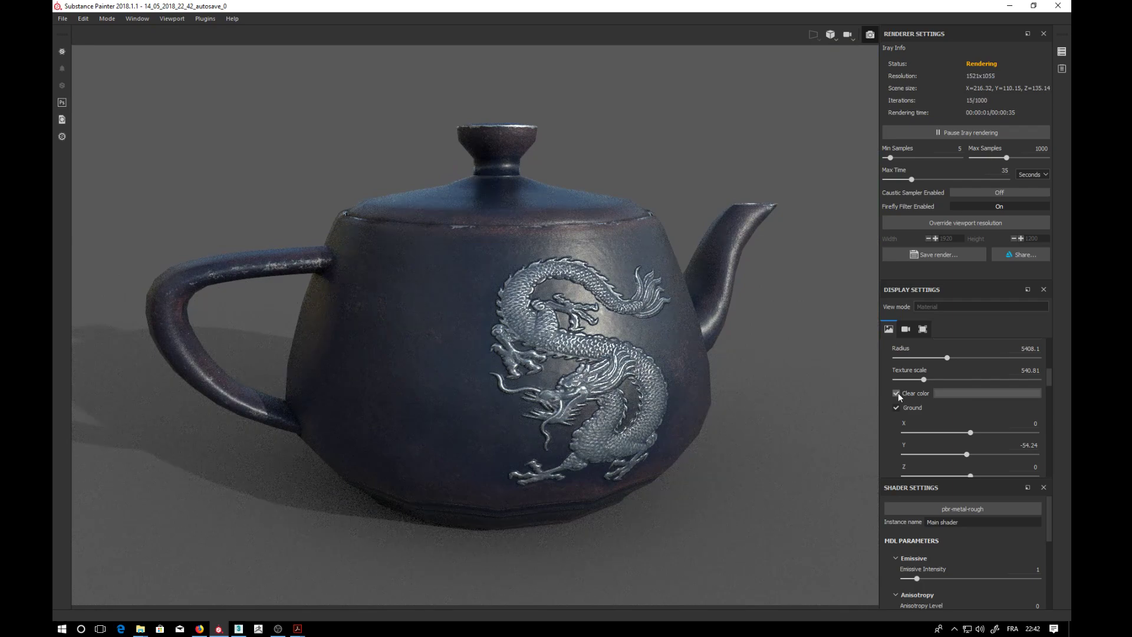
click(955, 391)
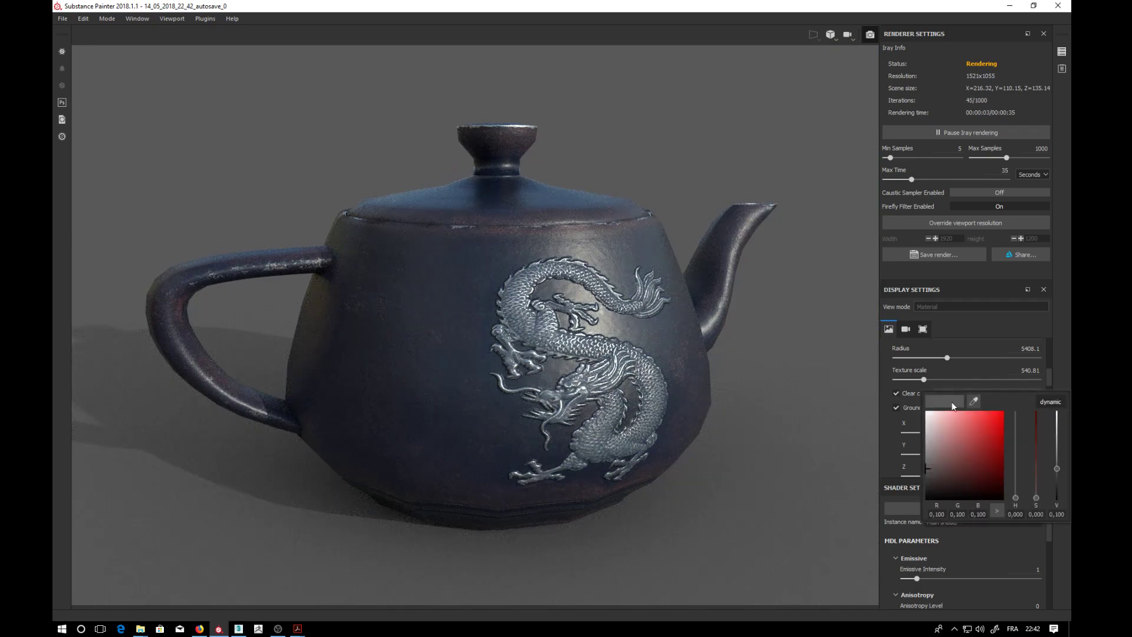
drag(943, 428, 924, 451)
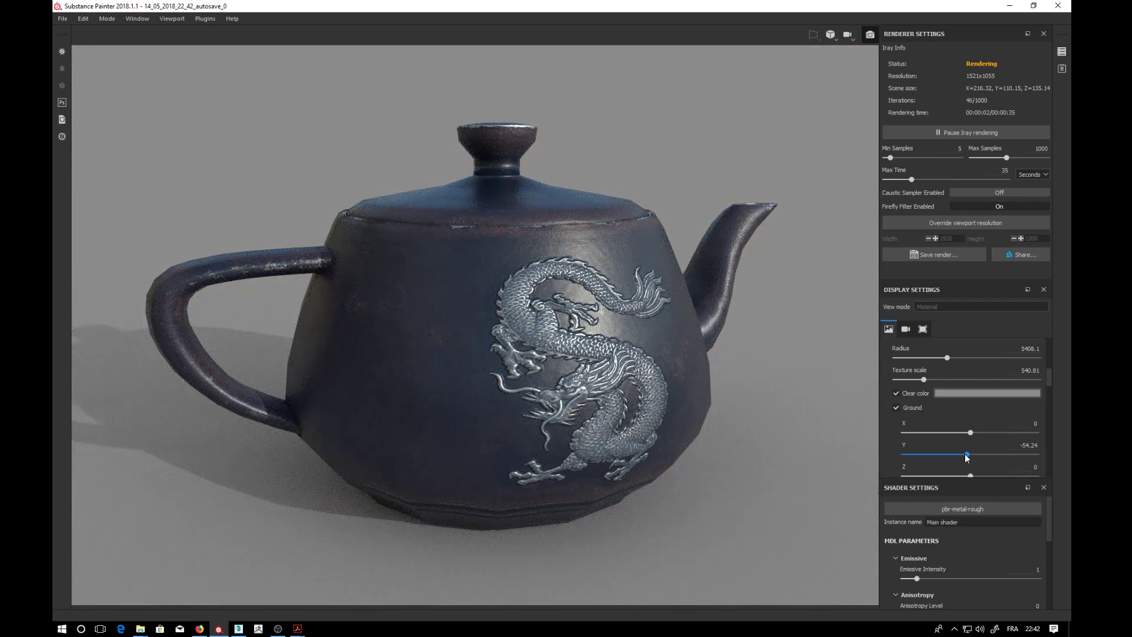
Raise the ground plane to Y -47.59 under the teapot and frame the whole teapot with its shadow.
drag(962, 454, 967, 452)
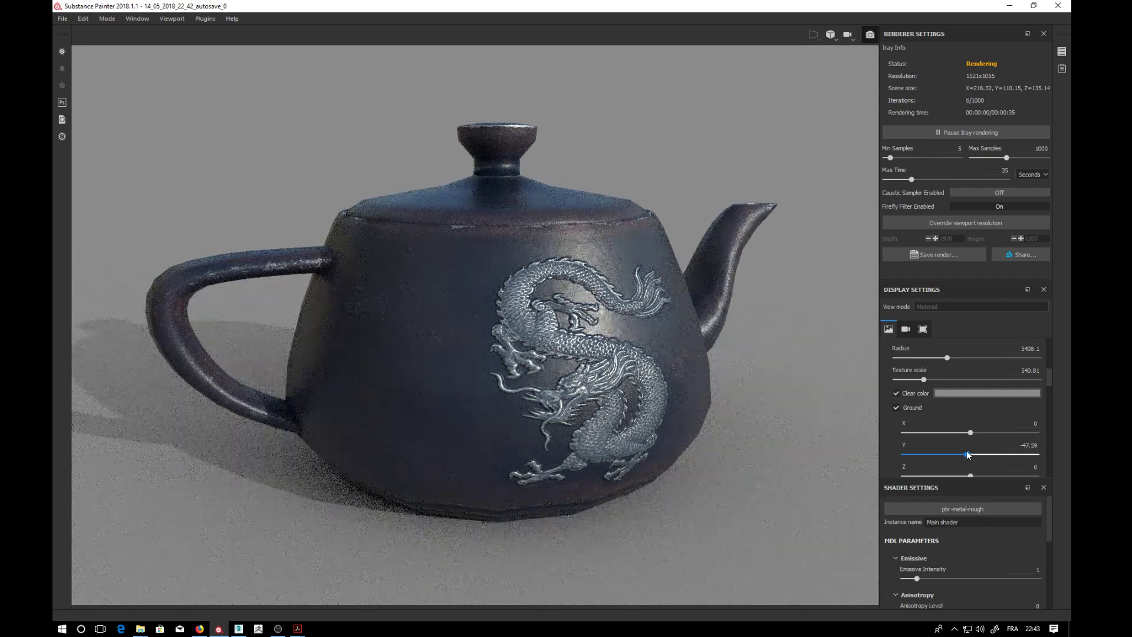
scroll(766, 420, up, 2)
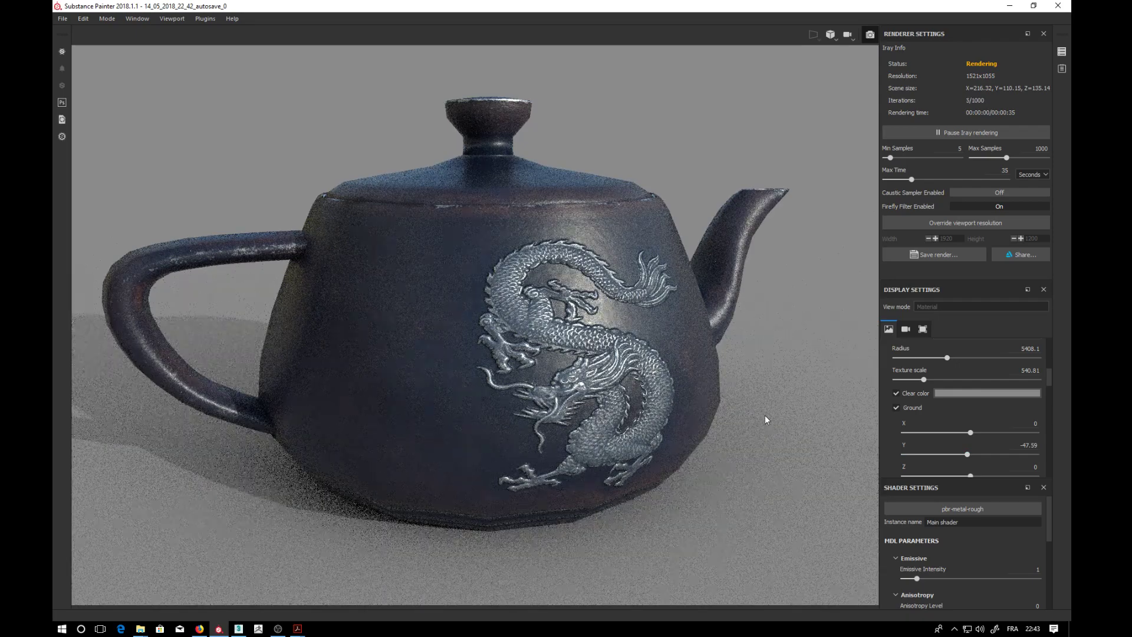
scroll(765, 414, down, 2)
alt+middle_drag(730, 430, 728, 412)
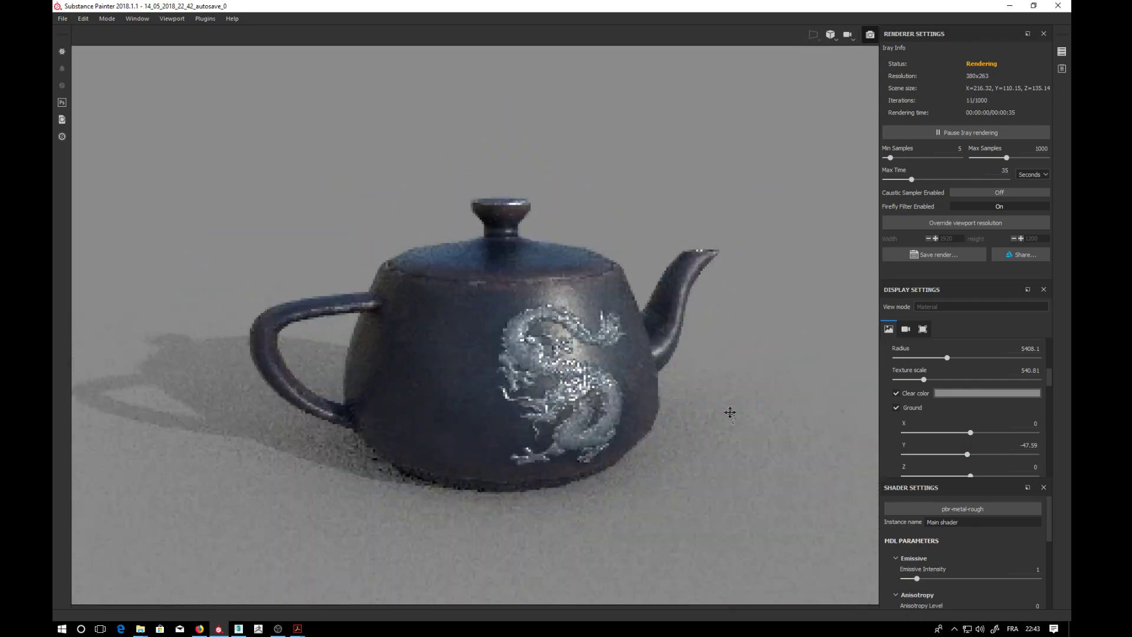
alt+drag(713, 426, 710, 394)
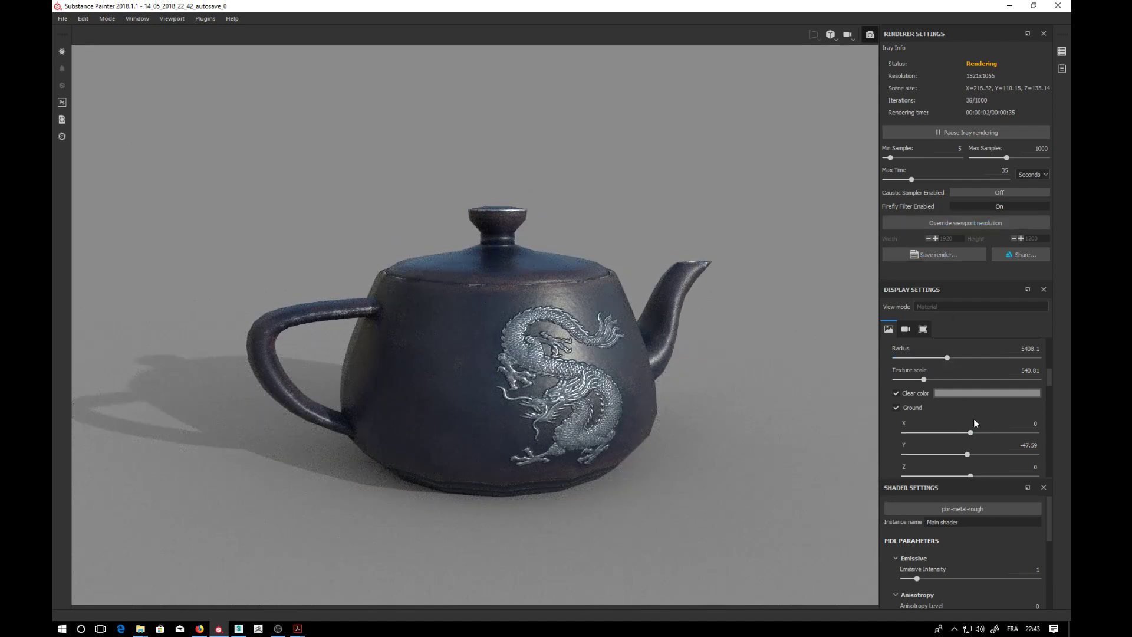
Change the environment map to bonifacio_street and set the environment rotation to 331.
scroll(974, 419, up, 6)
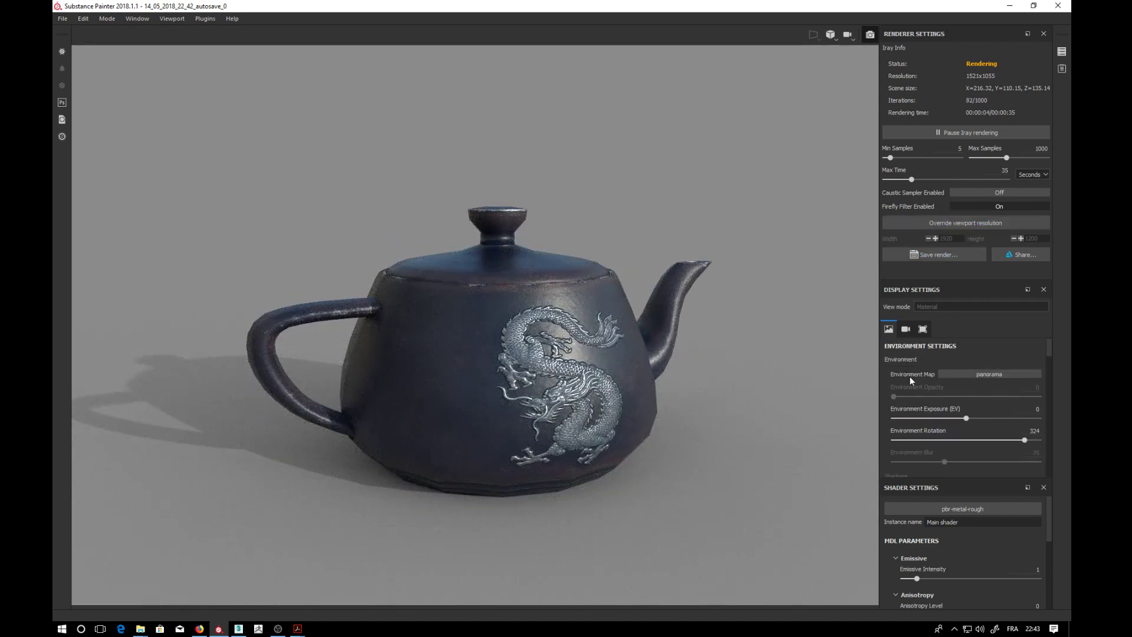
click(965, 375)
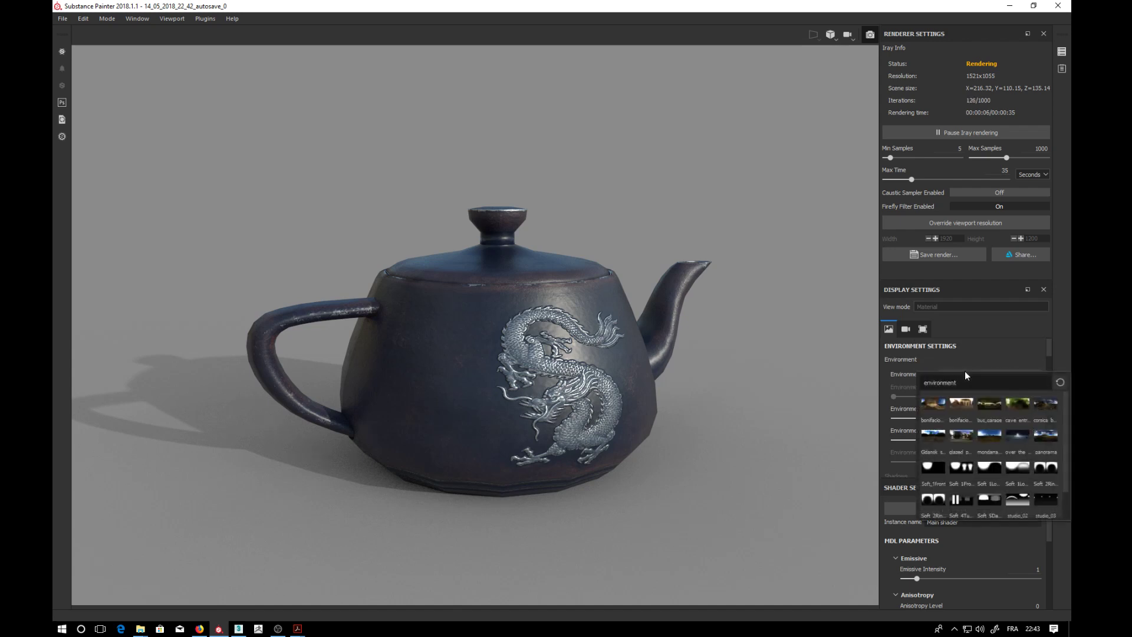
click(958, 405)
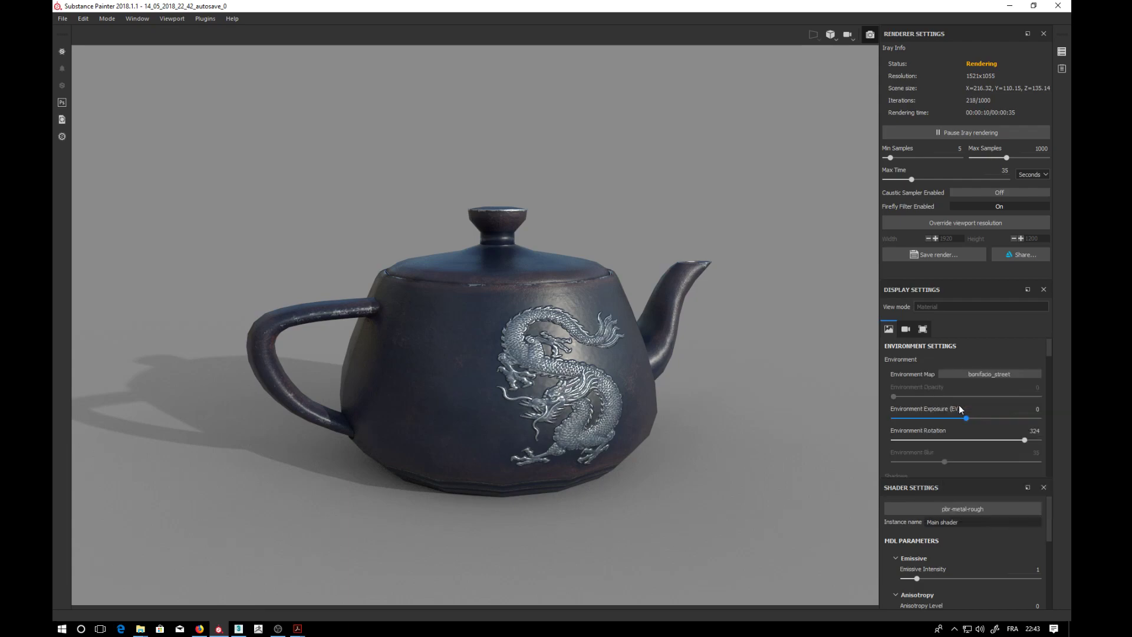
alt+drag(724, 400, 737, 392)
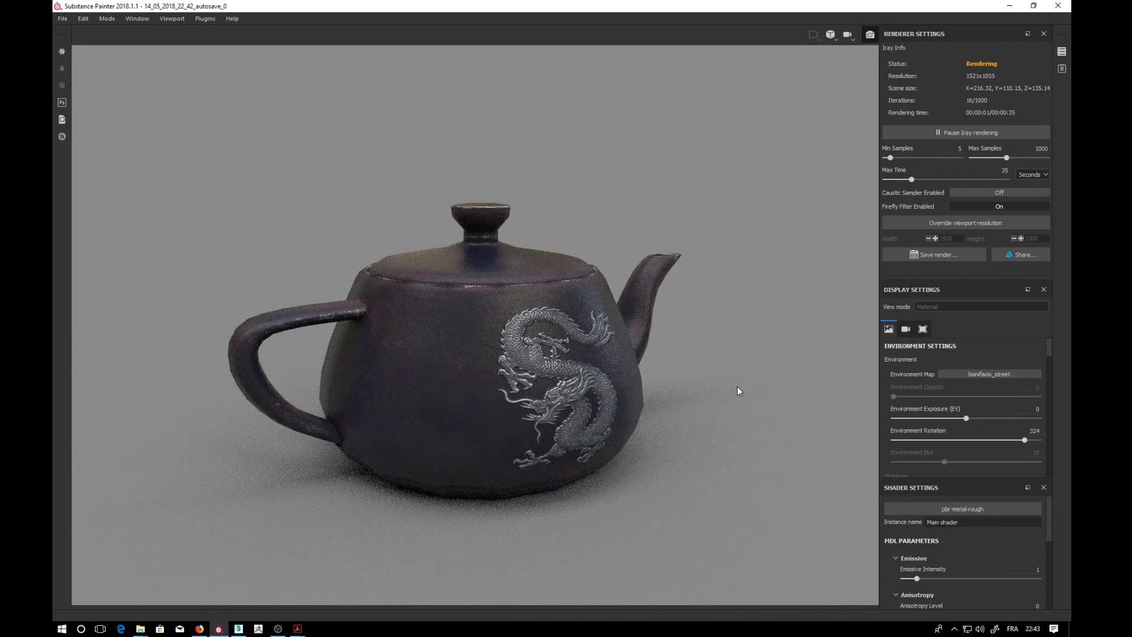
shift+right_drag(738, 382, 612, 386)
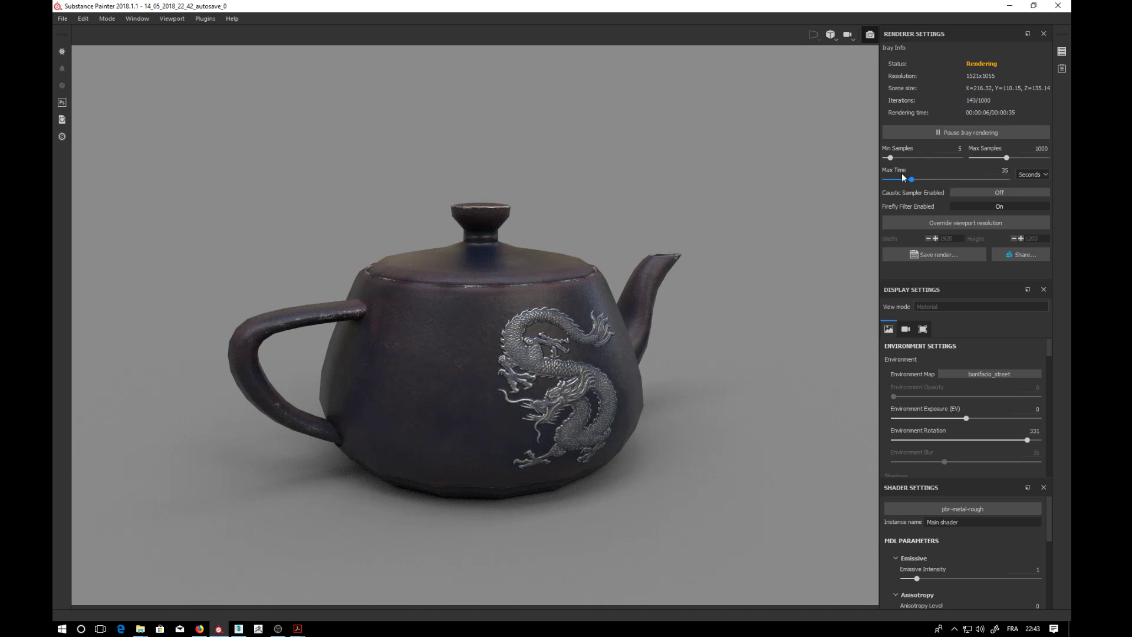
Set the maximum Iray render time to 211 seconds and look over the shader, dome and ground settings.
mouse_move(911, 182)
mouse_down()
mouse_move(897, 182)
mouse_move(909, 183)
mouse_up()
scroll(977, 496, down, 5)
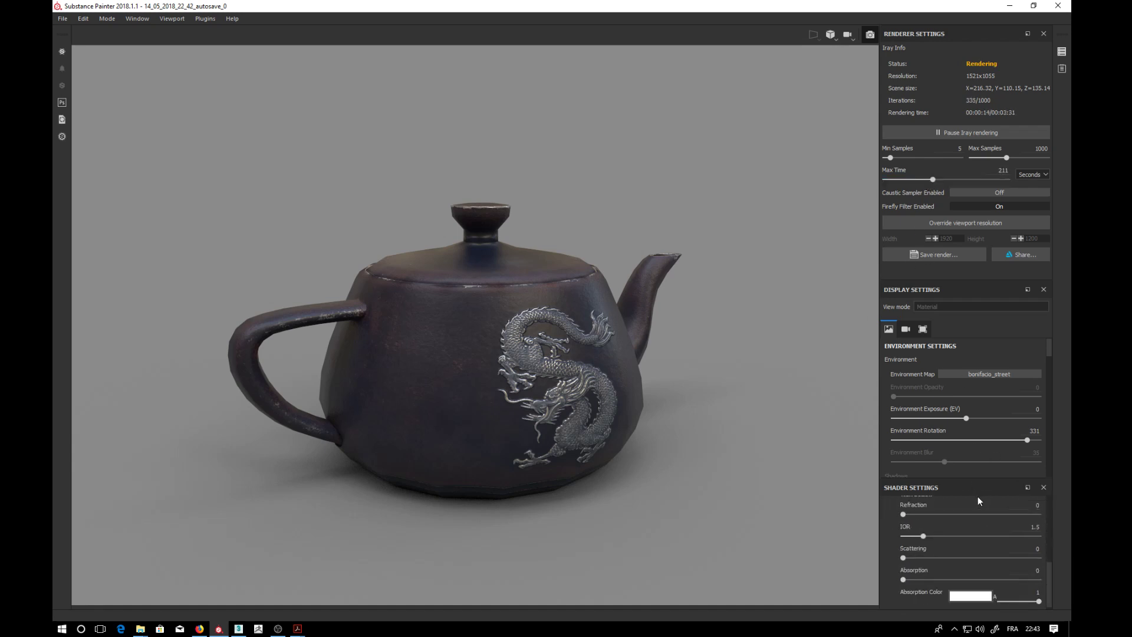
scroll(1009, 401, down, 1)
scroll(1009, 403, down, 4)
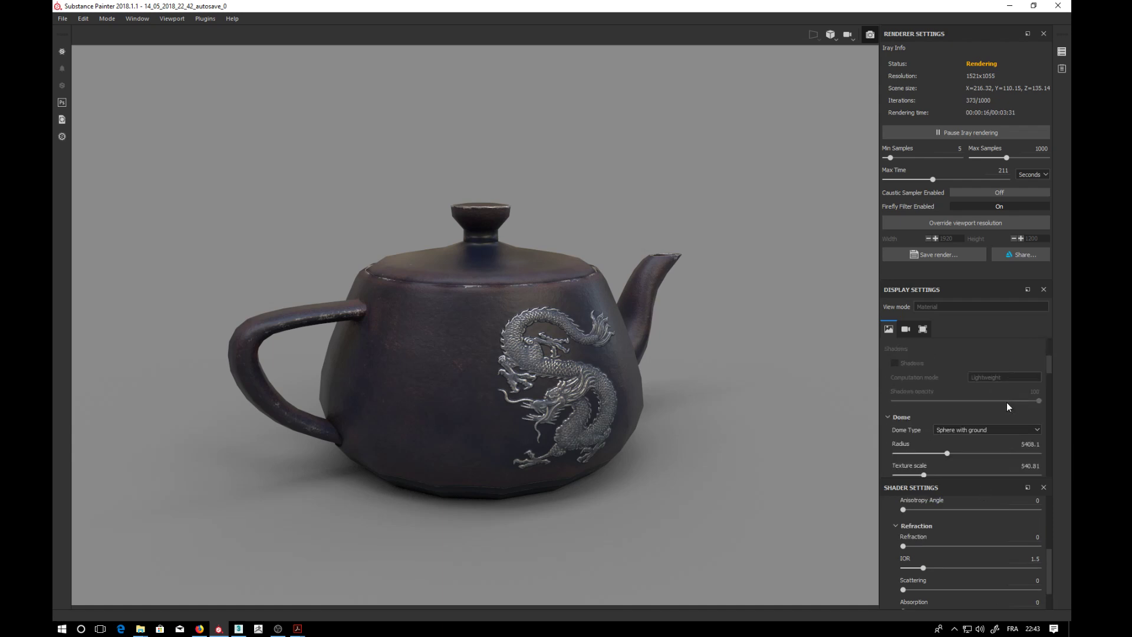
scroll(998, 398, down, 5)
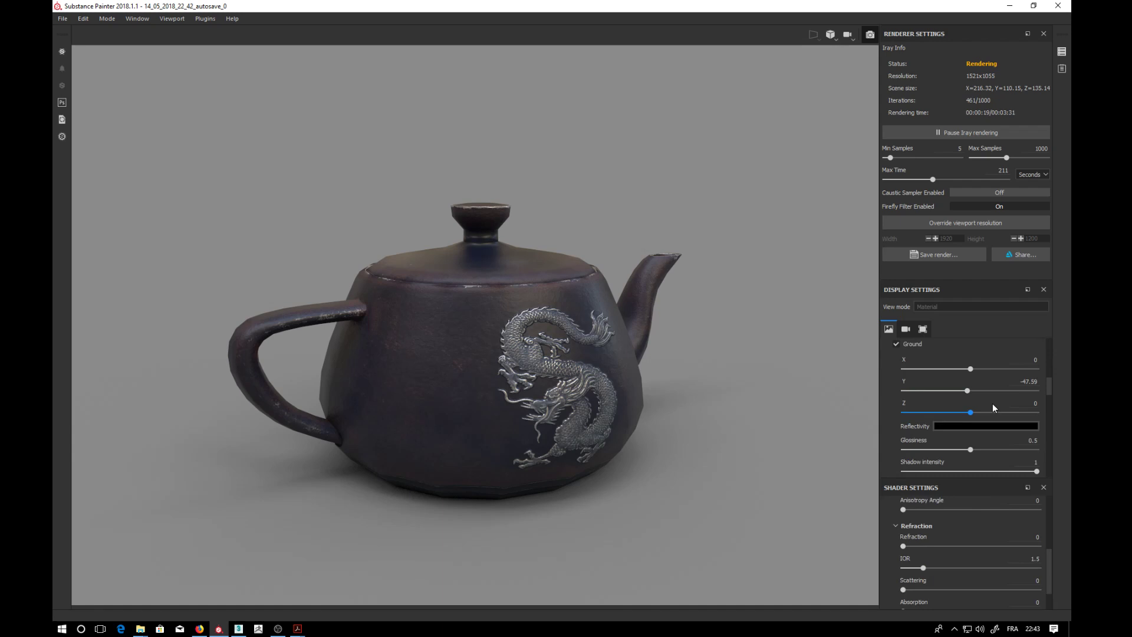
scroll(987, 411, down, 3)
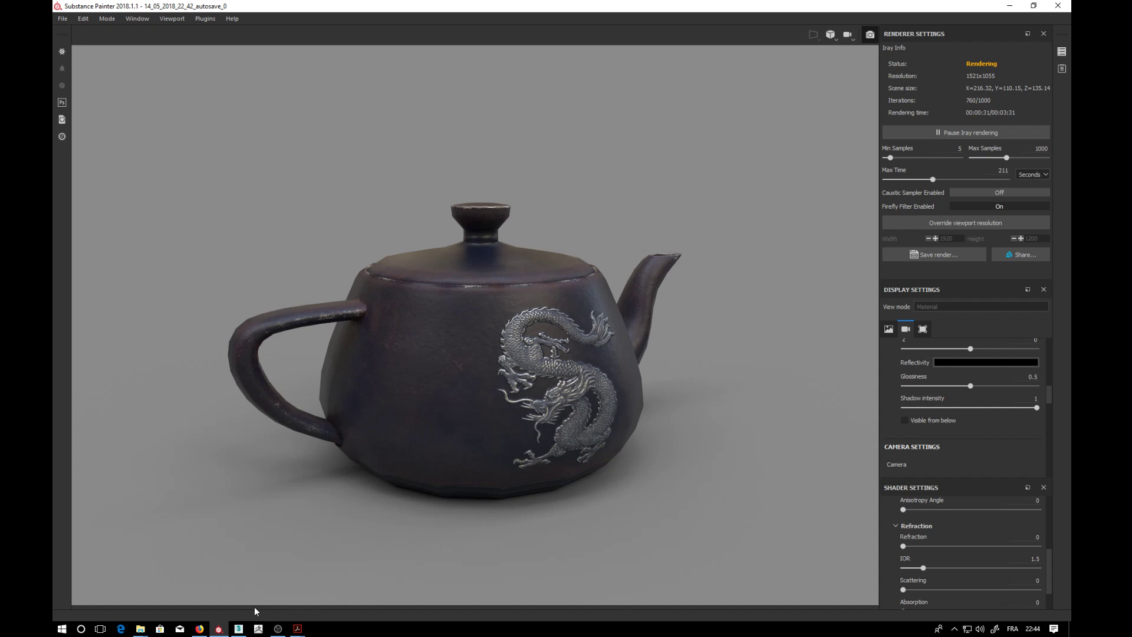
Close Substance Painter with the project changes saved and switch to the untitled 3ds Max scene.
click(1058, 8)
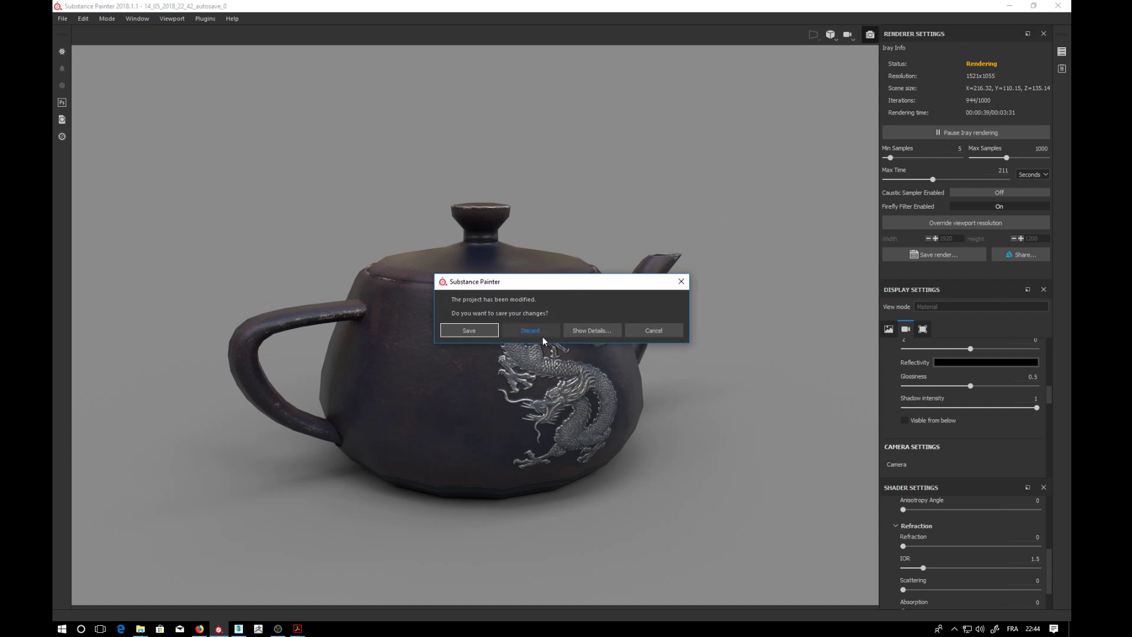
click(479, 334)
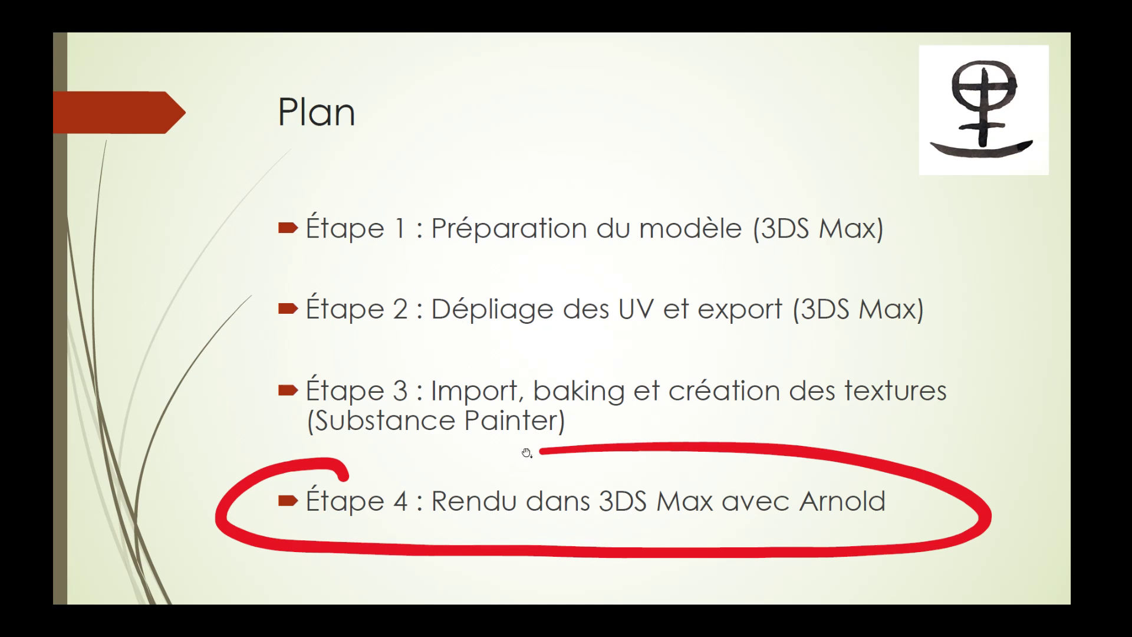
key(alt+Tab)
key(alt+Tab)
key(alt+Tab)
key(alt+Tab)
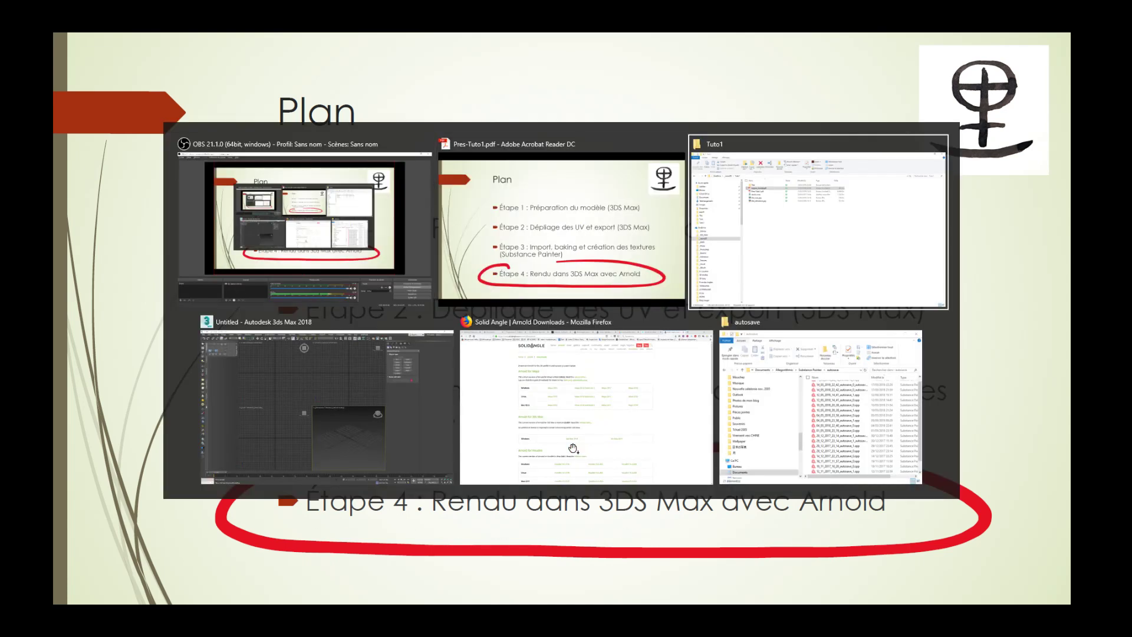
click(359, 420)
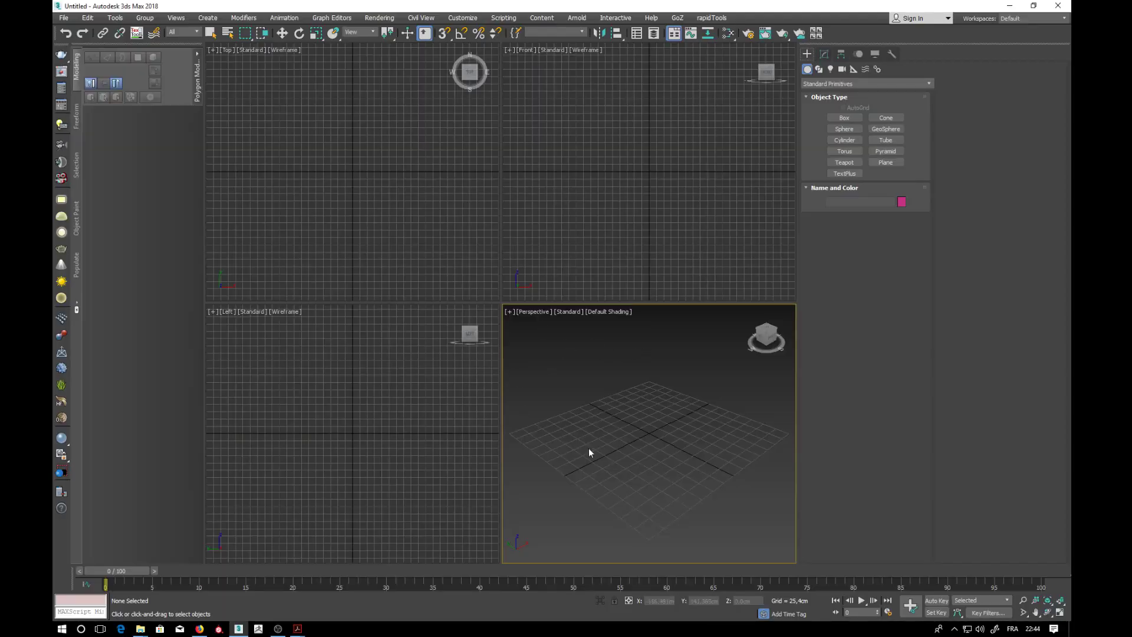
Open the render setup, place its window centrally and review the available renderers.
click(380, 20)
click(376, 73)
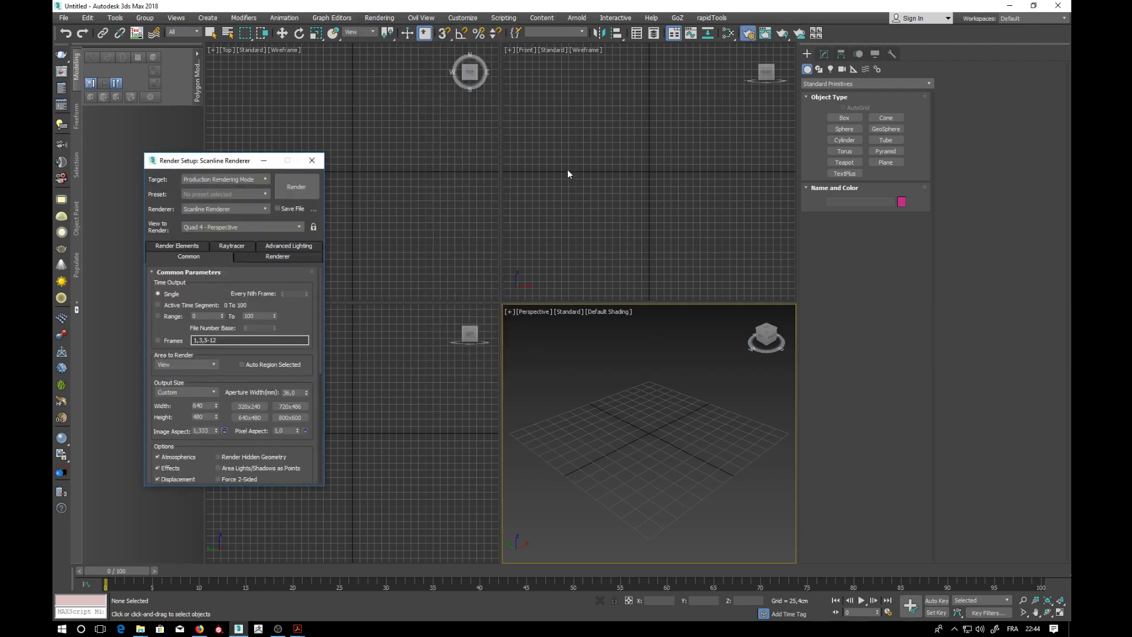
drag(231, 164, 449, 154)
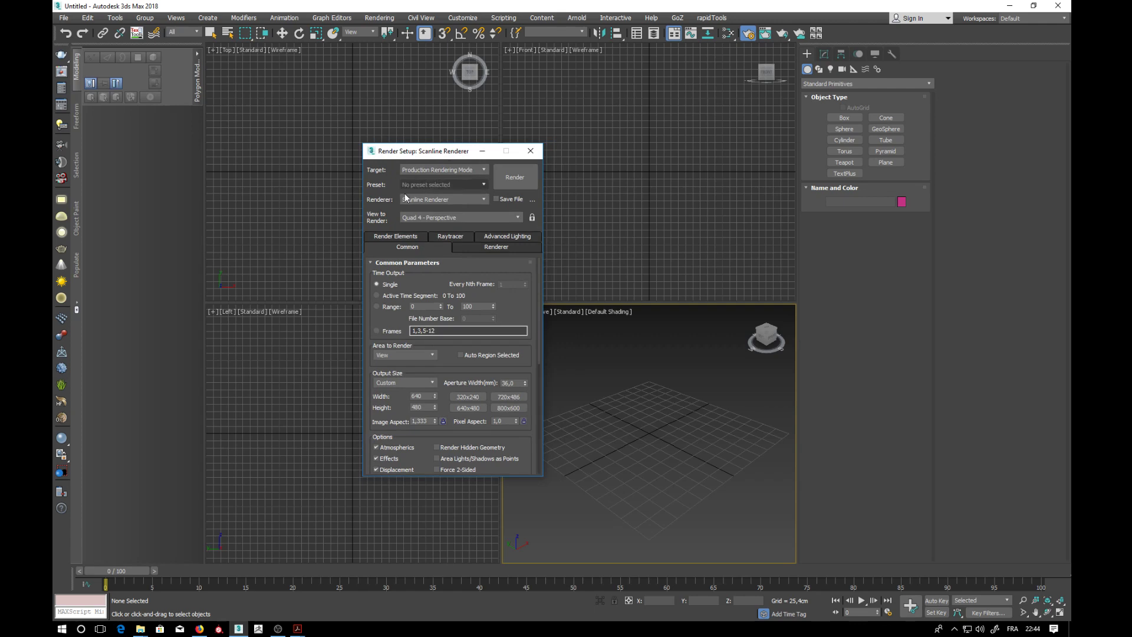
click(434, 200)
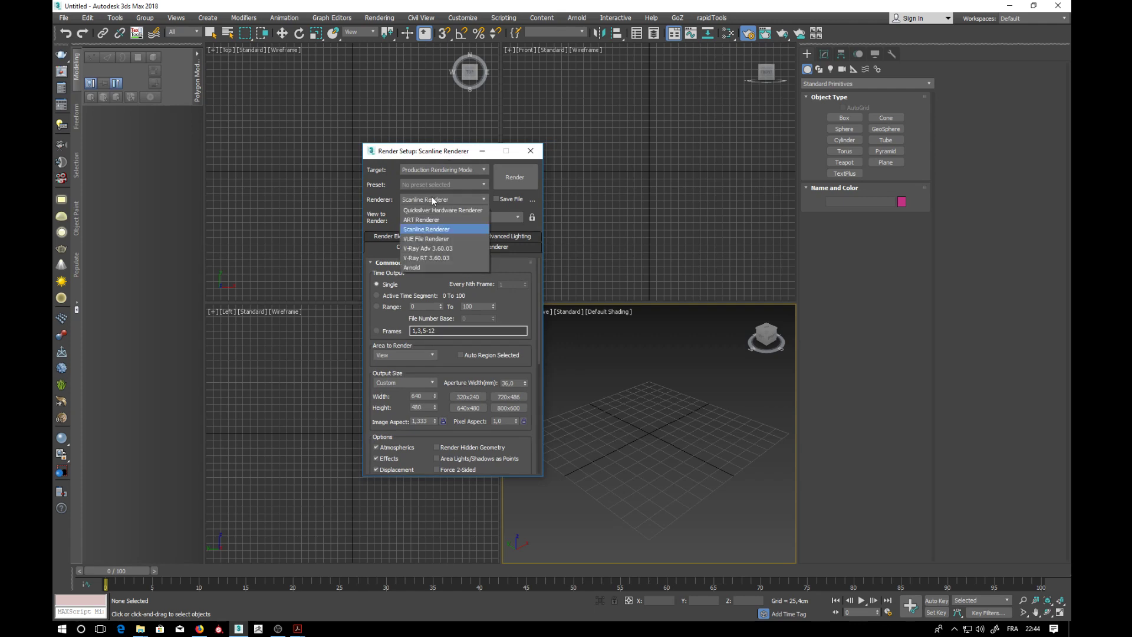
click(433, 200)
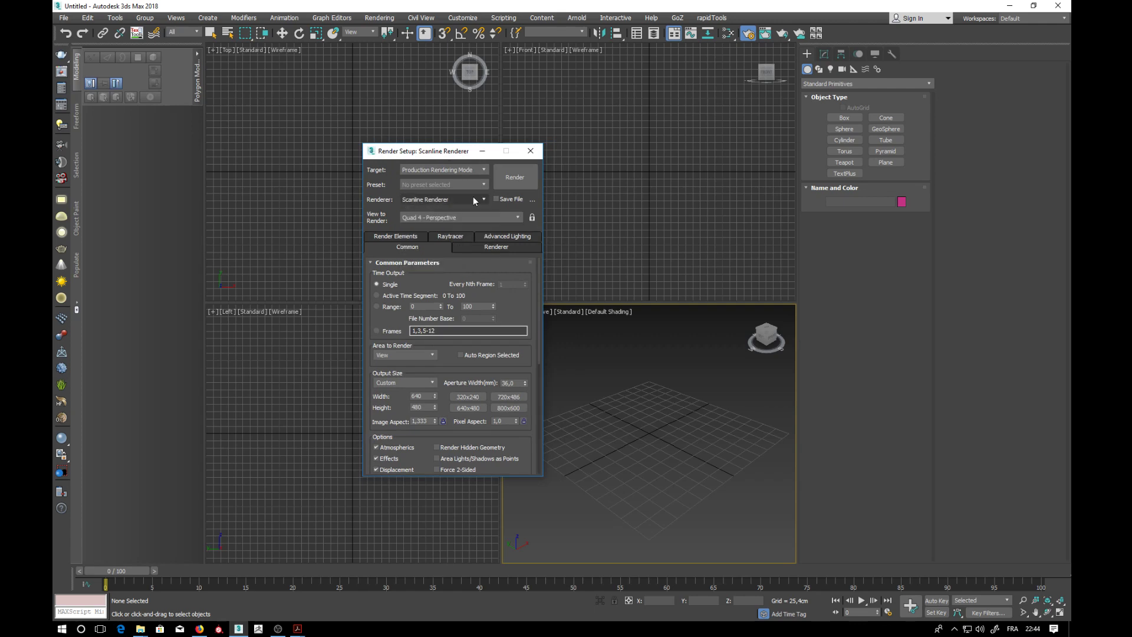
Bring the render setup back up and set the renderer for Production Rendering Mode to Arnold.
click(381, 18)
click(391, 83)
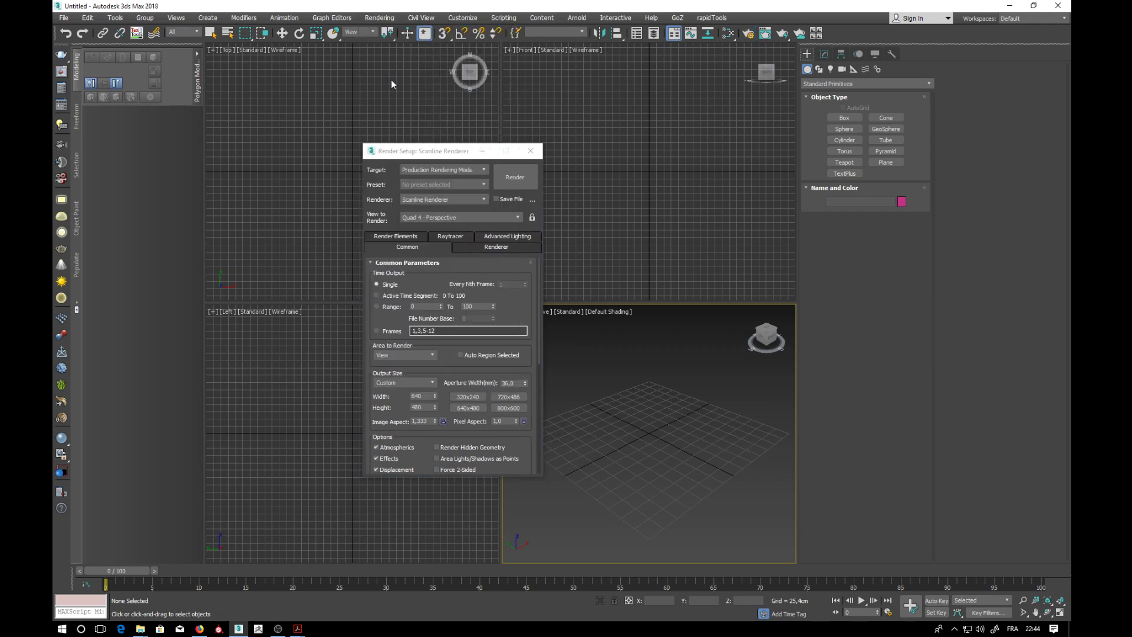
click(380, 19)
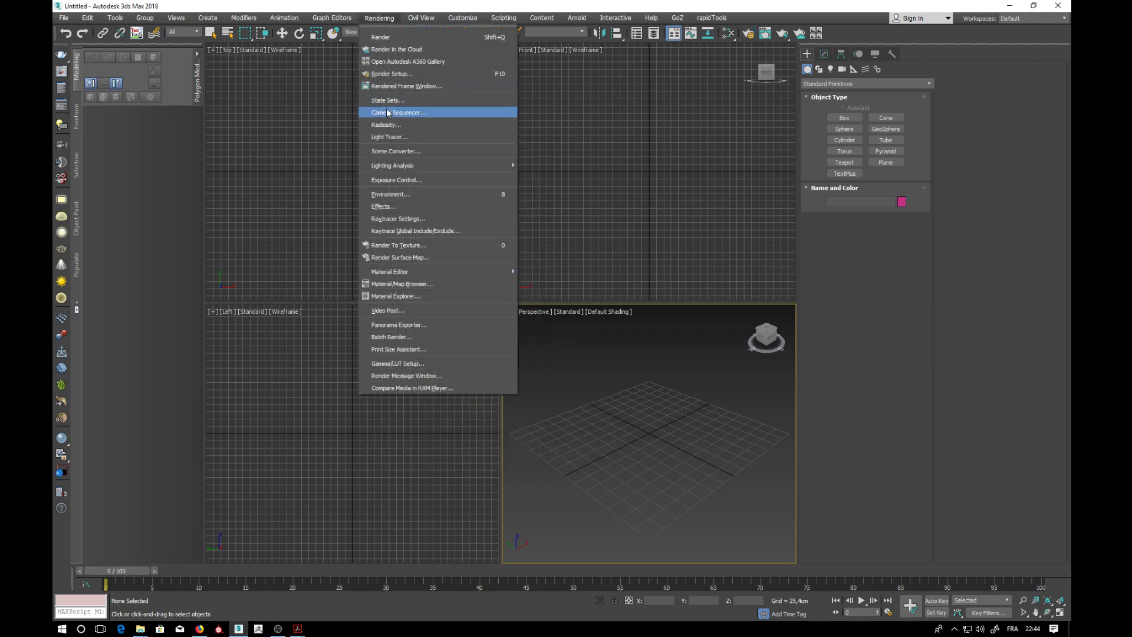
click(391, 78)
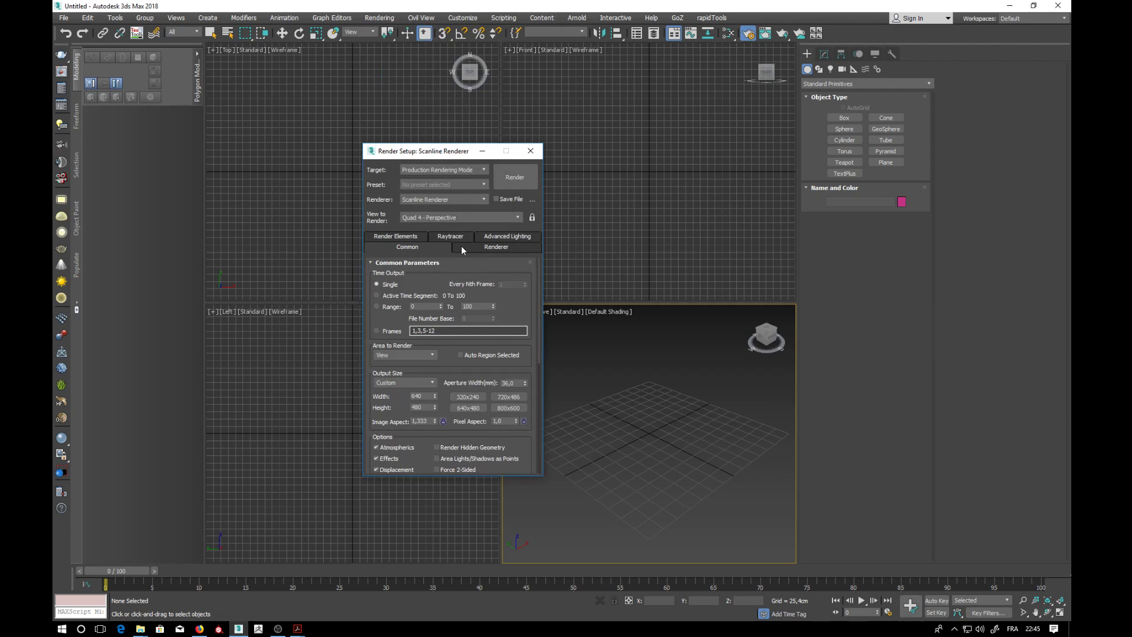
click(419, 200)
click(420, 199)
click(429, 201)
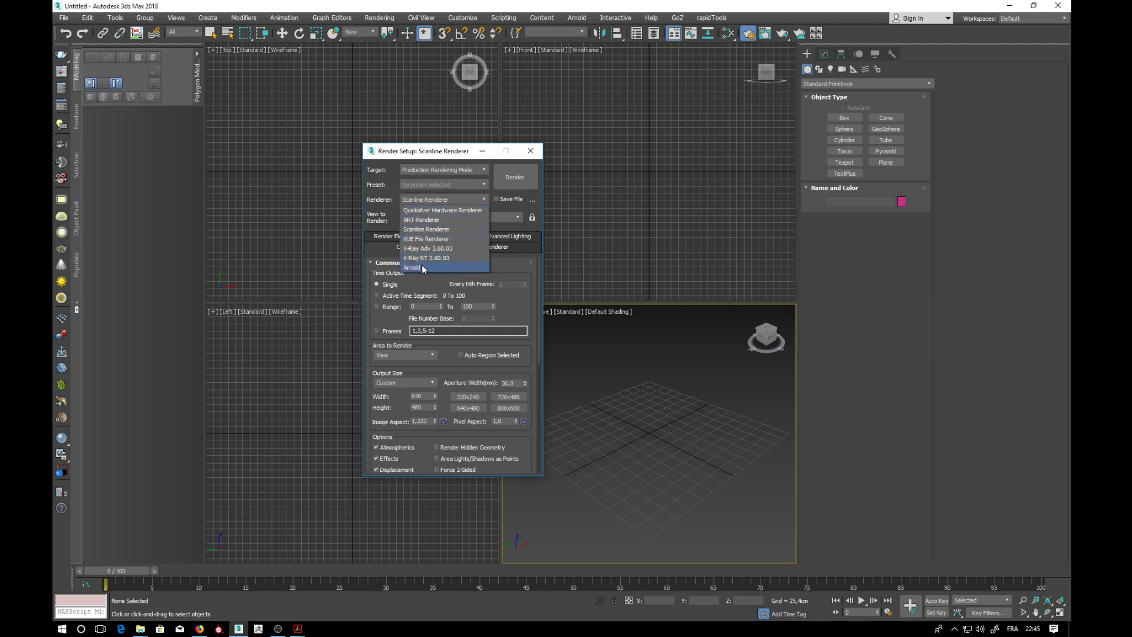
click(422, 267)
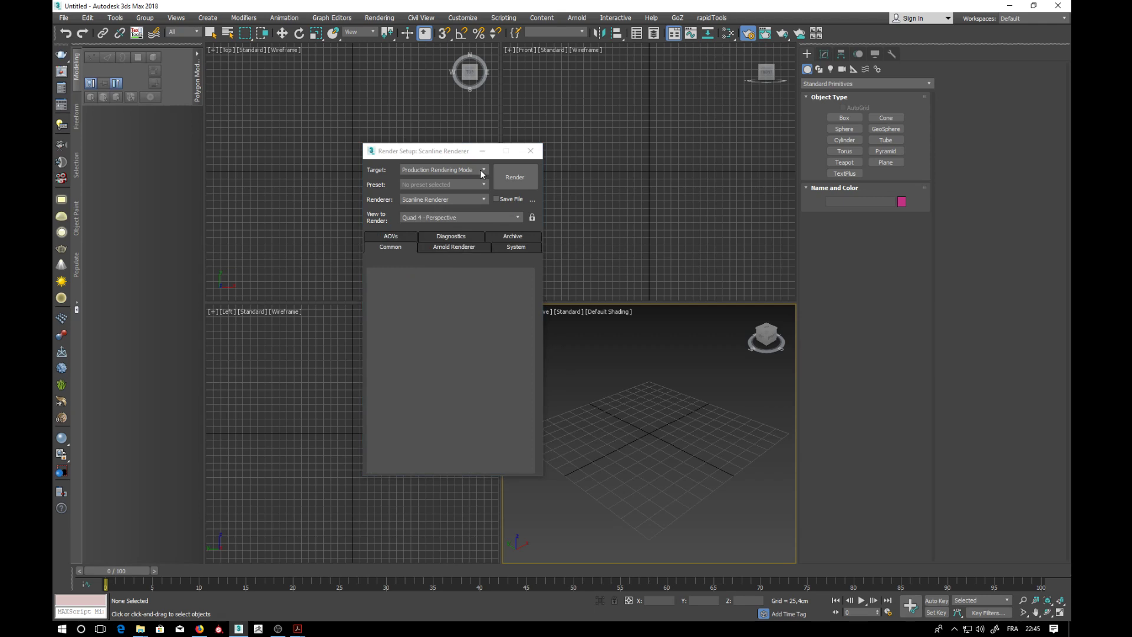
Switch the render target to ActiveShade Mode, choose Arnold as its renderer and close the render setup.
click(437, 171)
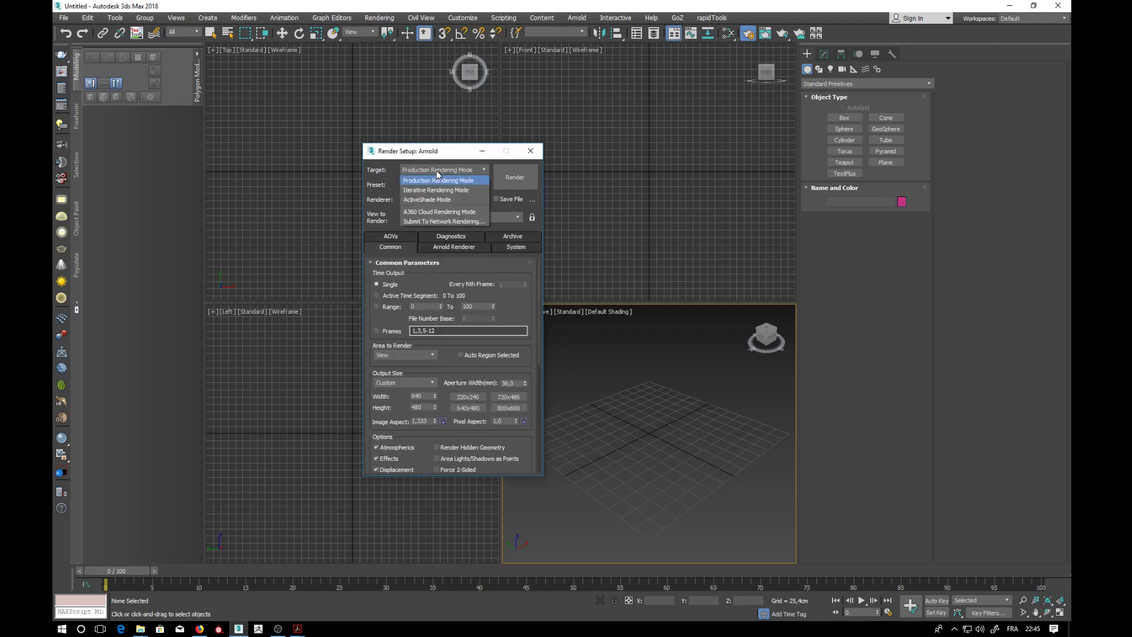
click(428, 200)
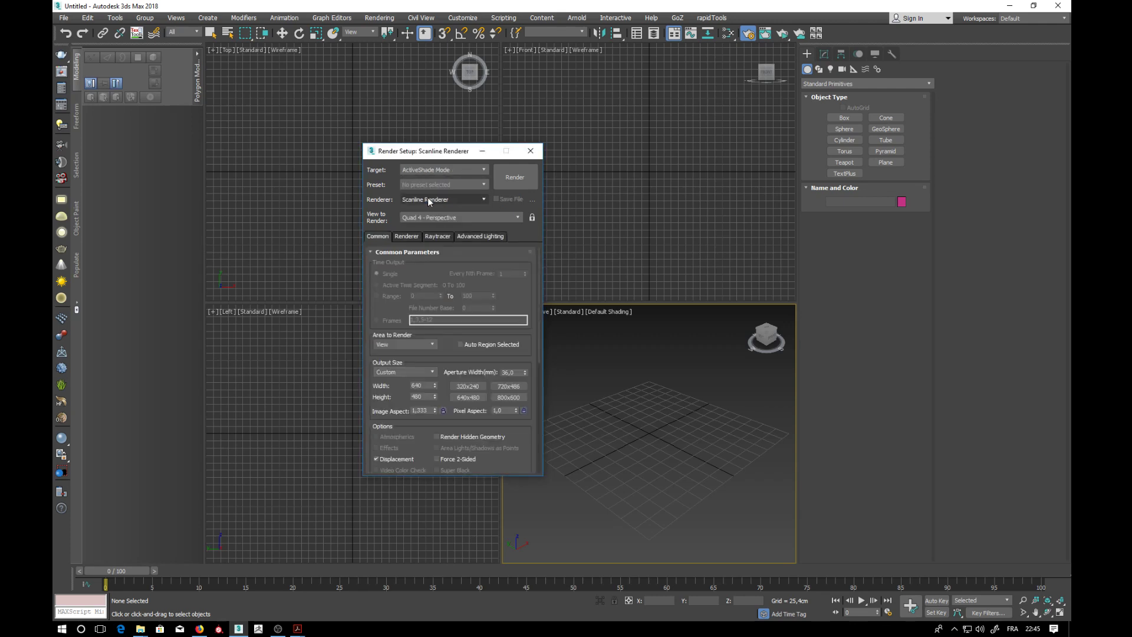
click(406, 235)
click(442, 236)
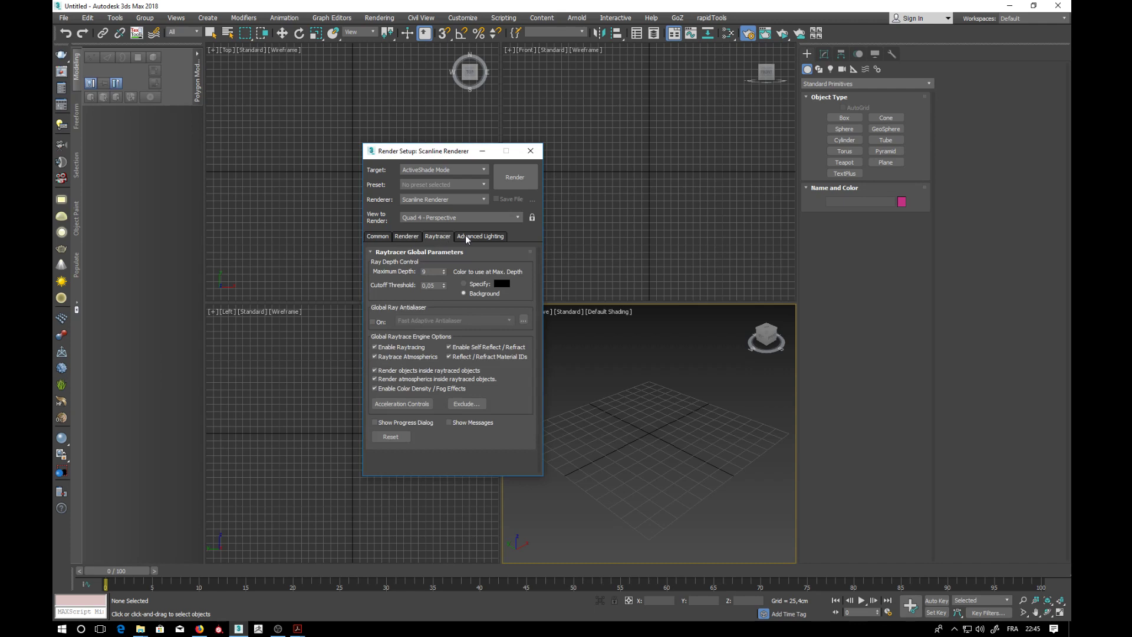
click(465, 236)
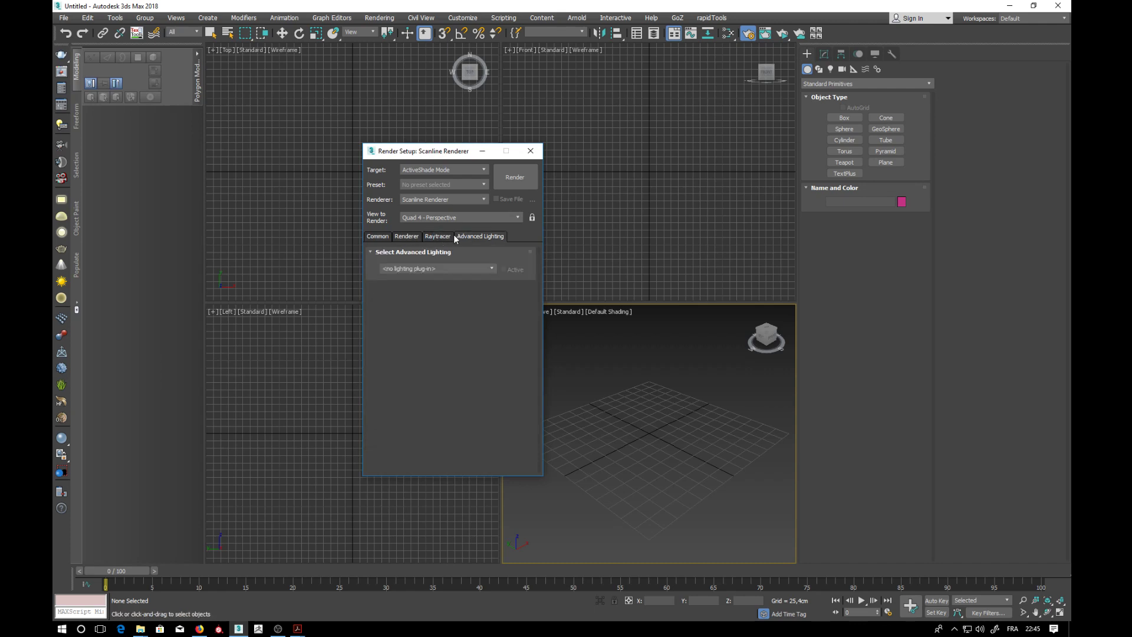
click(377, 236)
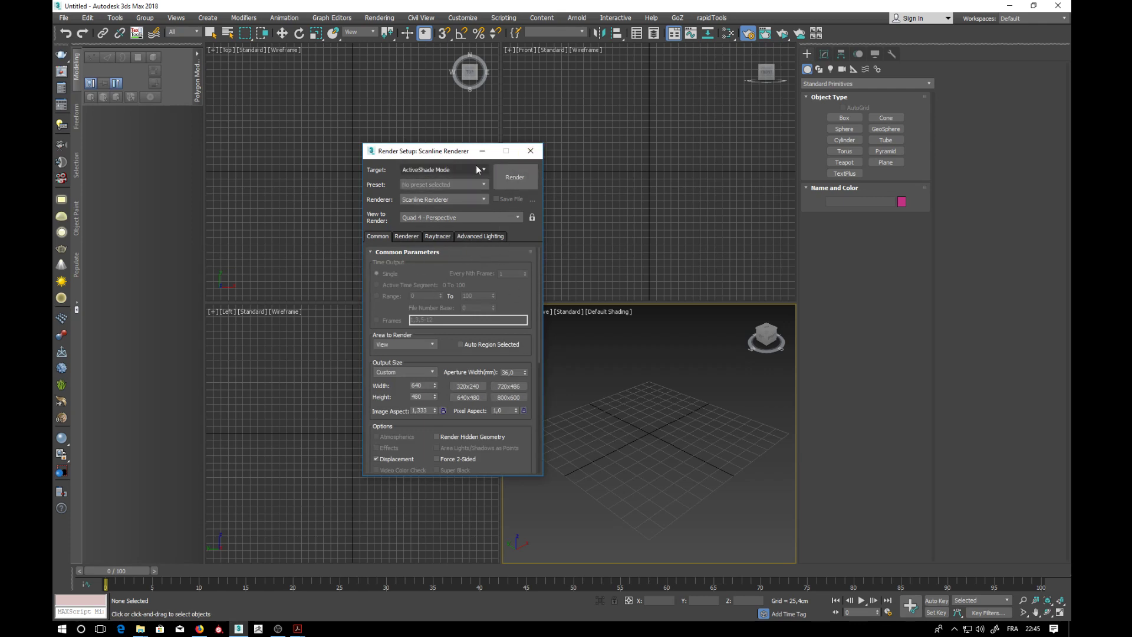
click(431, 200)
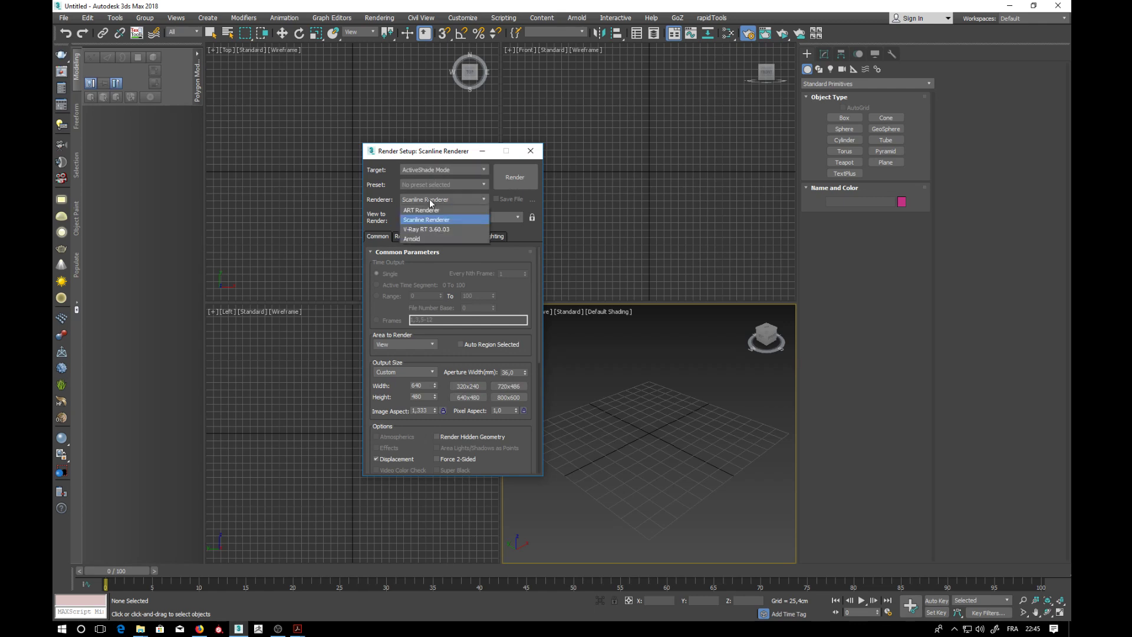
click(427, 238)
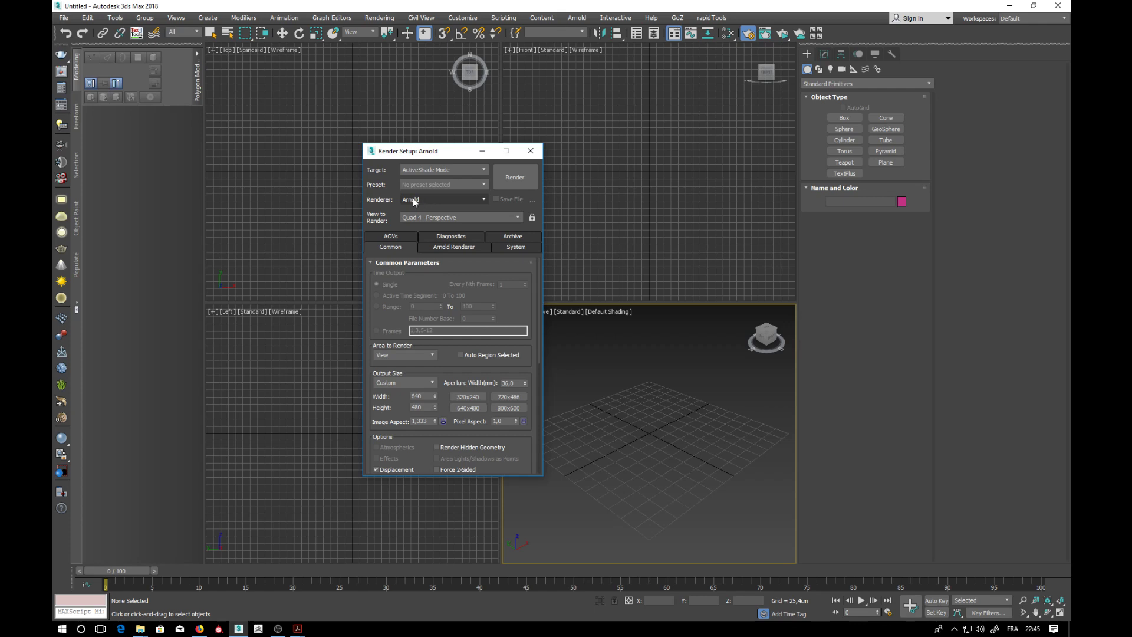
click(530, 152)
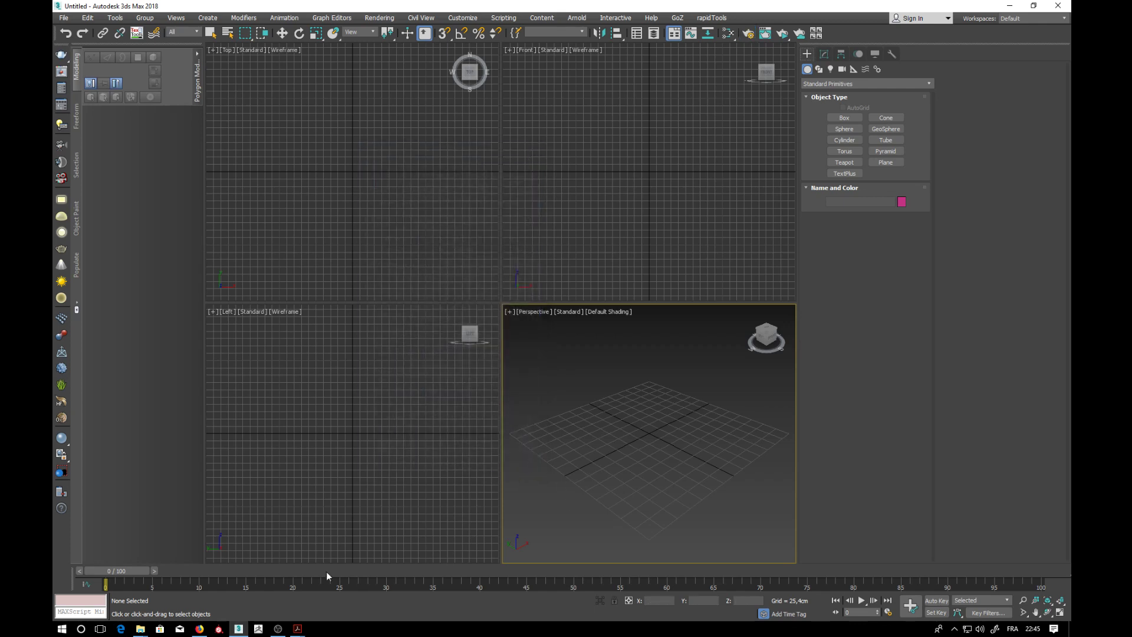
Switch to Firefox, check the Arnold for 3ds Max downloads and view the Studio Lighting tutorial in the user guide.
click(199, 628)
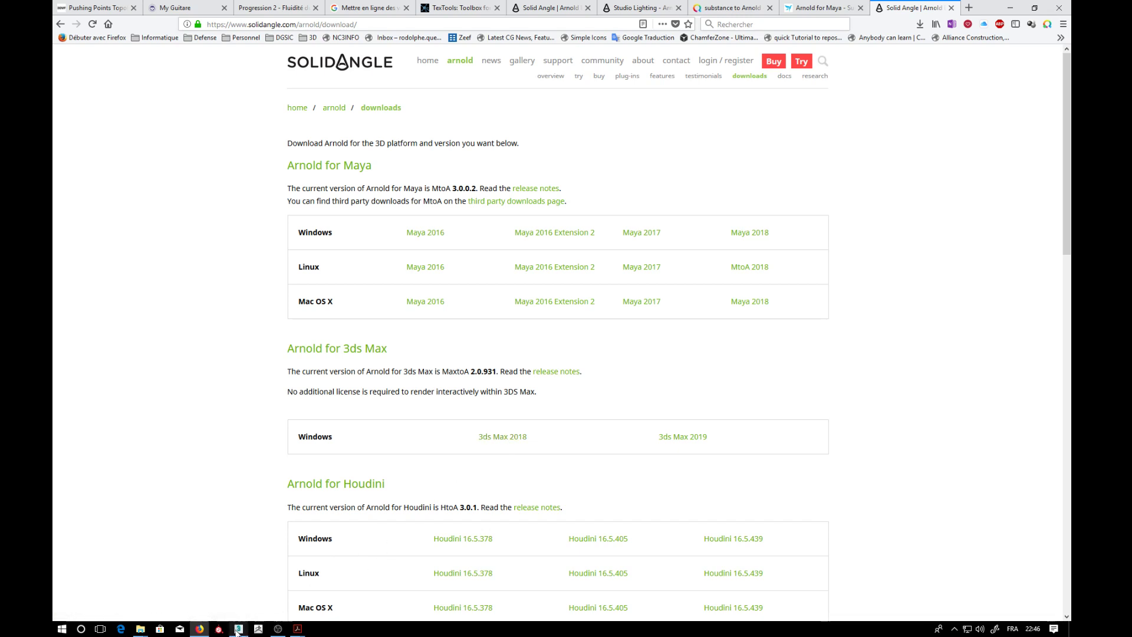
mouse_move(237, 631)
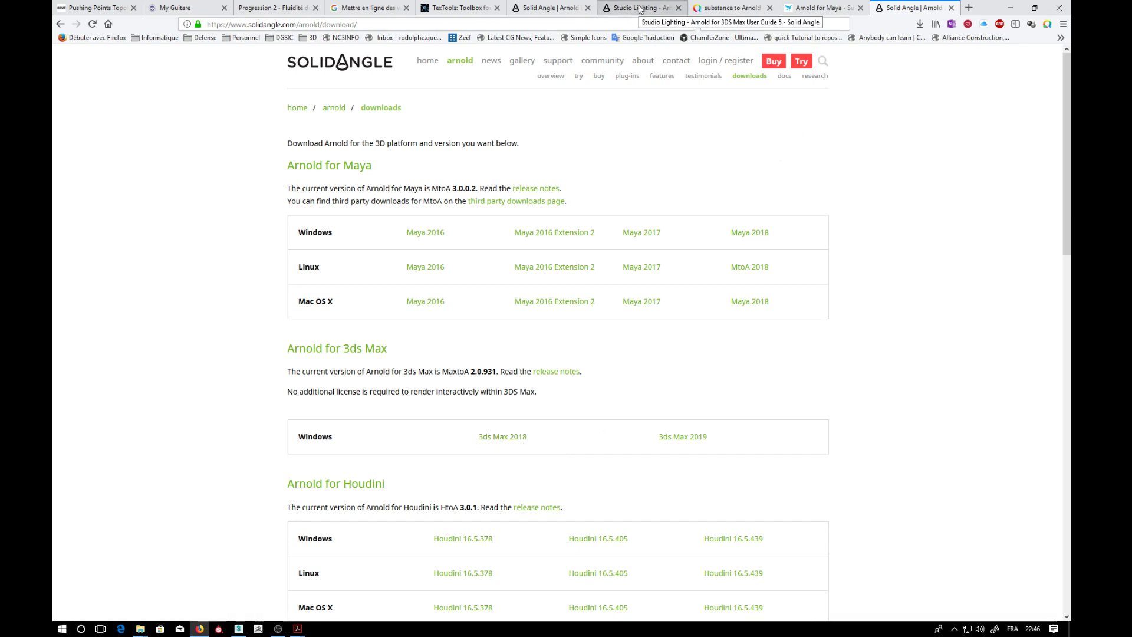
click(619, 9)
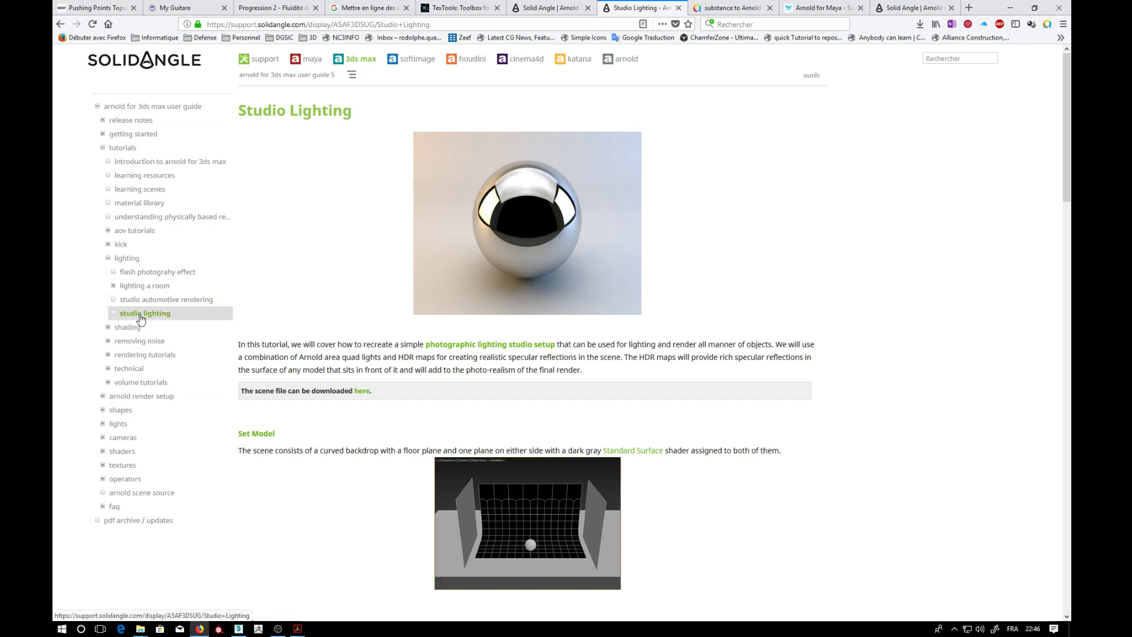
click(140, 319)
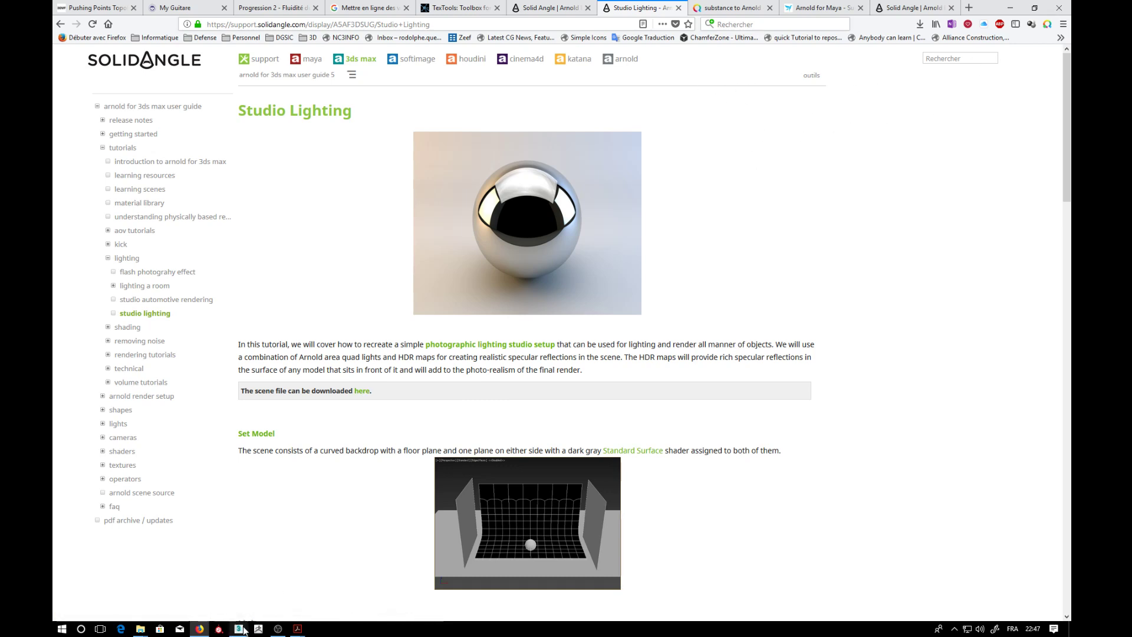
Return to 3ds Max, open the recent scene studio.max without saving the untitled one, and close the Scene Explorer.
click(238, 628)
click(63, 18)
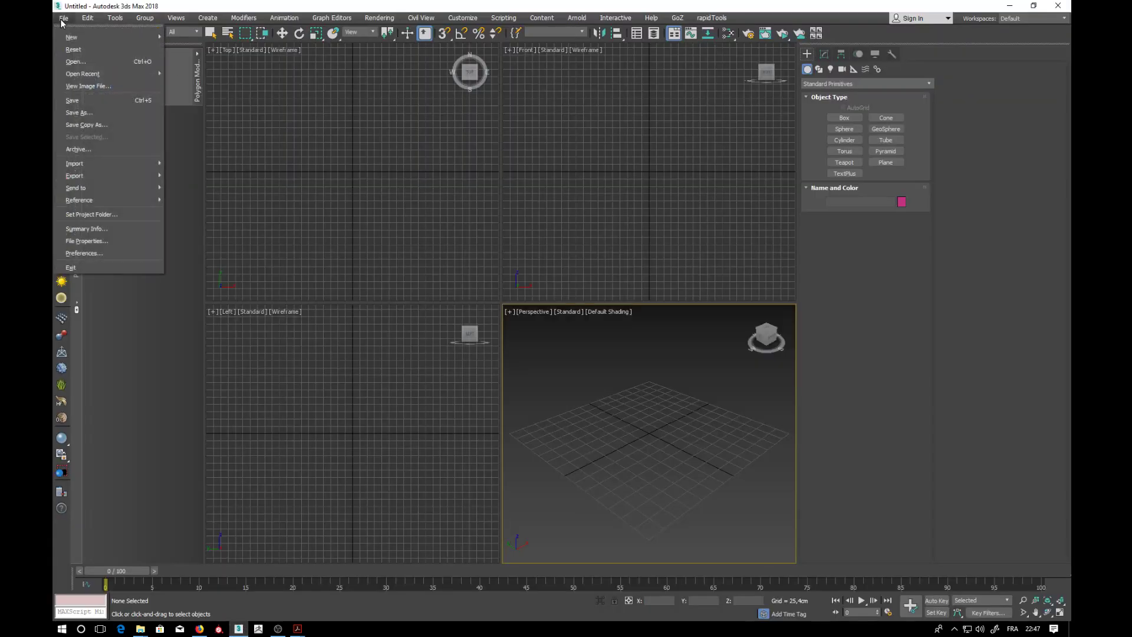
mouse_move(81, 74)
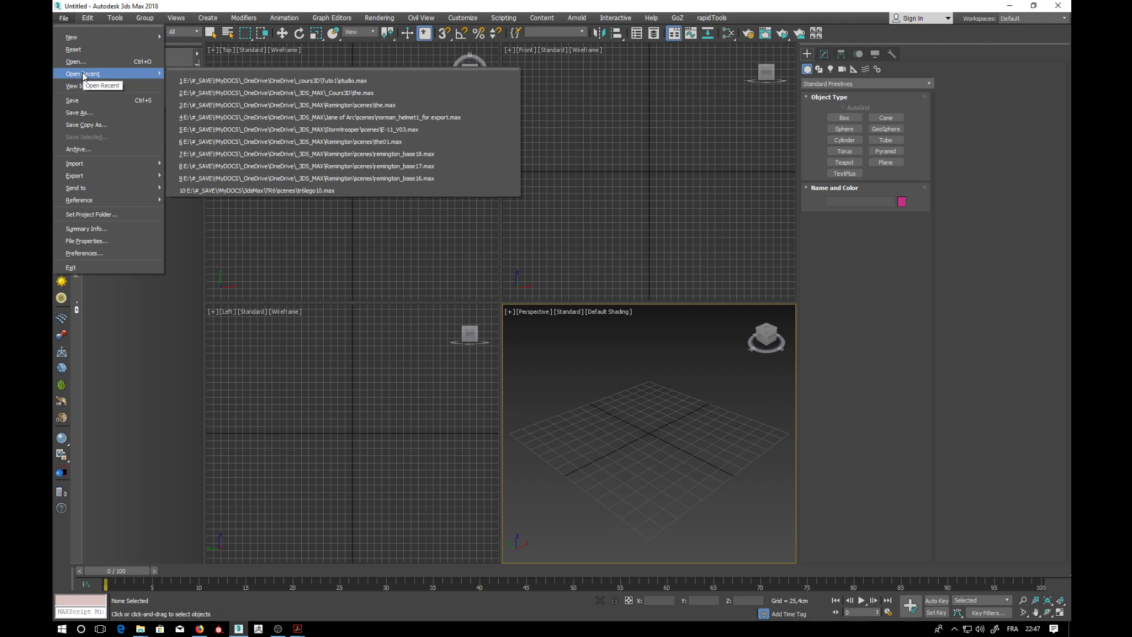
click(263, 80)
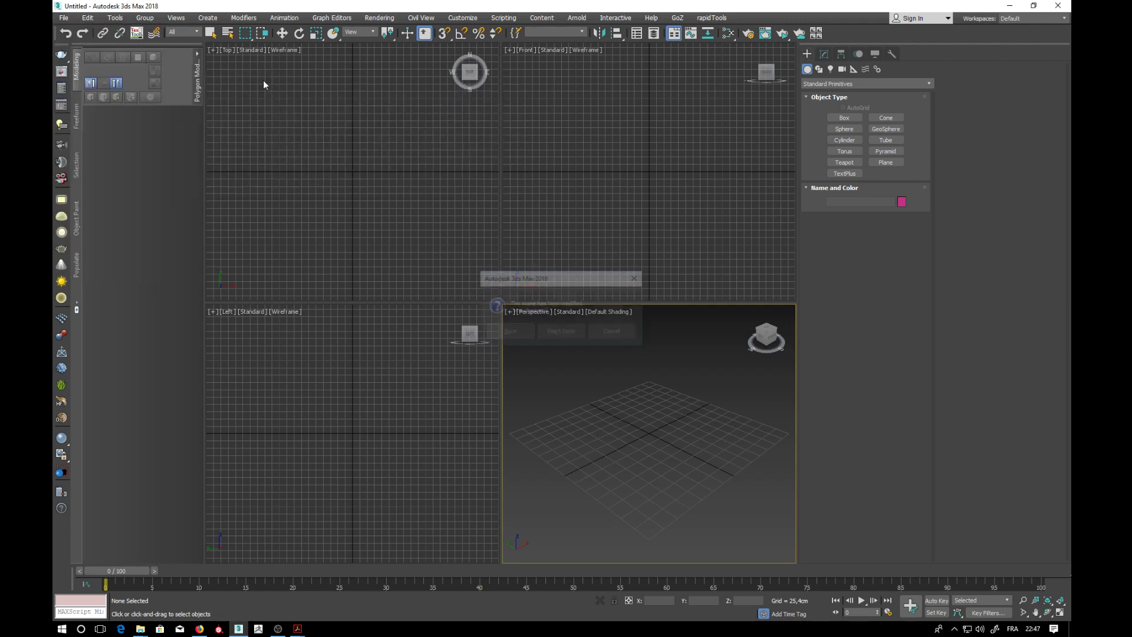
click(560, 332)
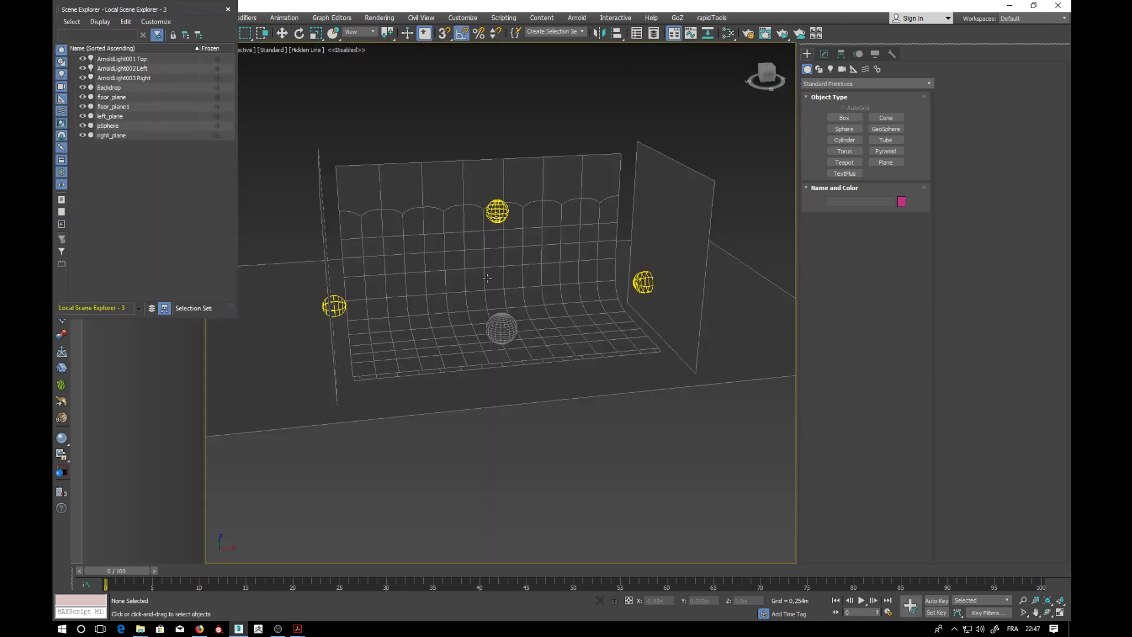
click(228, 10)
mouse_move(483, 264)
middle_down()
mouse_move(498, 267)
mouse_move(463, 272)
middle_up()
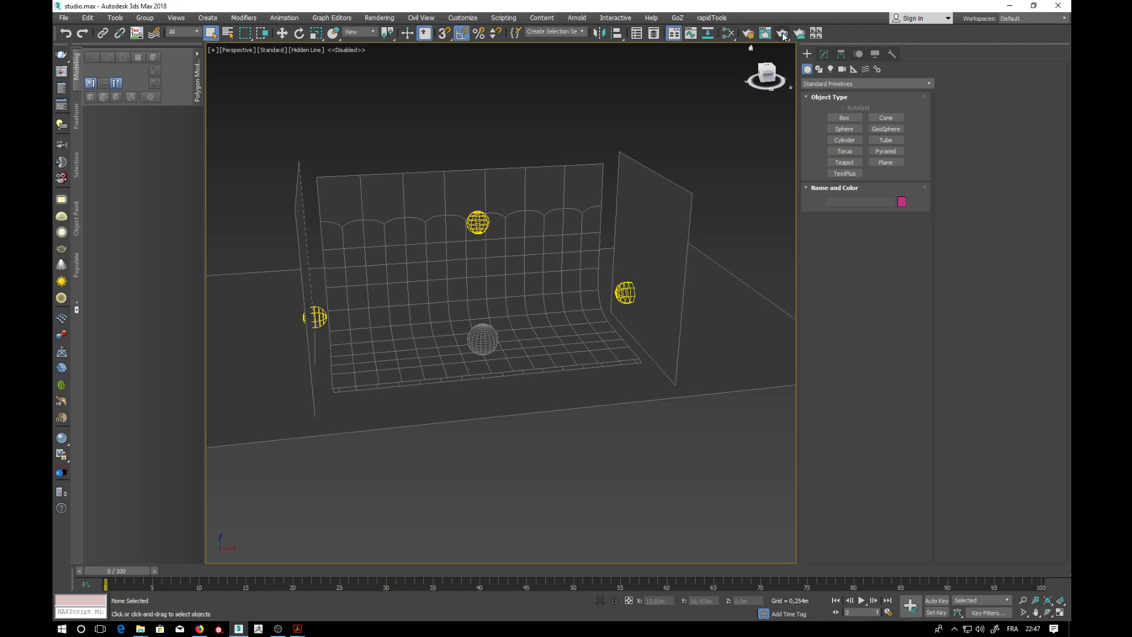
In Arnold's system render settings, disable Autodetect Threads and set the number of threads to -1.
click(379, 17)
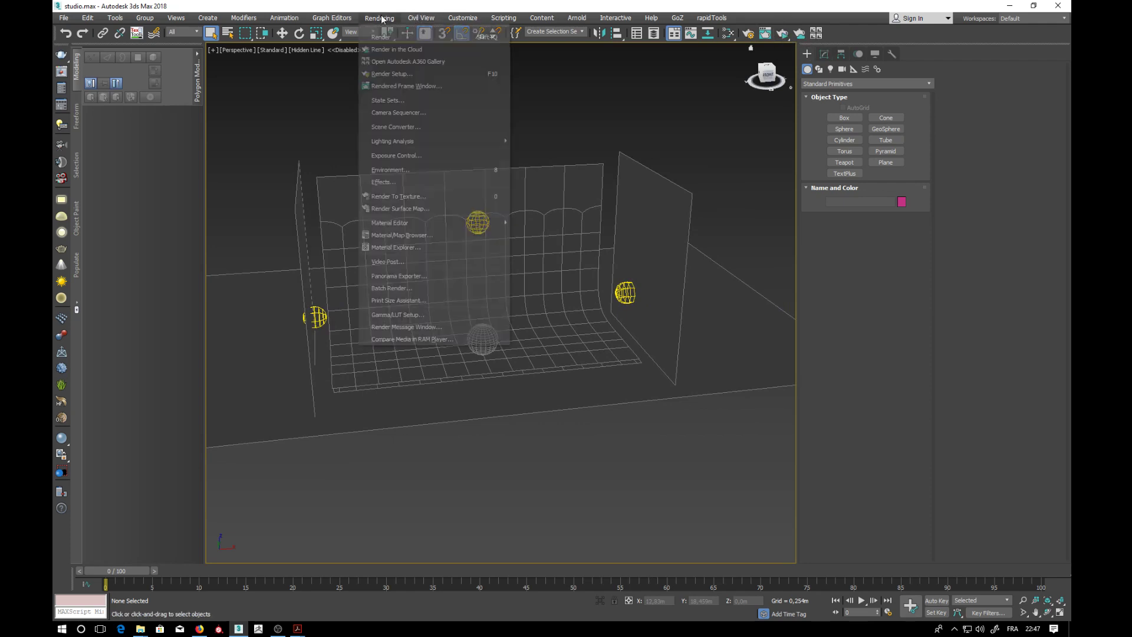
click(388, 70)
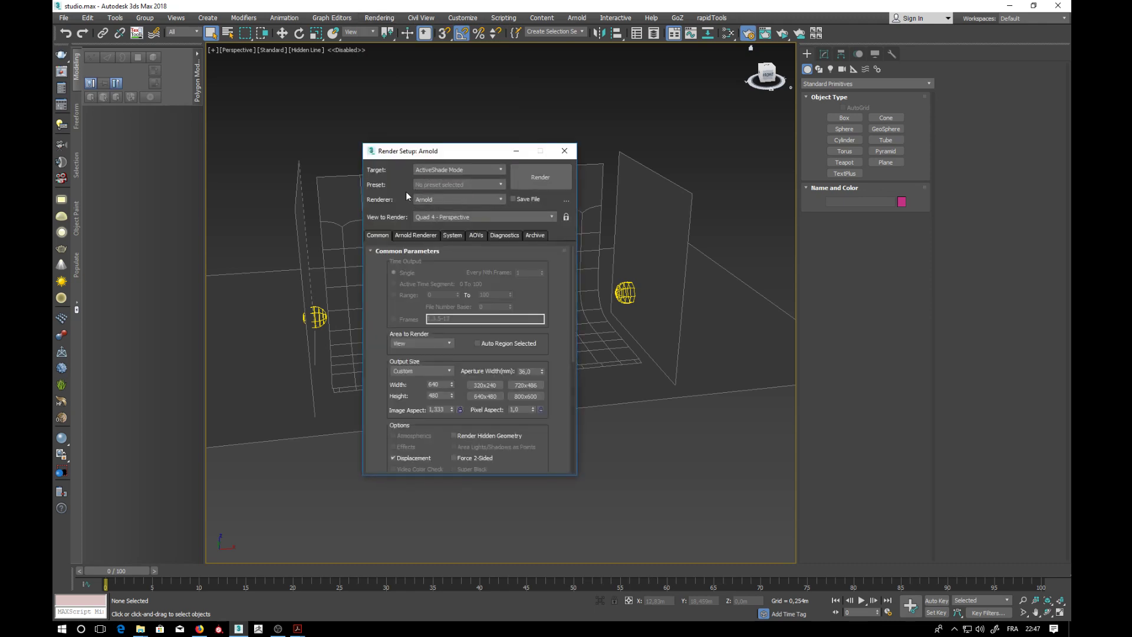
click(452, 235)
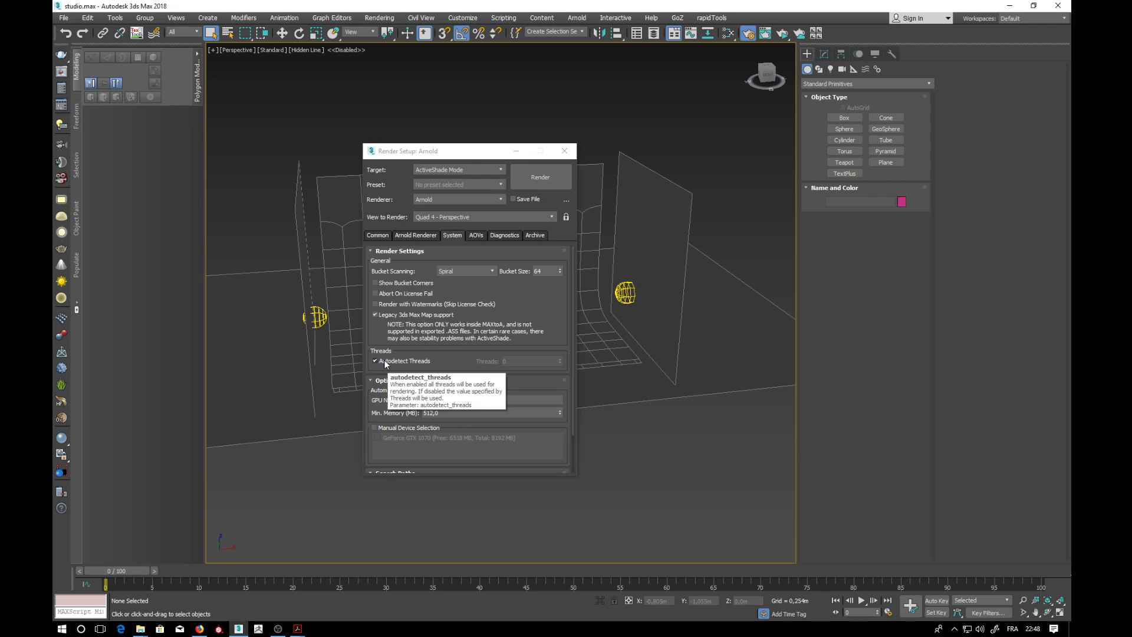
click(385, 362)
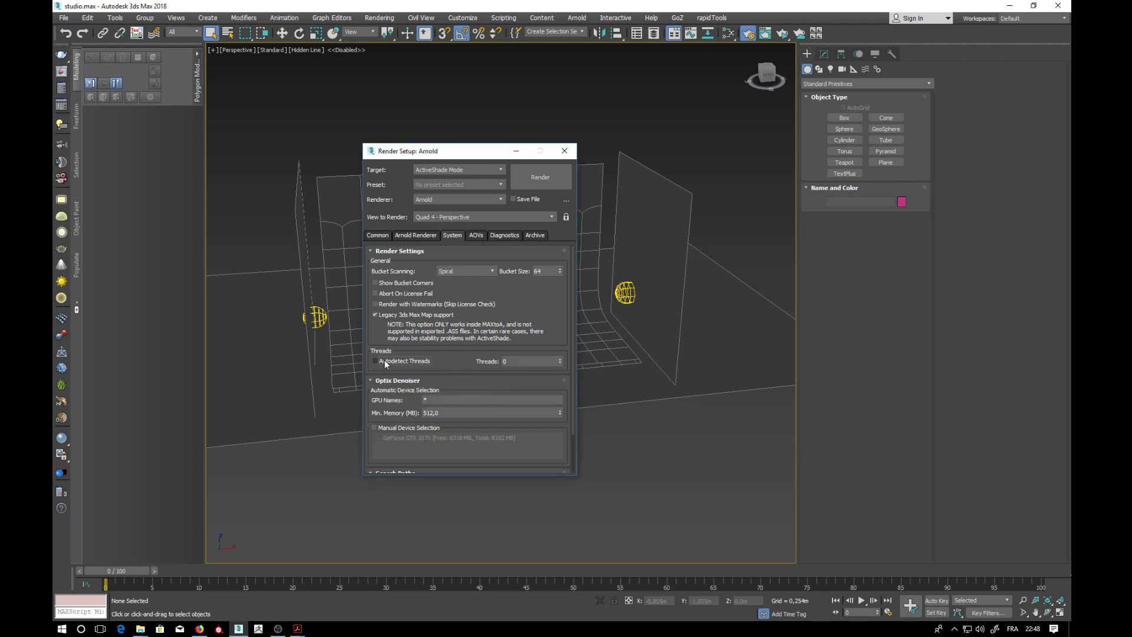
click(560, 363)
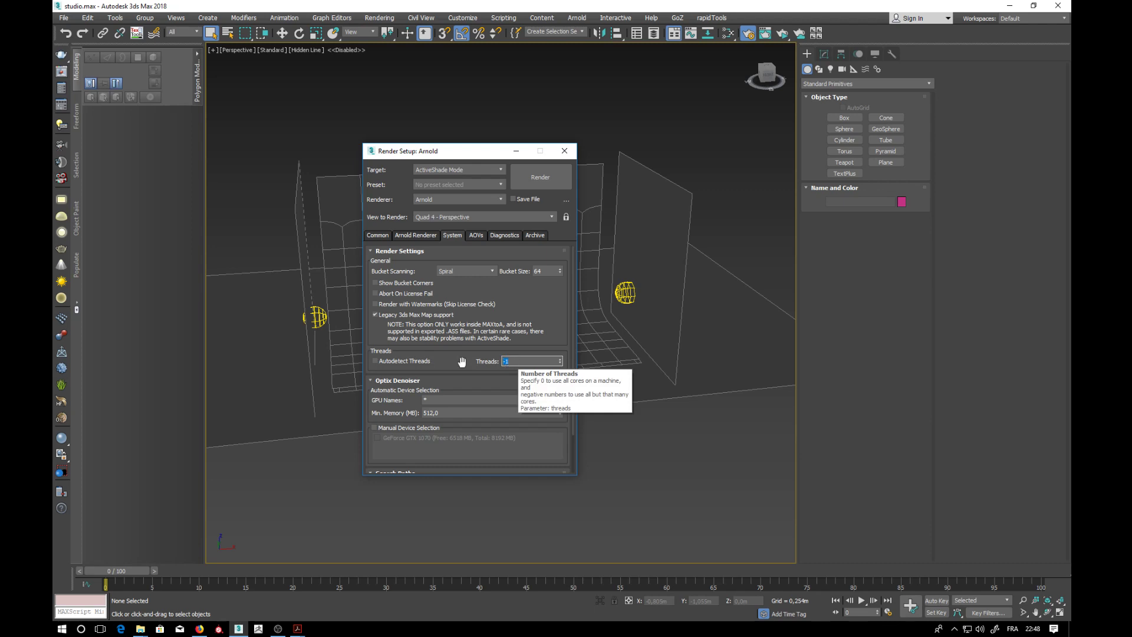
click(444, 359)
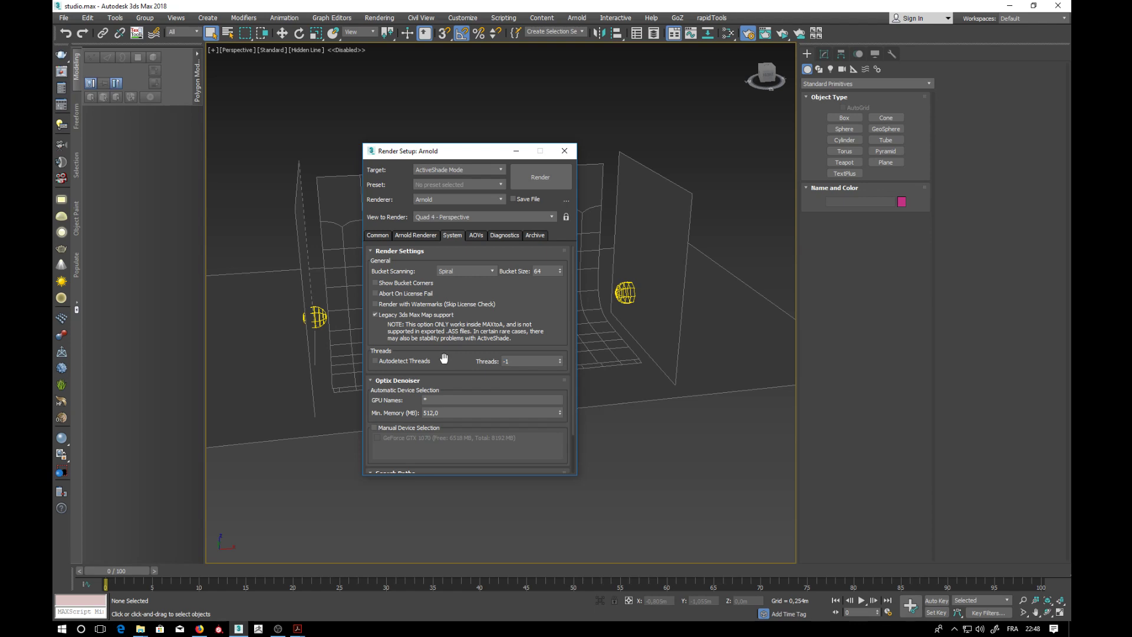
Look over the Arnold renderer settings, set the render output size to 800x600 and close the render setup.
click(420, 235)
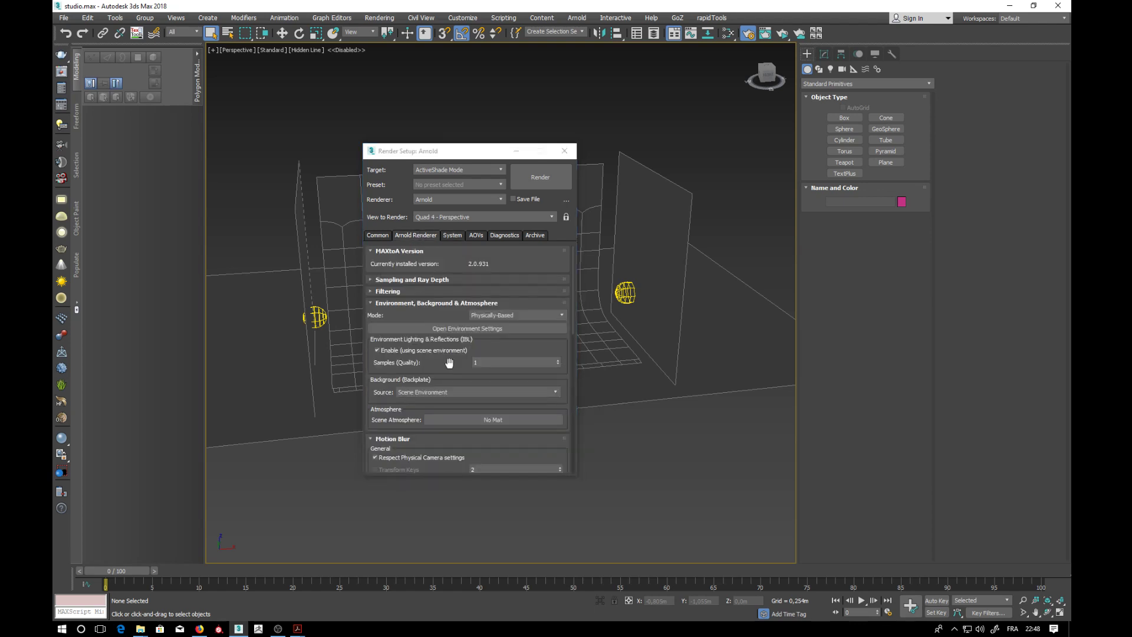
scroll(449, 362, down, 5)
scroll(451, 359, up, 3)
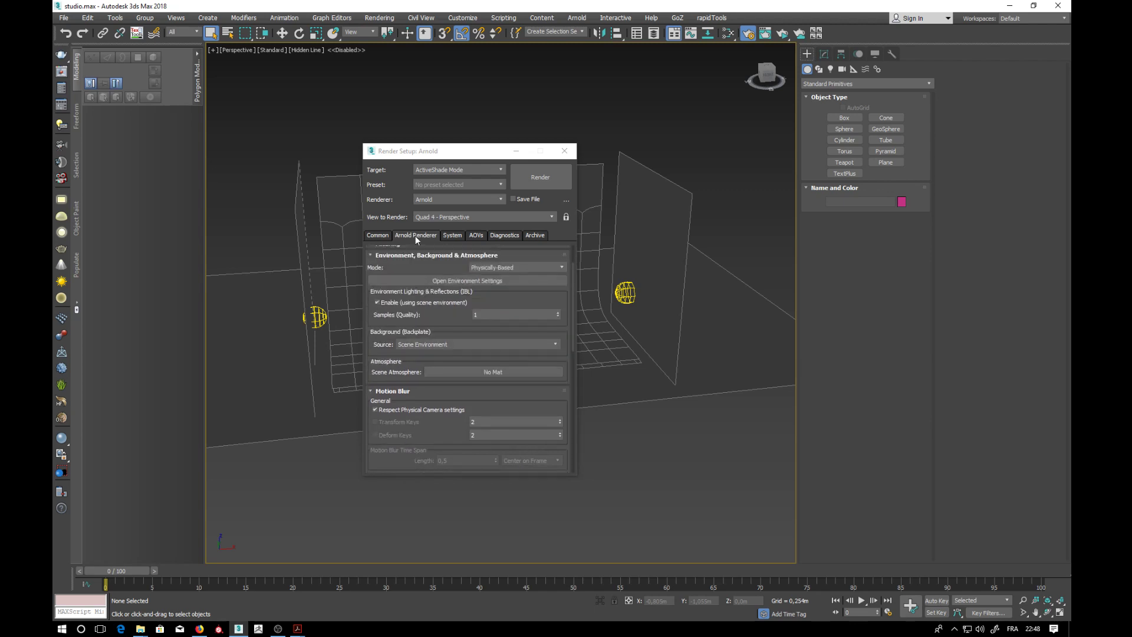
click(377, 235)
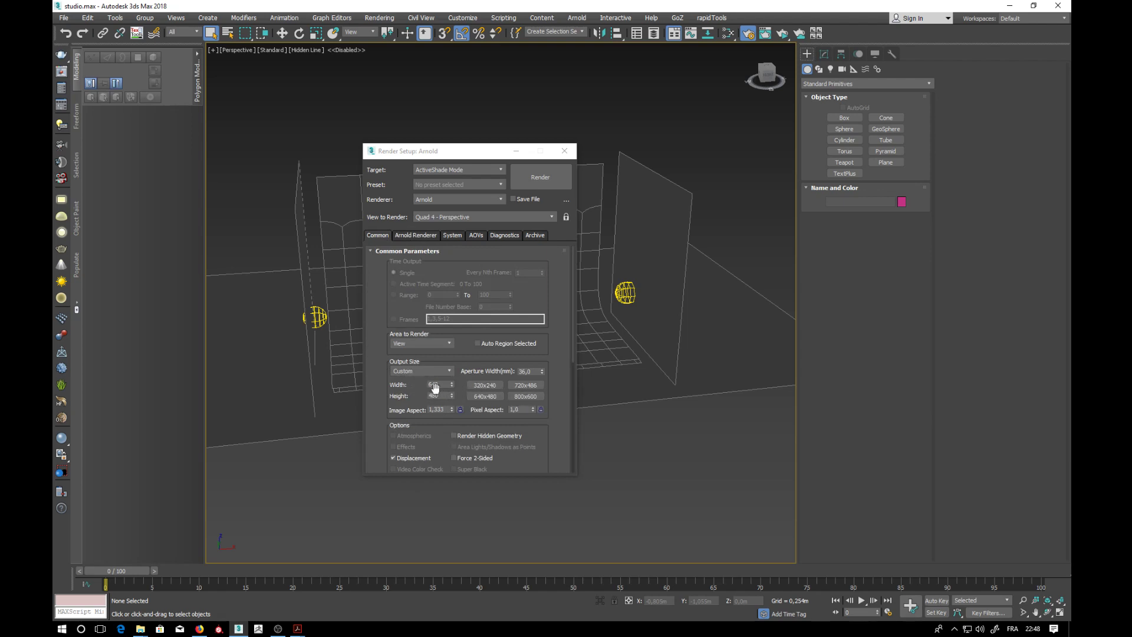
click(515, 399)
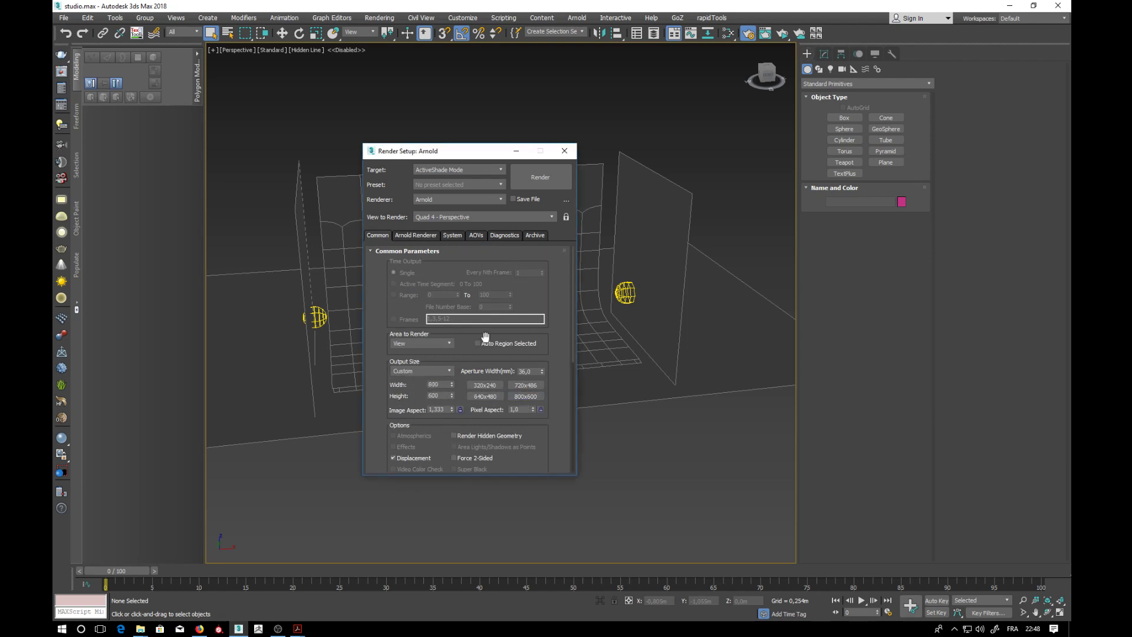
click(565, 150)
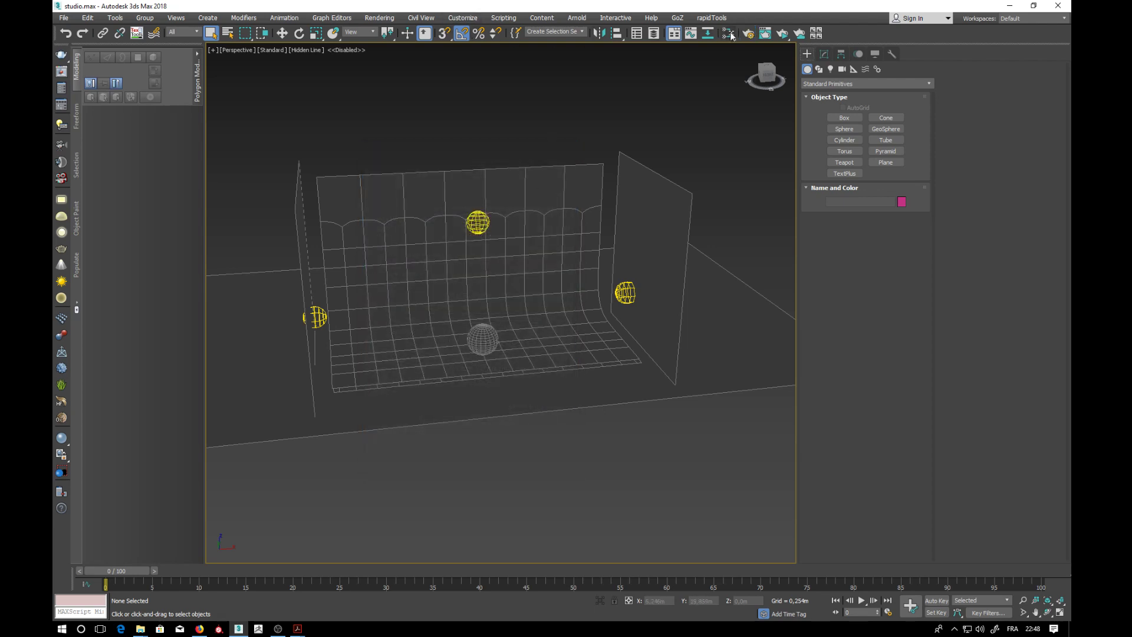
Start an ActiveShade render of the studio scene and place its window over the left half of the perspective view.
click(782, 34)
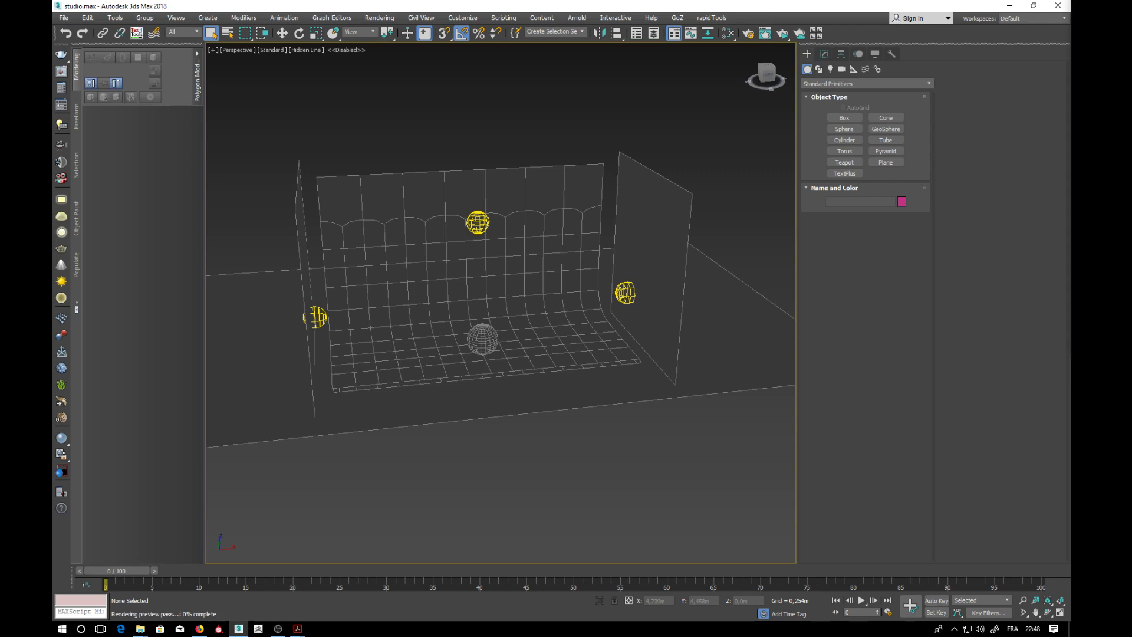
drag(1069, 70, 337, 191)
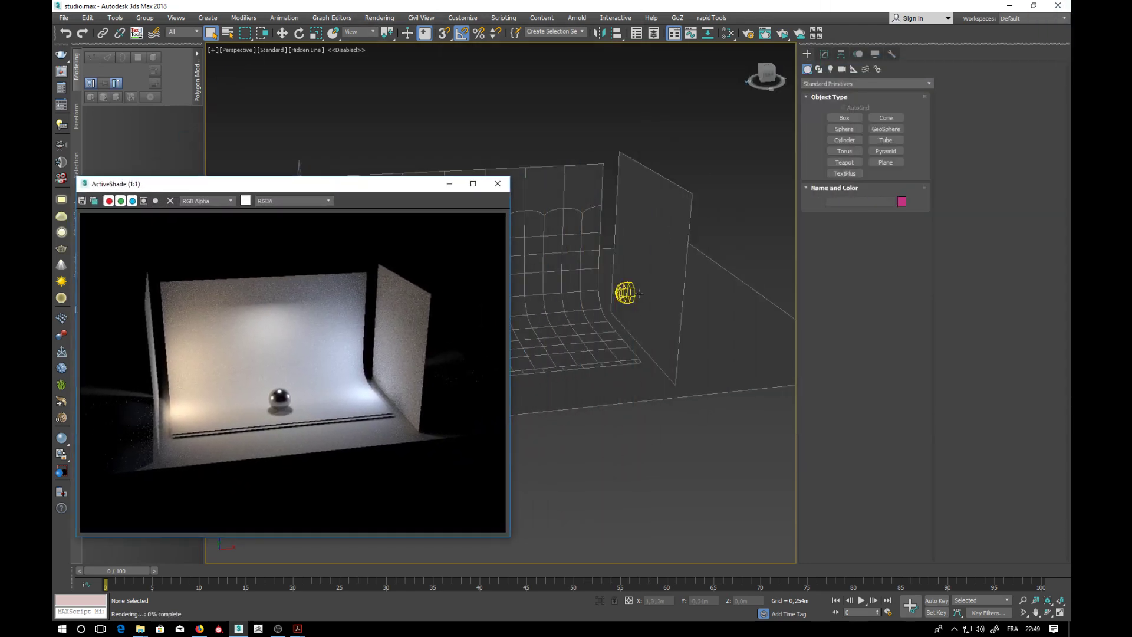
Examine the sphere and the studio lighting in the live ActiveShade render, both close up and with the whole set in view.
middle_drag(574, 274, 580, 306)
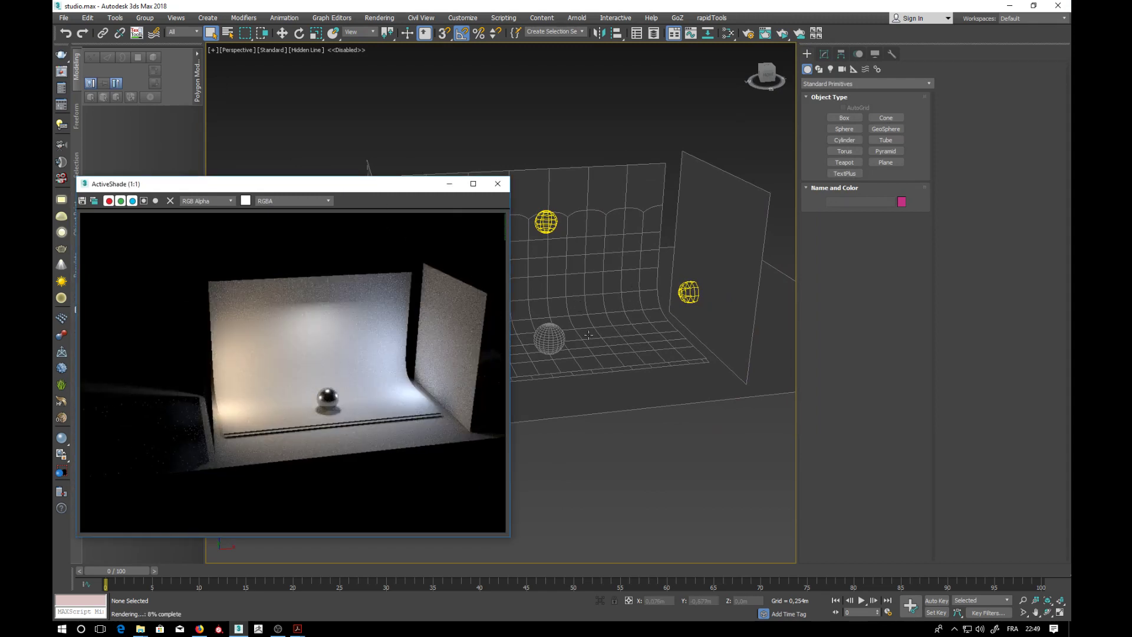
scroll(589, 334, up, 8)
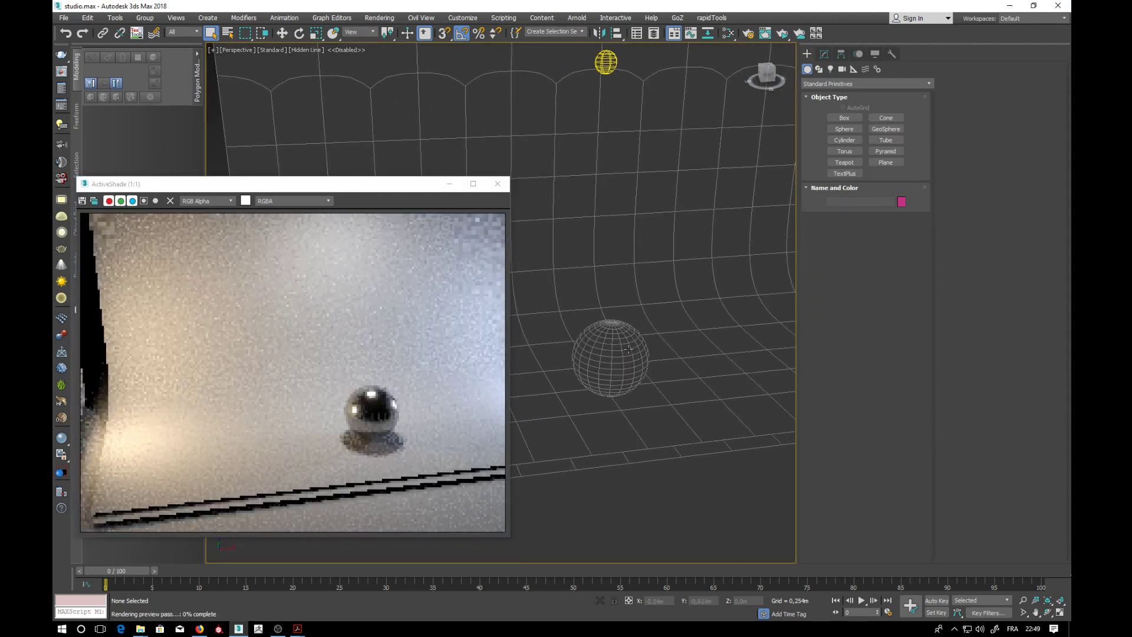
scroll(628, 349, up, 4)
scroll(620, 348, up, 4)
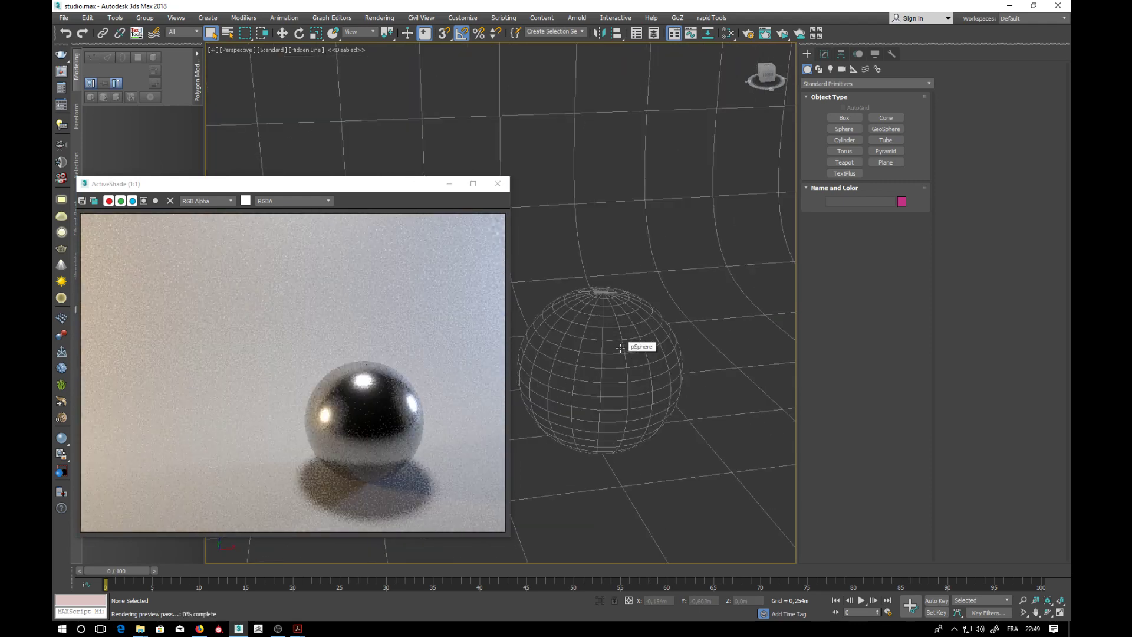
scroll(620, 348, down, 12)
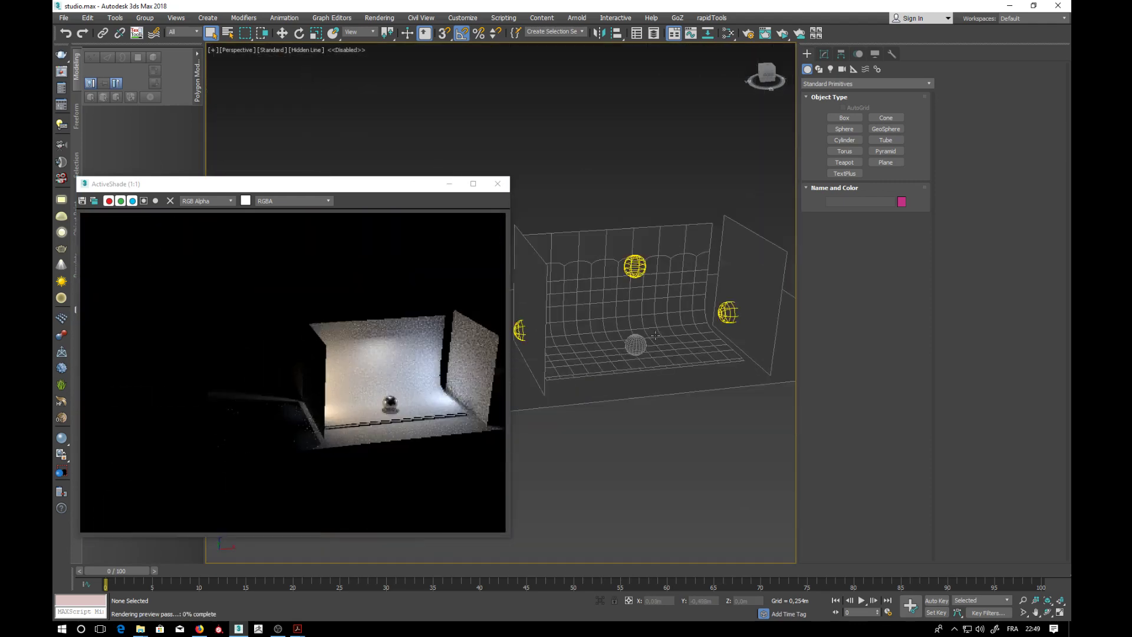
middle_drag(655, 334, 613, 358)
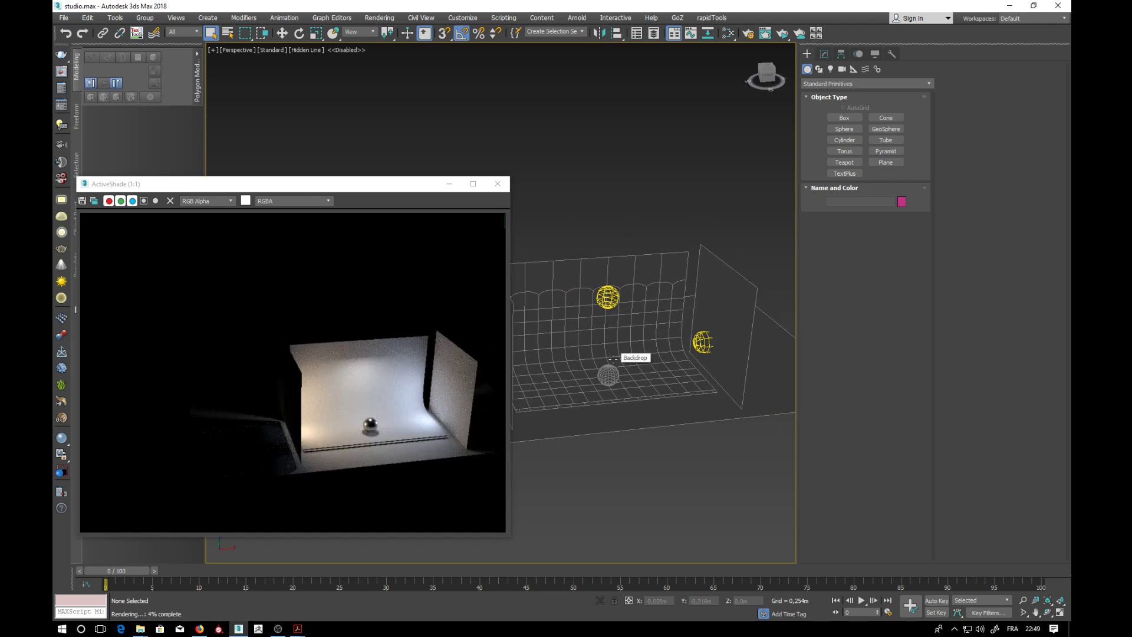
scroll(613, 357, up, 3)
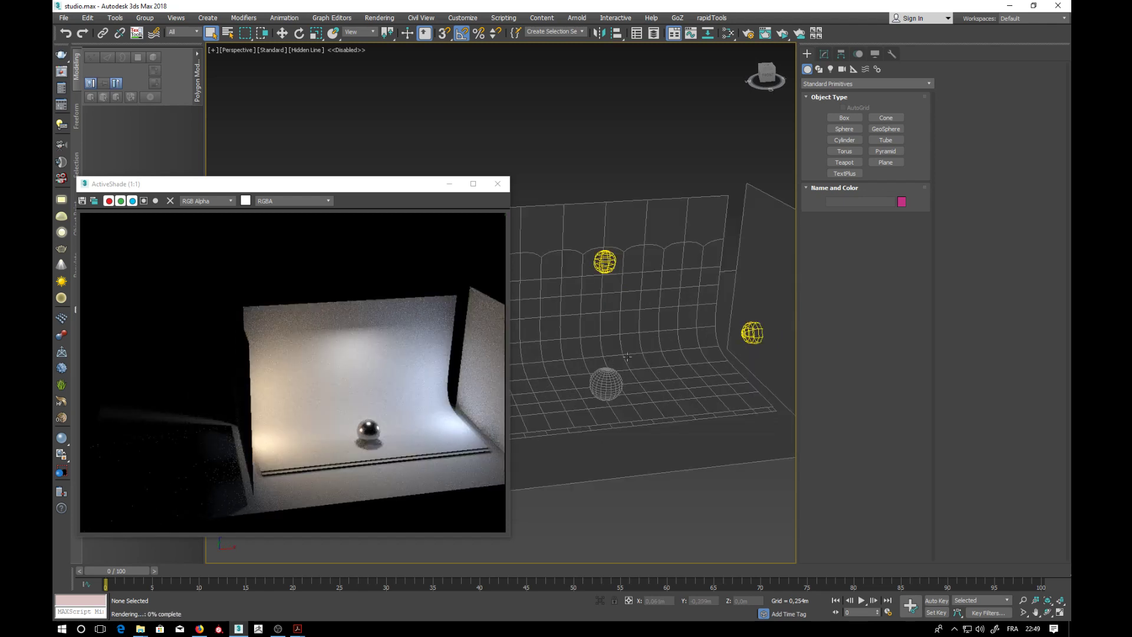
alt+middle_drag(627, 356, 619, 345)
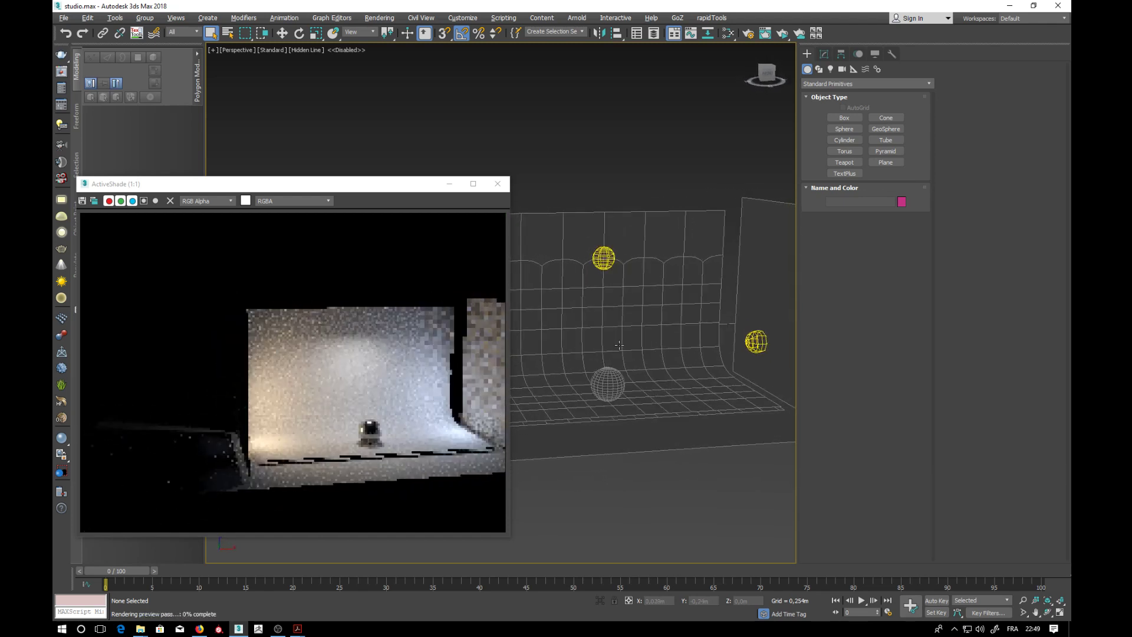
Delete the sphere from the studio floor and close the ActiveShade render window.
click(606, 388)
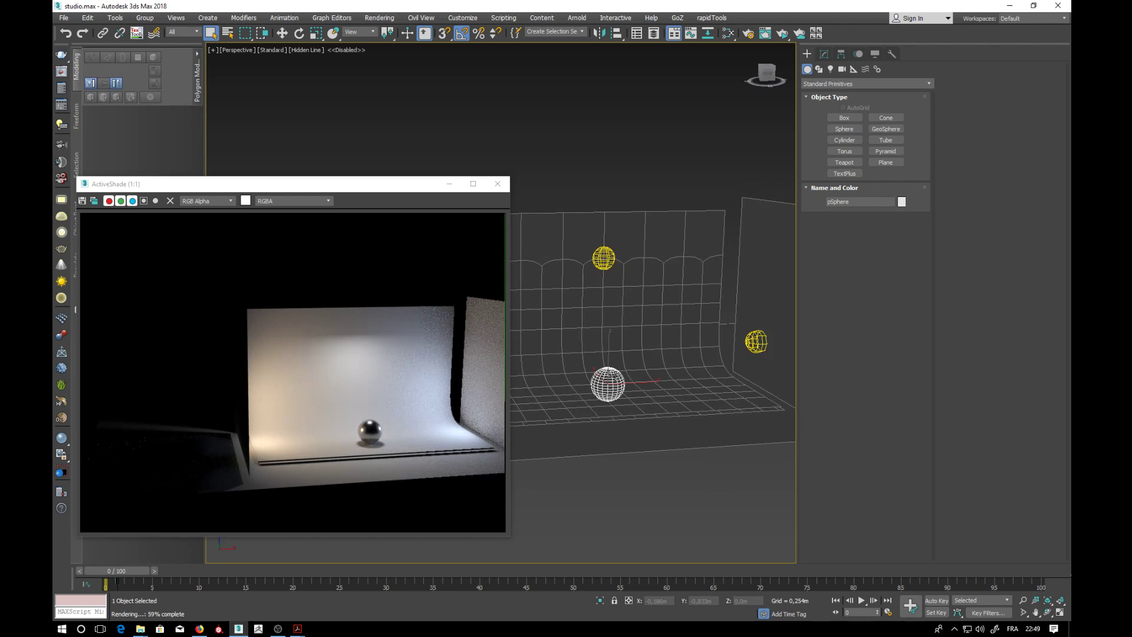
key(Delete)
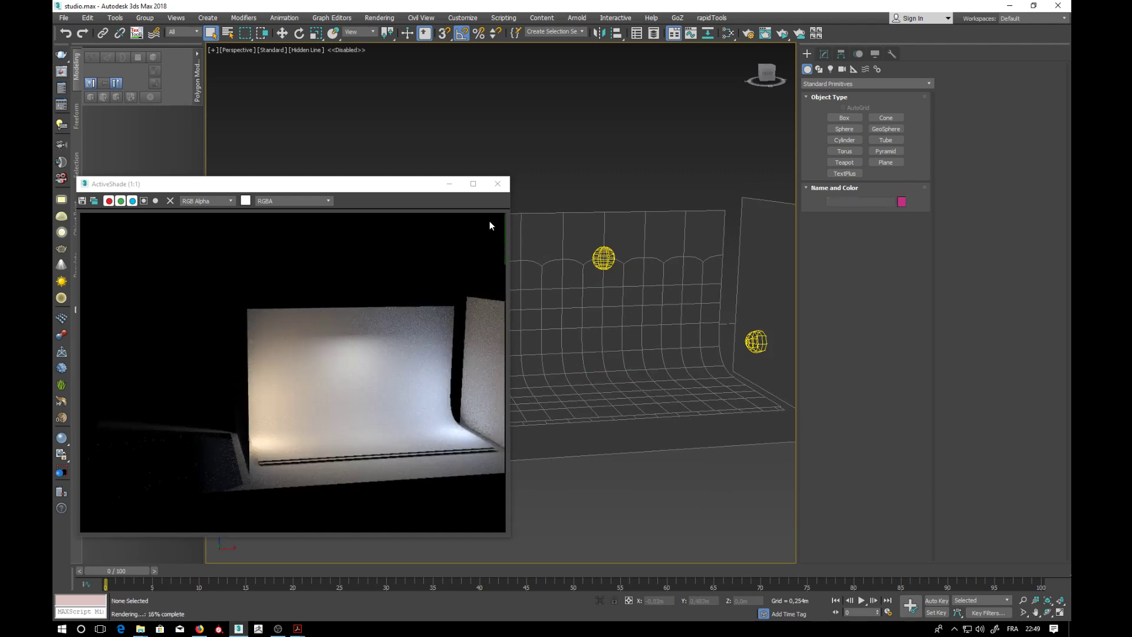
click(498, 185)
Merge the object Teapot001 from the file the.max into the studio scene.
alt+middle_drag(519, 212, 492, 255)
click(64, 17)
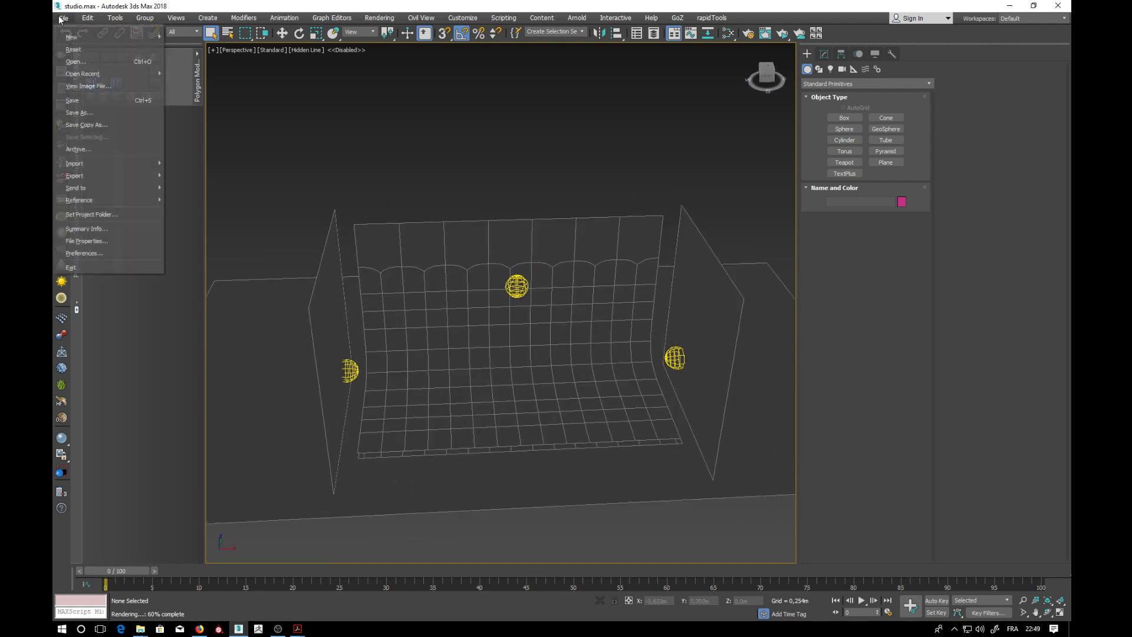
mouse_move(87, 175)
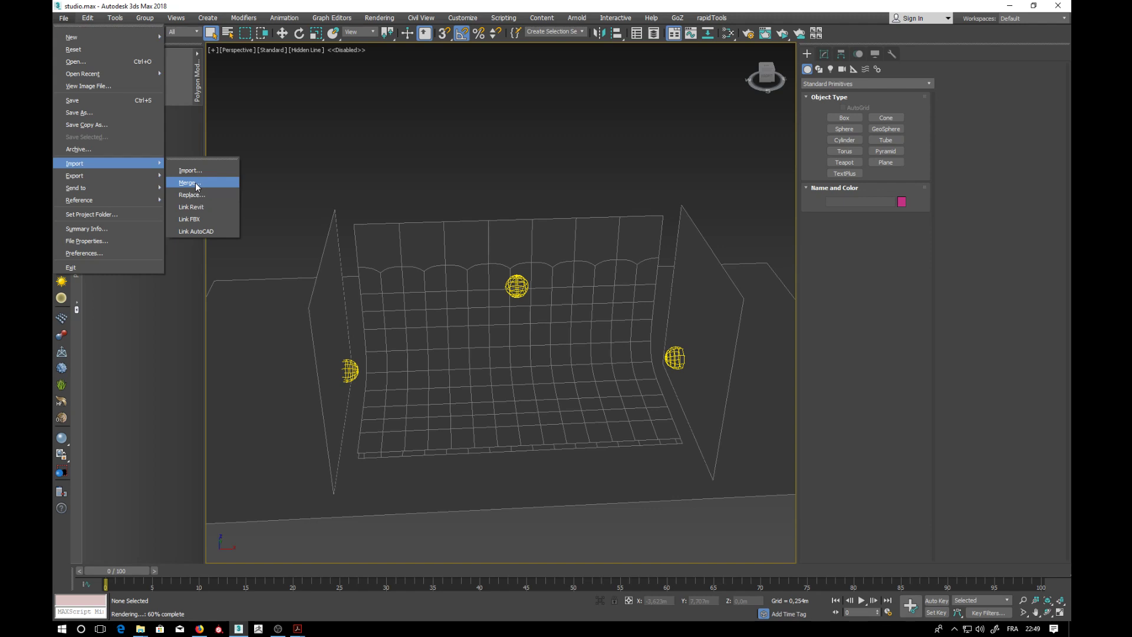
click(195, 184)
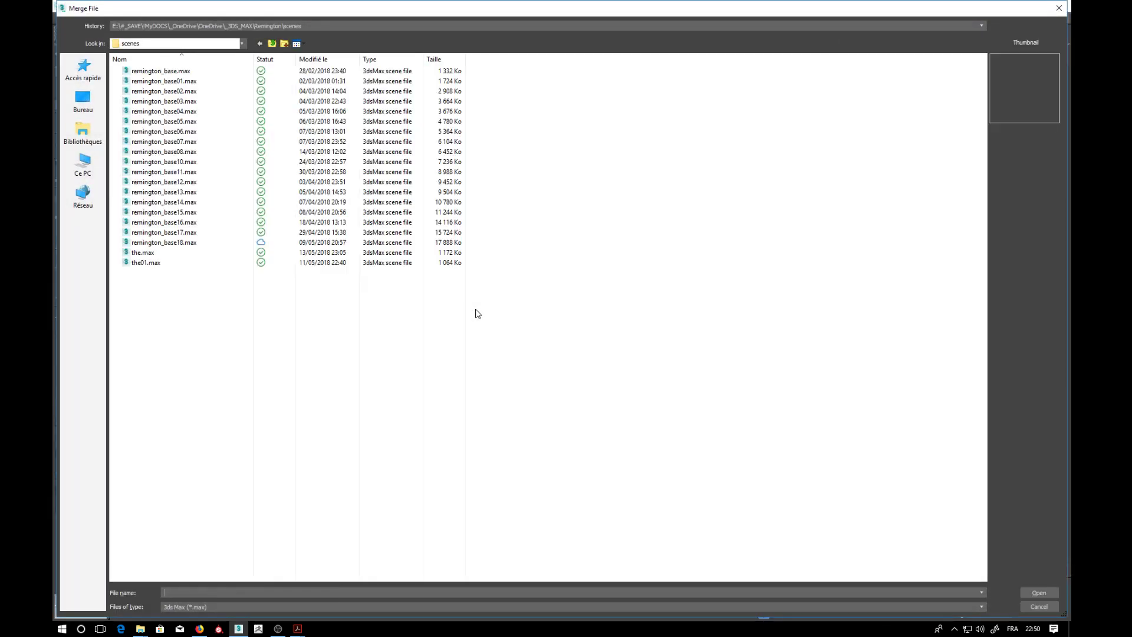
click(142, 255)
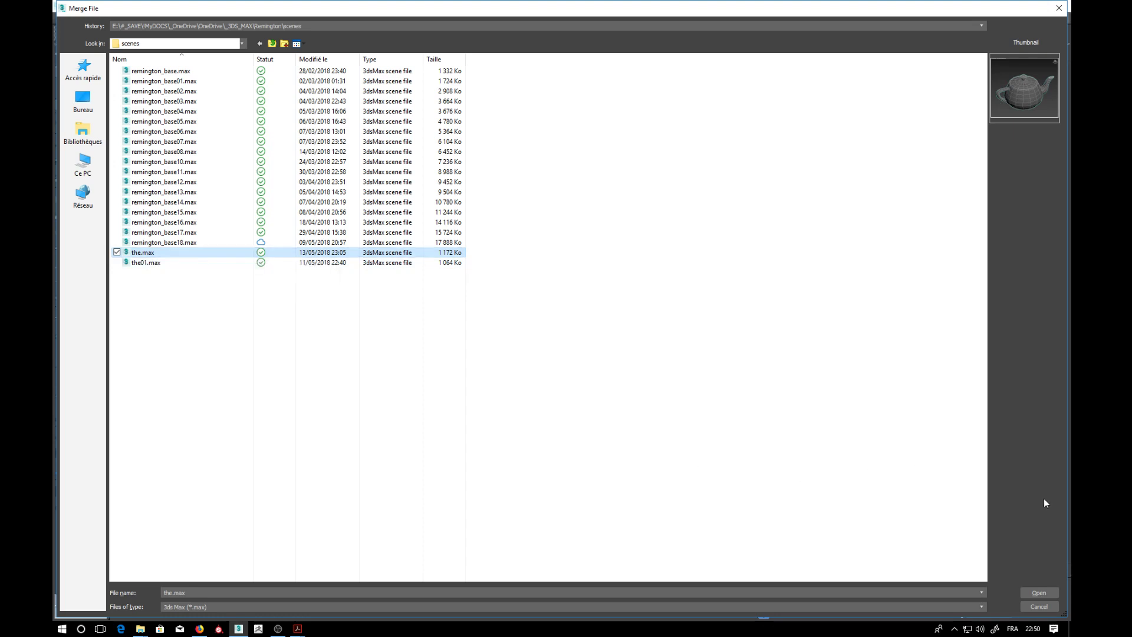
click(1038, 593)
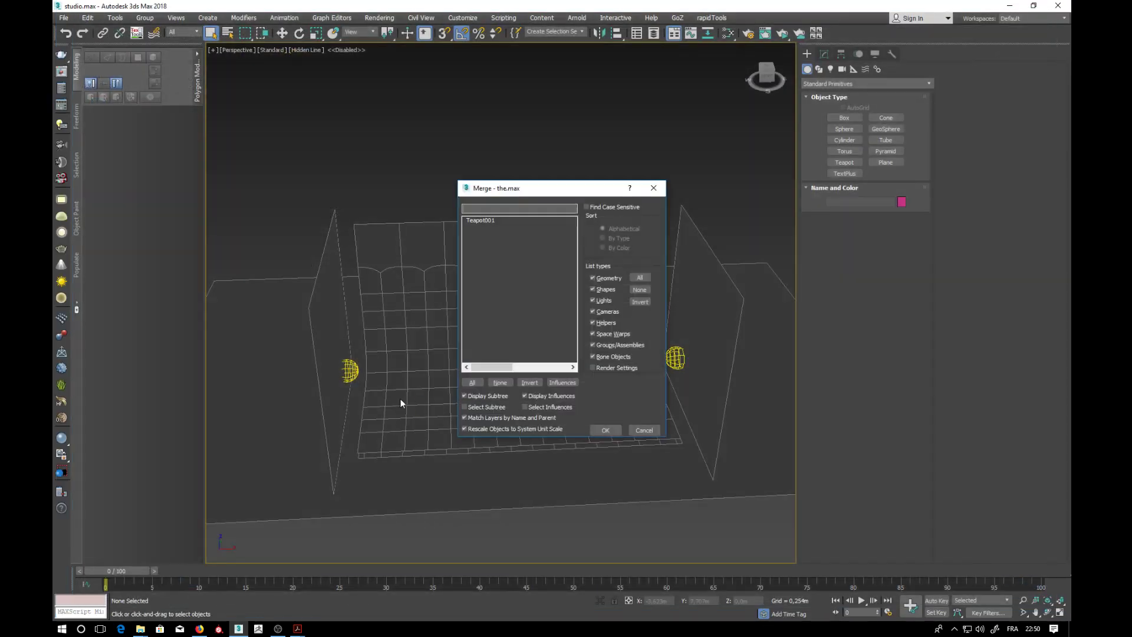
click(481, 220)
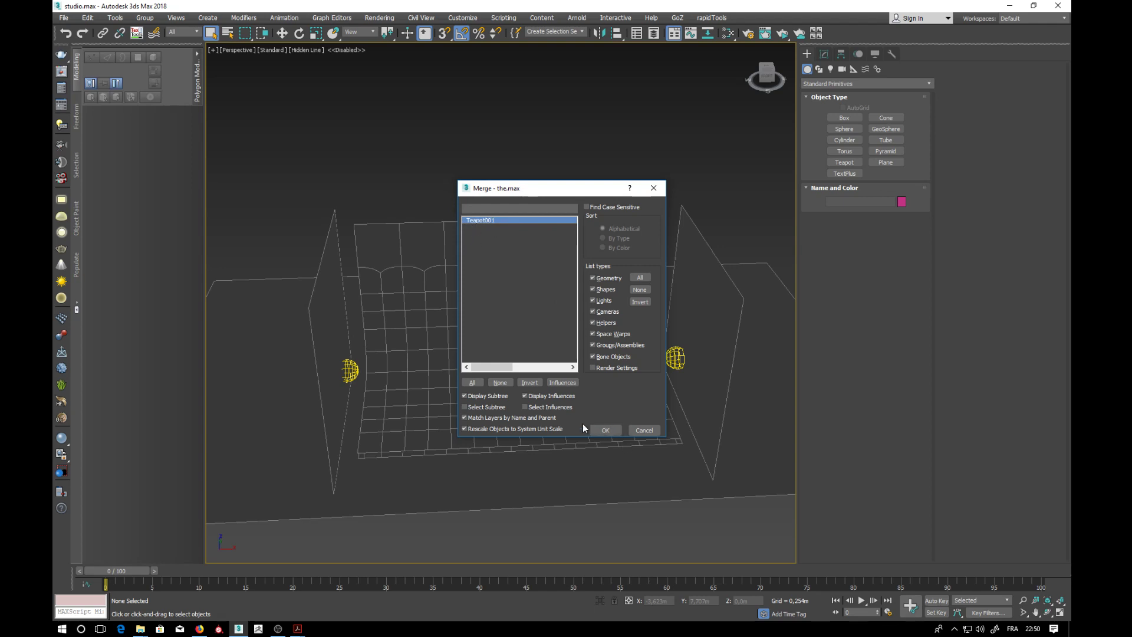
click(606, 431)
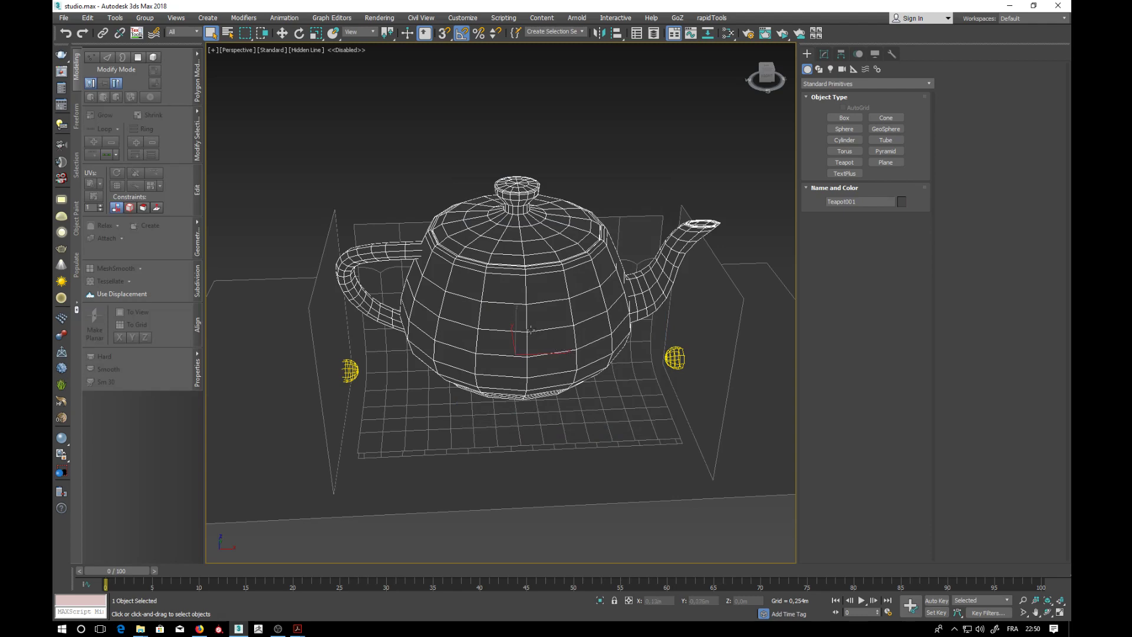
Add an Edit Poly modifier to the teapot and scale it uniformly down to about 48 percent.
alt+middle_drag(531, 329, 541, 317)
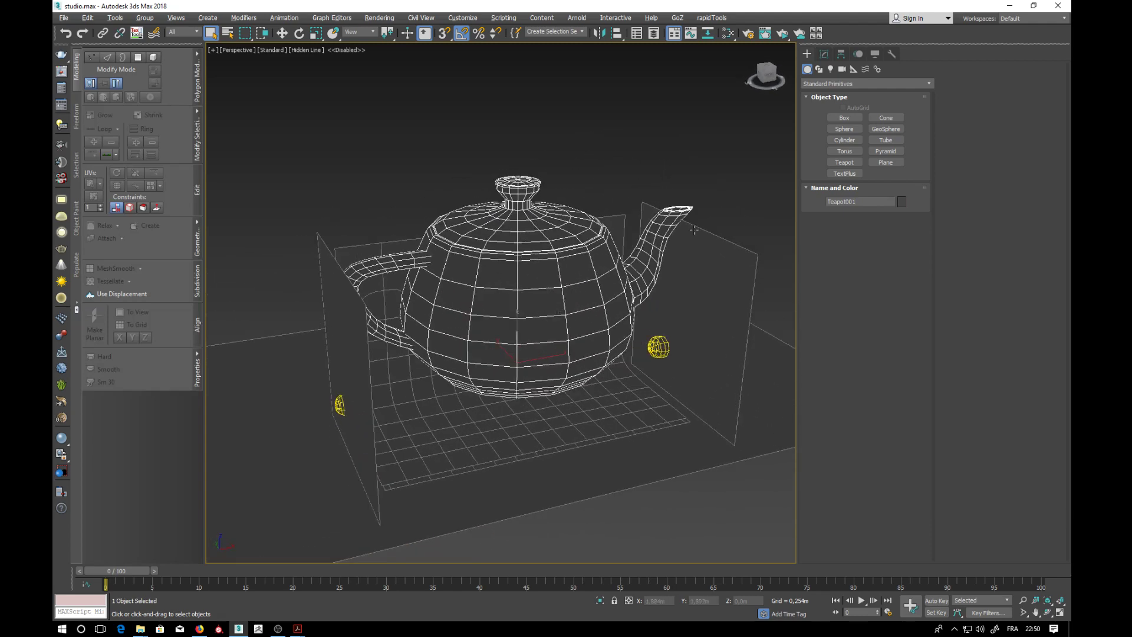
click(824, 54)
click(834, 102)
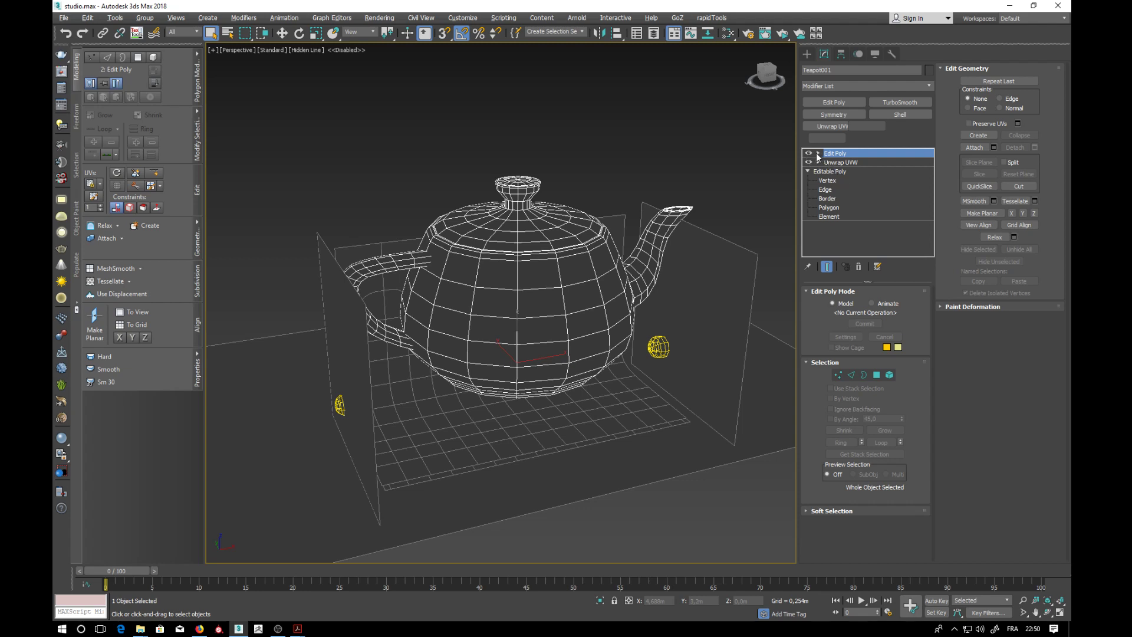
click(316, 33)
drag(504, 367, 609, 419)
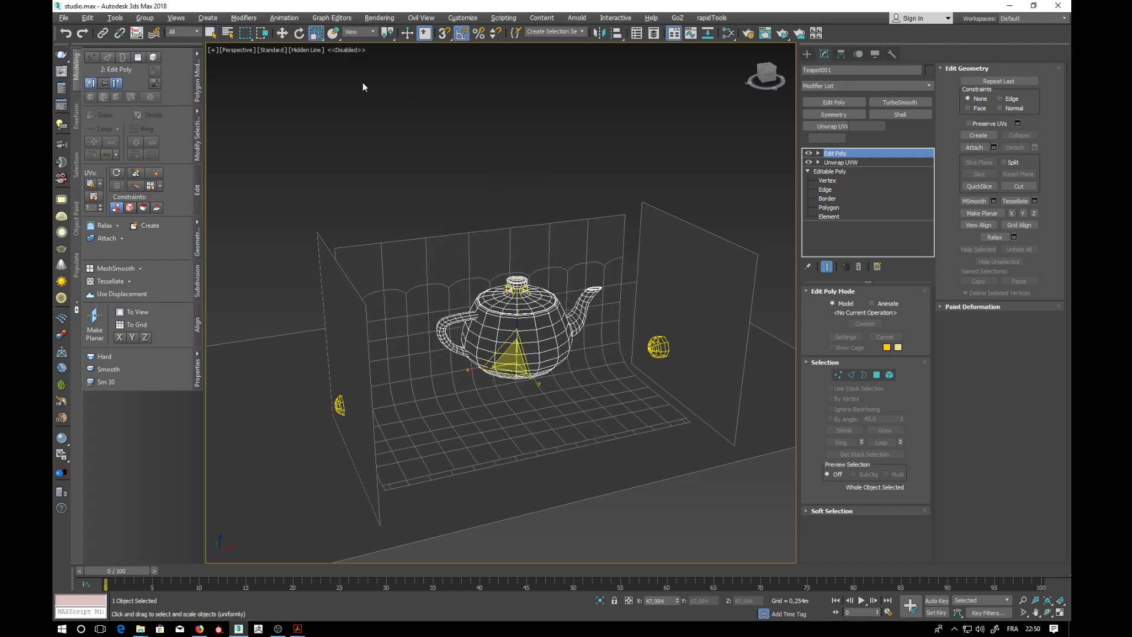
Move the teapot horizontally to the middle of the set, at about X -0.01 m and Y -0.514 m.
key(w)
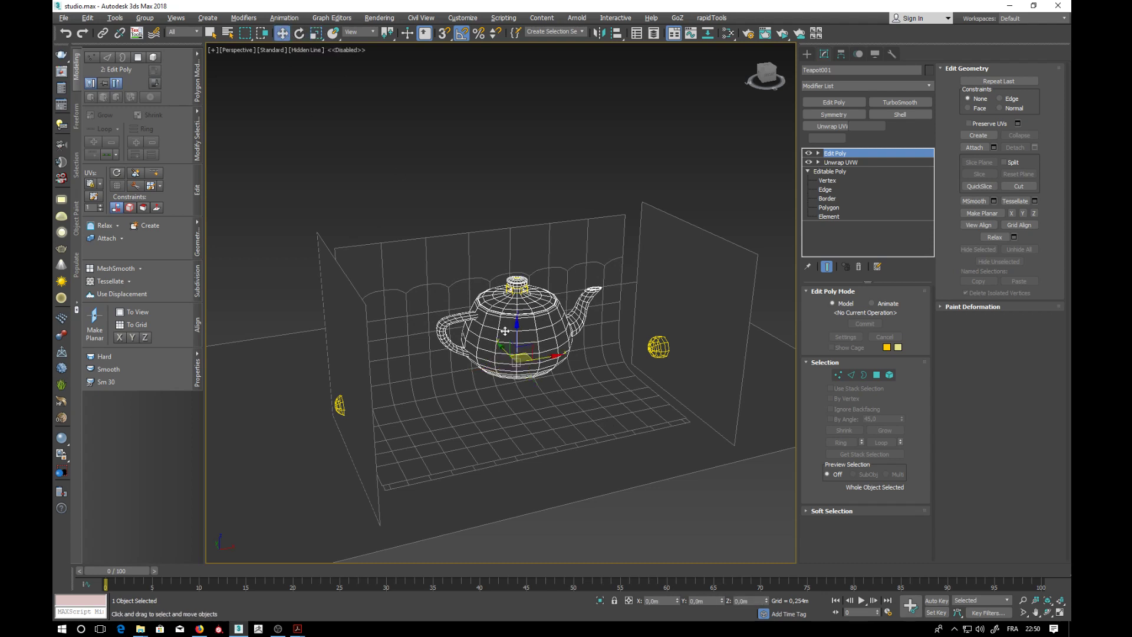
drag(504, 349, 552, 408)
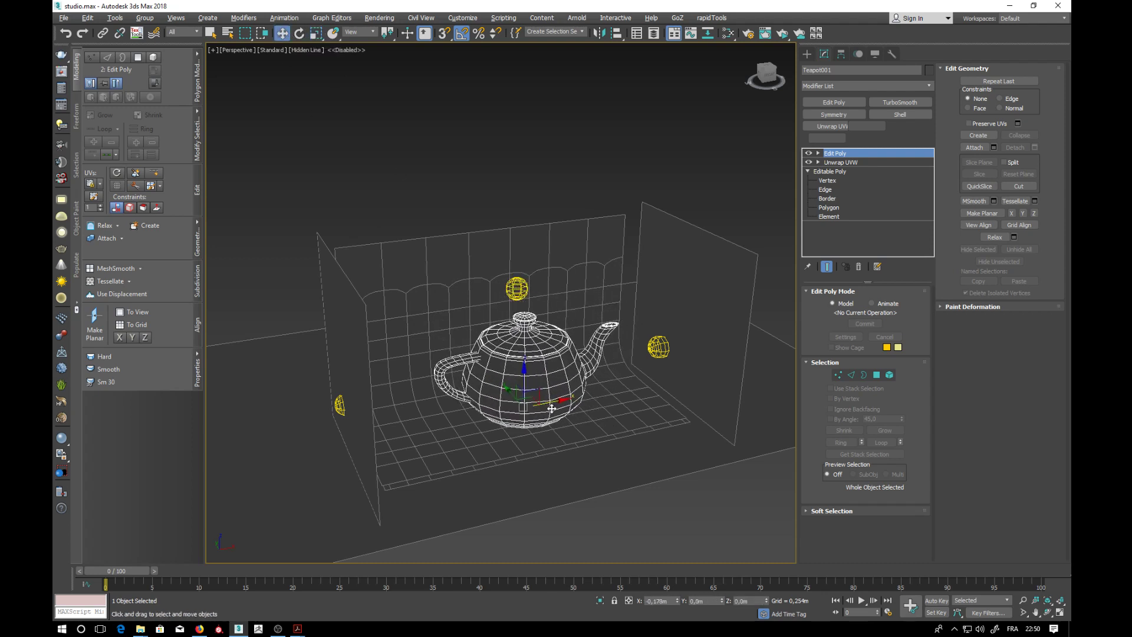
alt+middle_drag(607, 351, 545, 319)
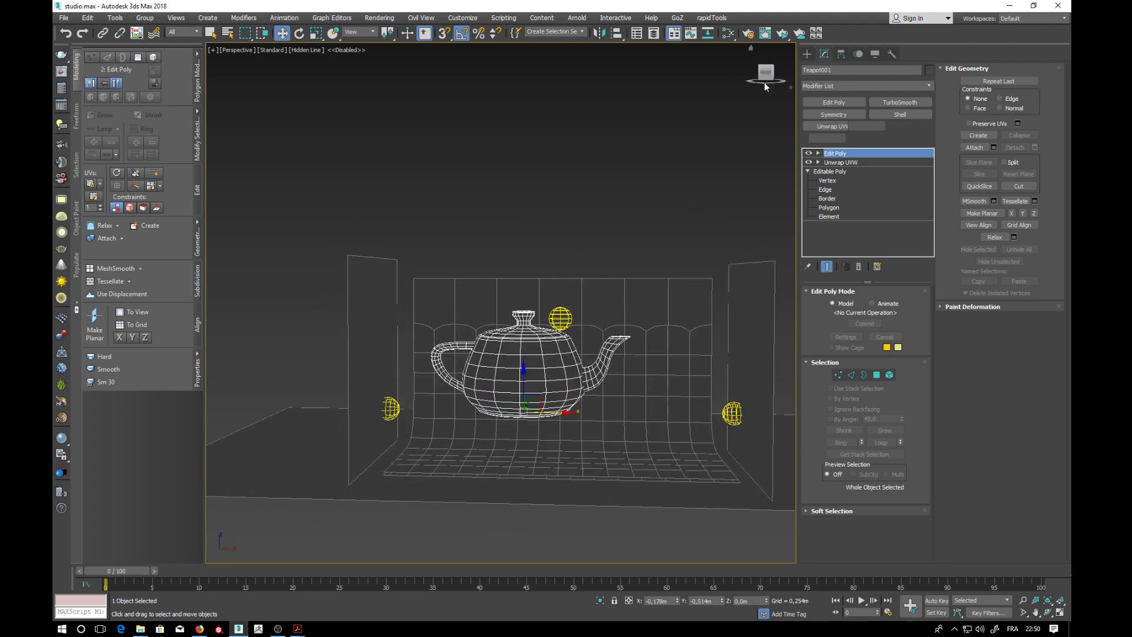
click(767, 73)
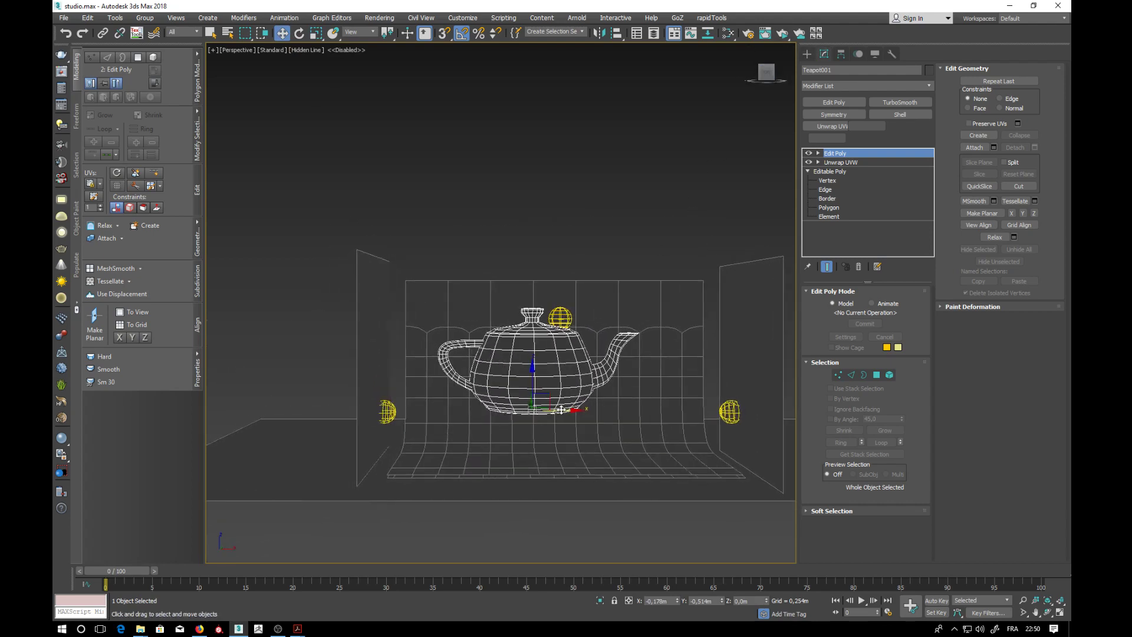
drag(561, 410, 594, 414)
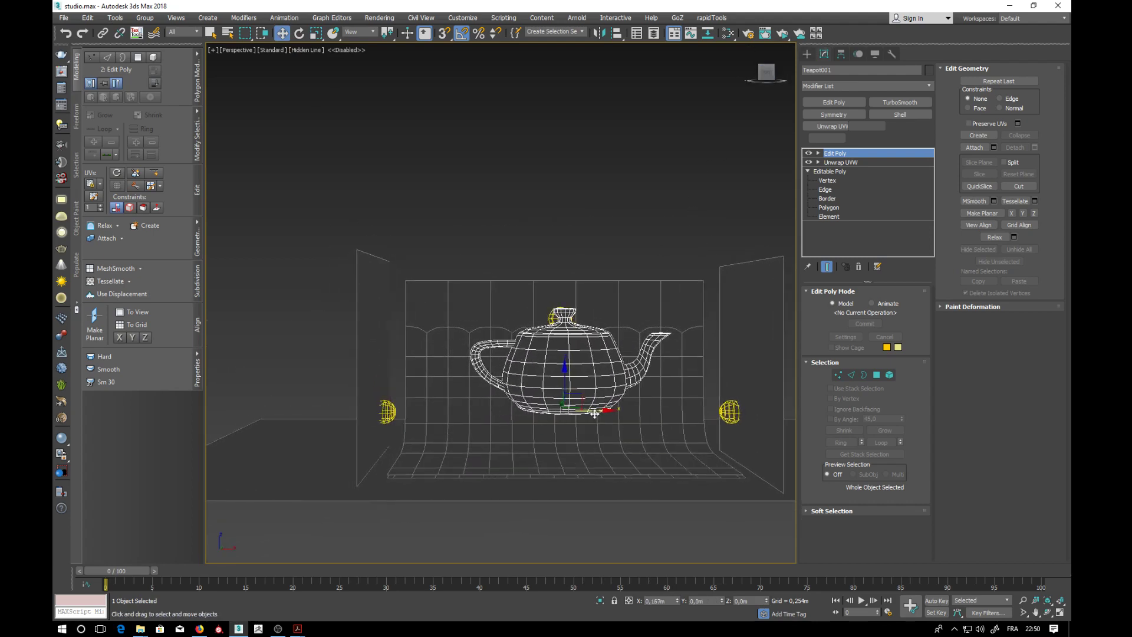
In an orthographic front view, lower the teapot onto the backdrop floor at about Z -0.347 m, and deselect it.
click(241, 50)
click(266, 98)
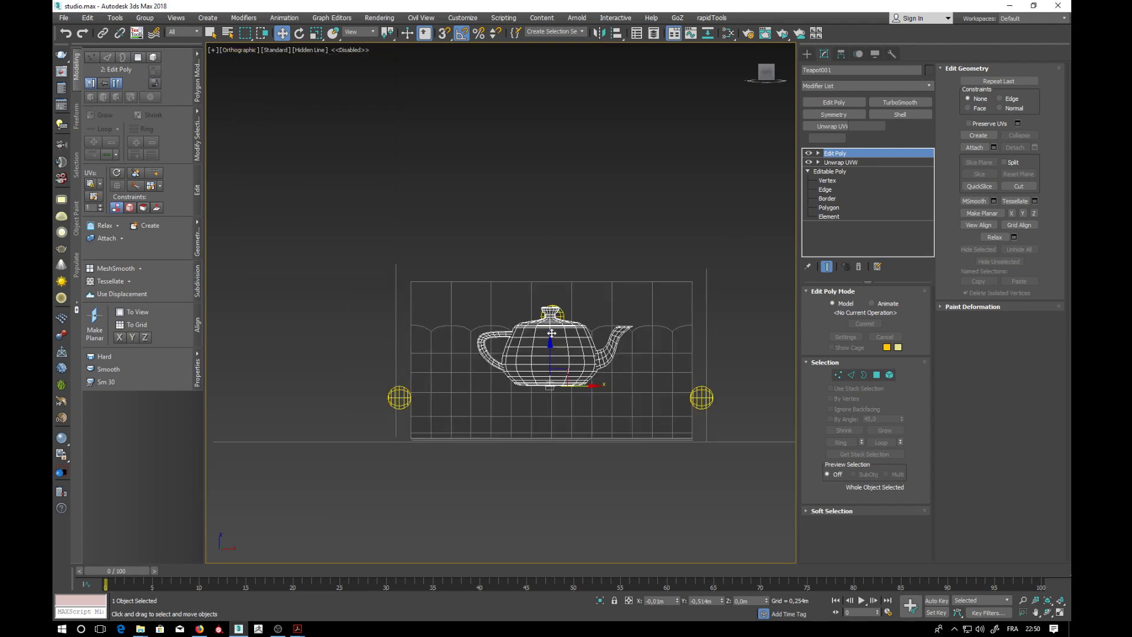
scroll(552, 333, up, 5)
scroll(554, 379, down, 2)
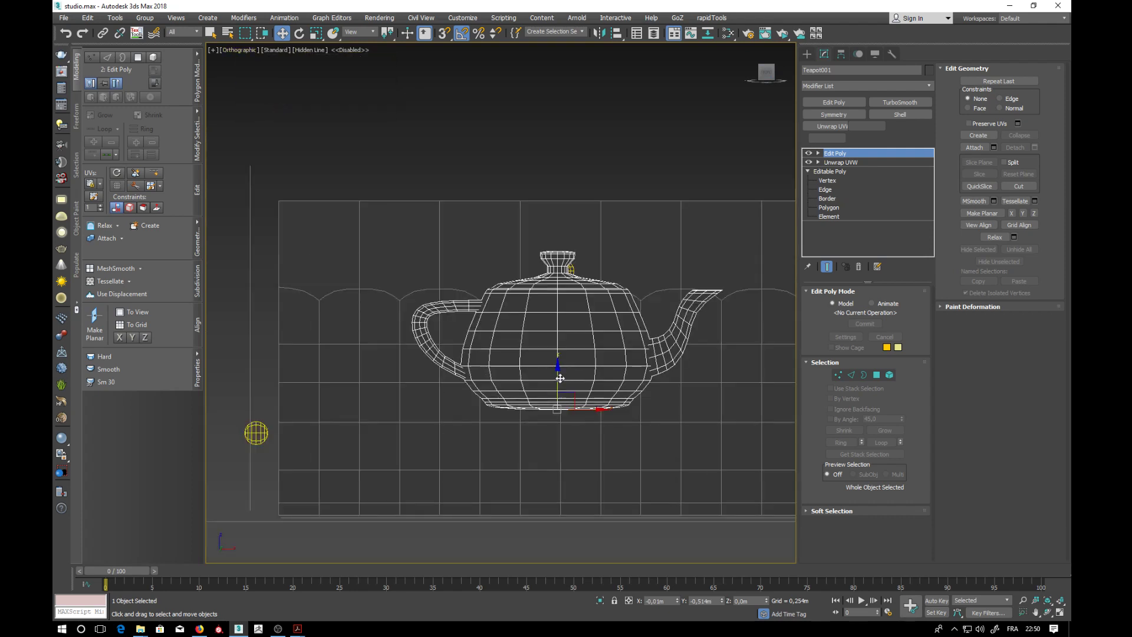
drag(560, 377, 598, 512)
key(ctrl+d)
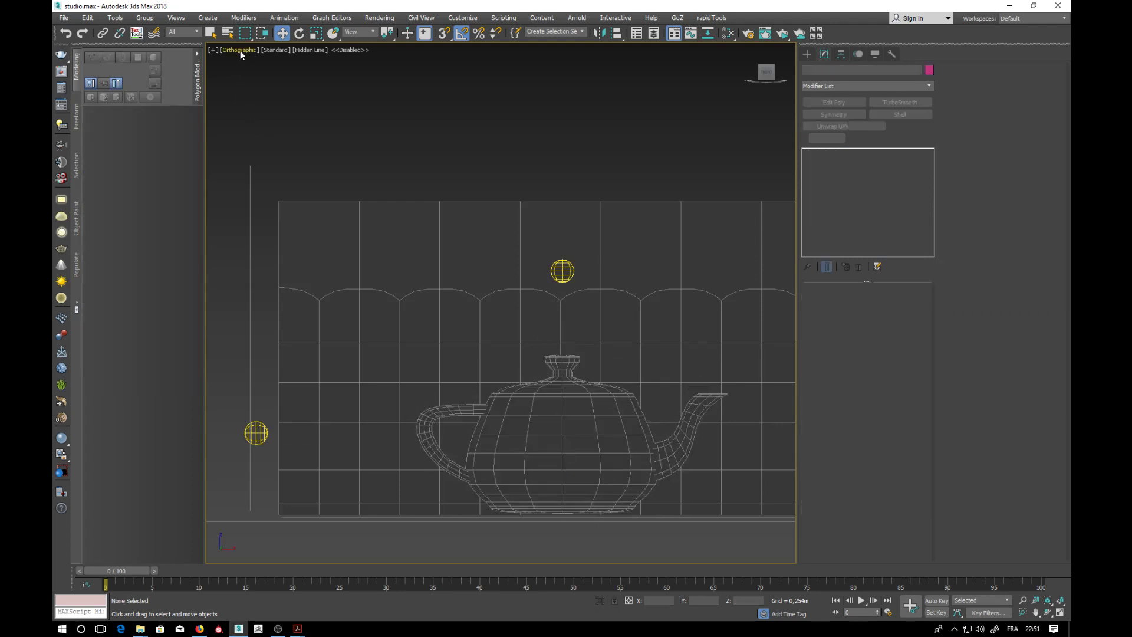
Return to the perspective view and move the teapot back towards the backdrop, to about Y -0.142 m.
click(239, 50)
click(273, 88)
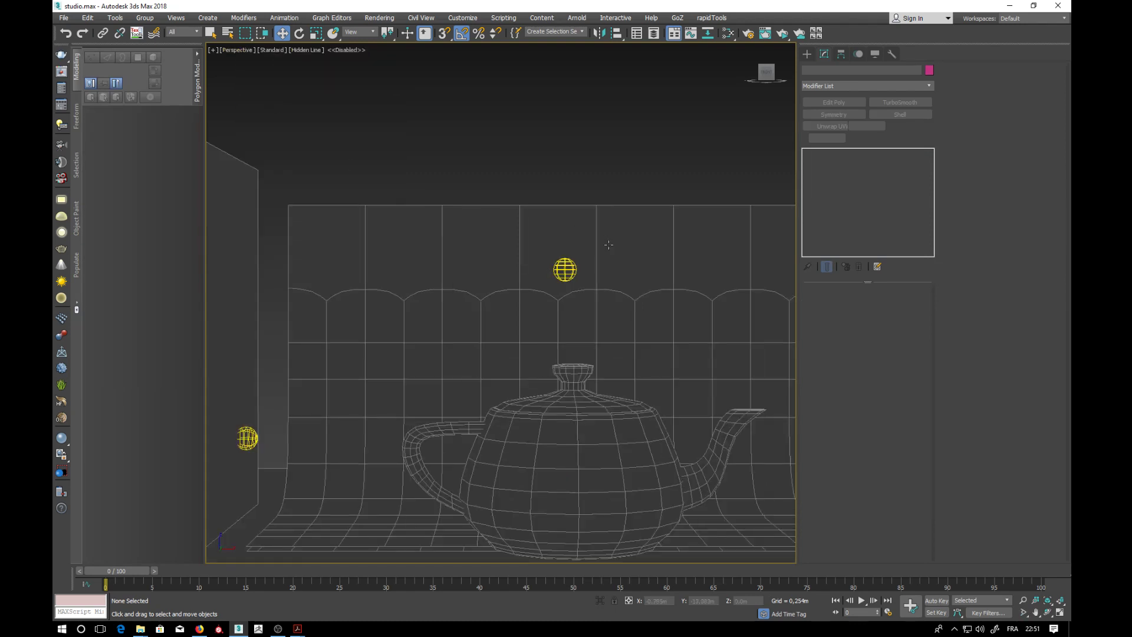
alt+middle_drag(598, 265, 525, 159)
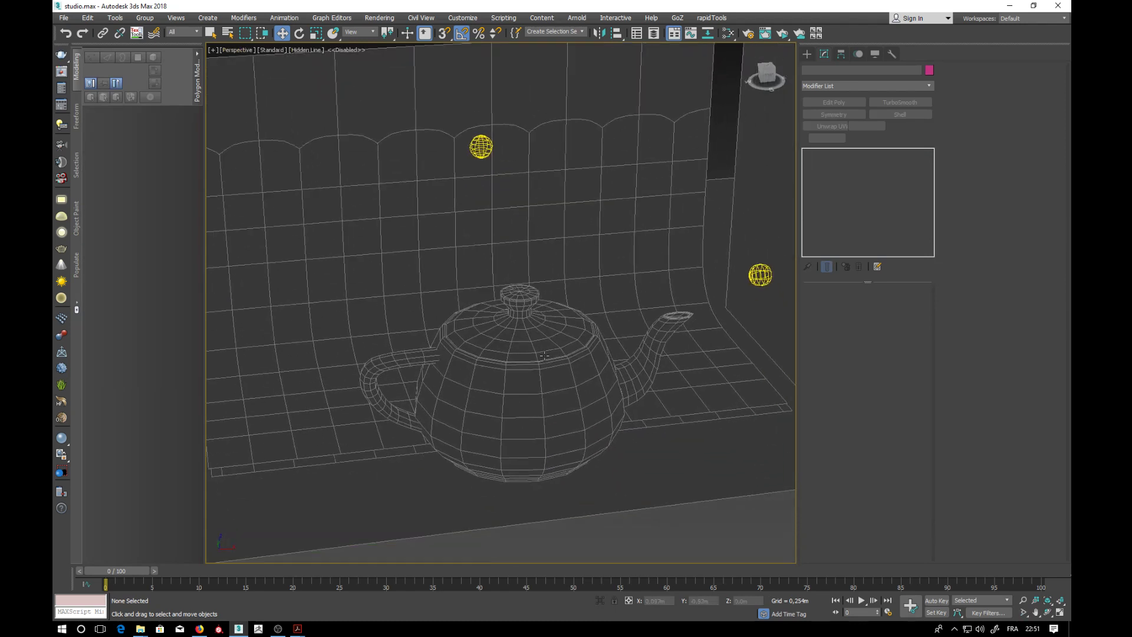
click(536, 373)
drag(501, 415, 474, 363)
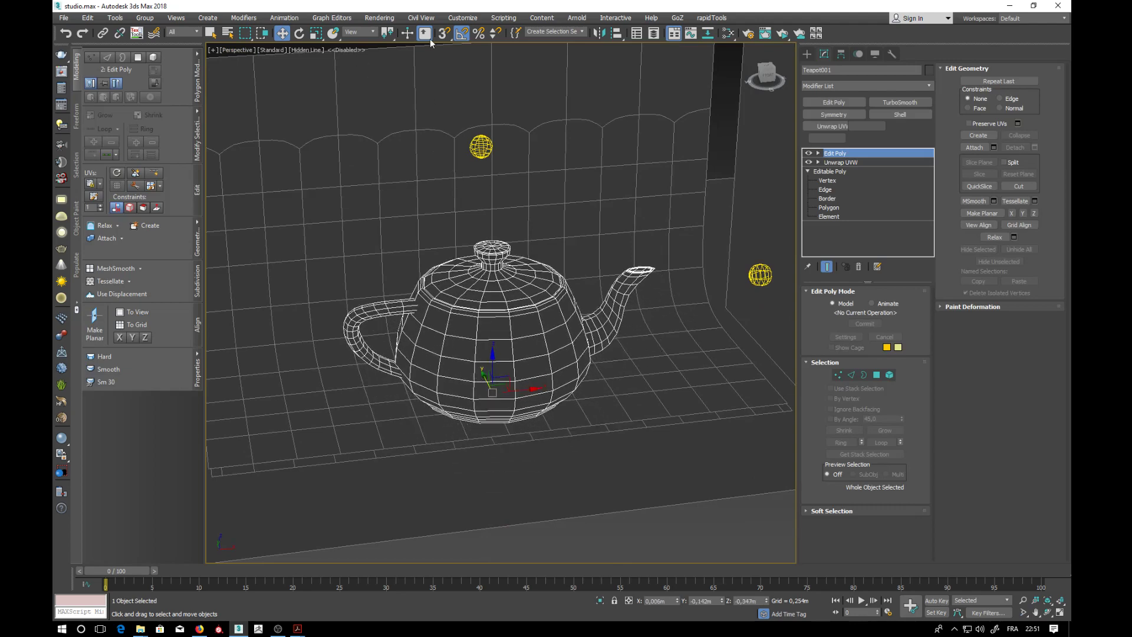
Scale the teapot uniformly down to about 35 percent.
click(316, 33)
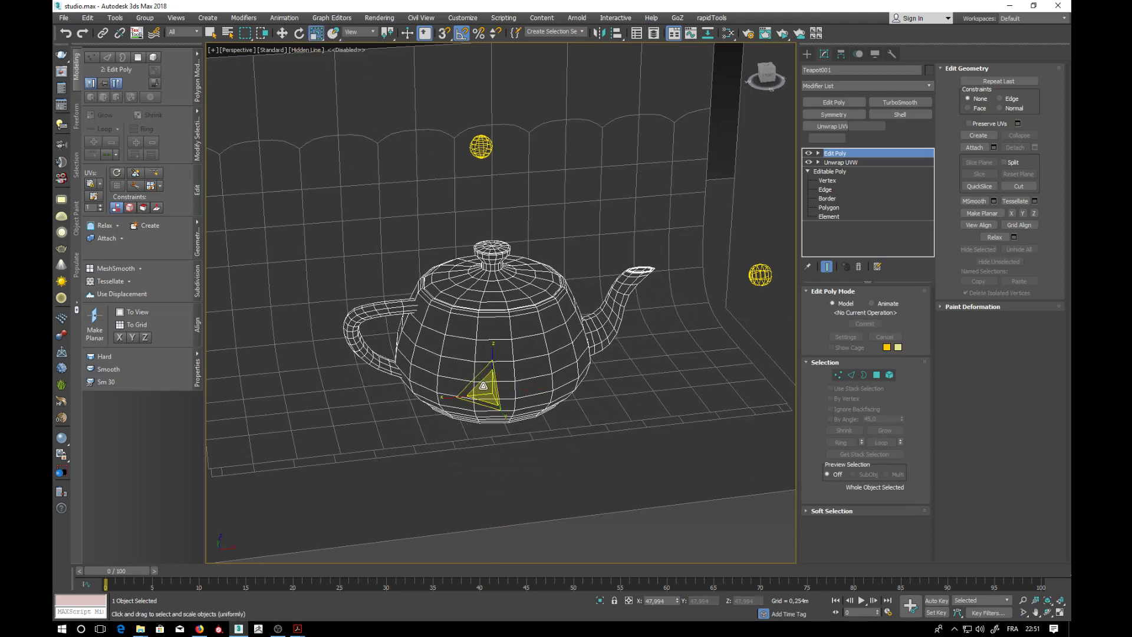
drag(484, 385, 510, 397)
alt+middle_drag(511, 396, 508, 329)
drag(489, 387, 492, 390)
alt+middle_drag(491, 390, 619, 311)
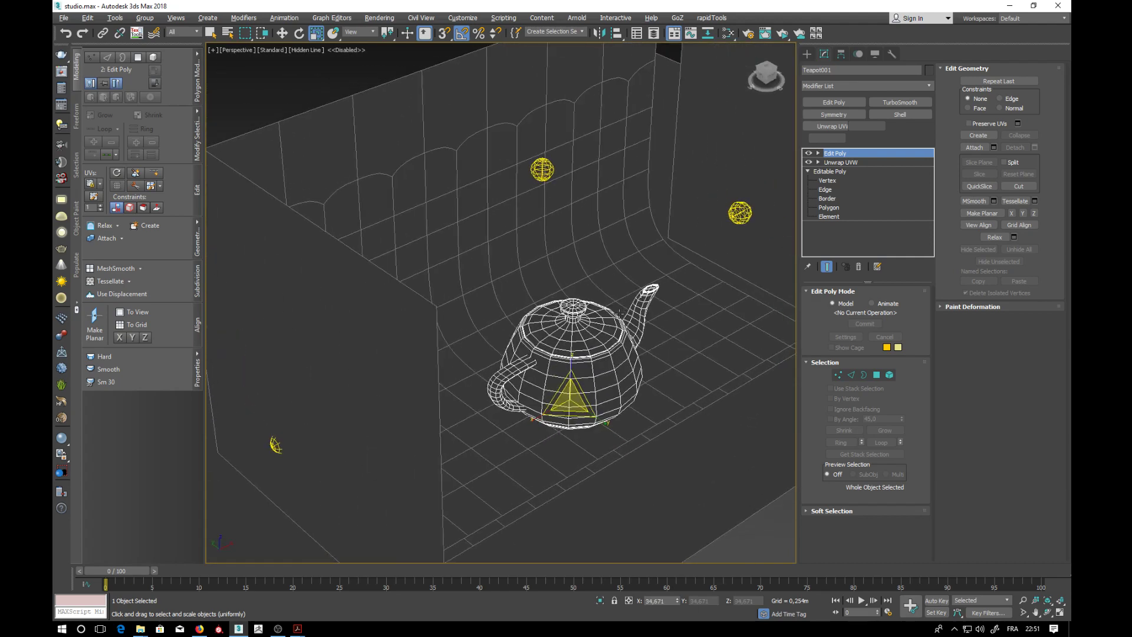
Move the teapot slightly deeper into the set along Y, to about -0.044 m.
click(282, 33)
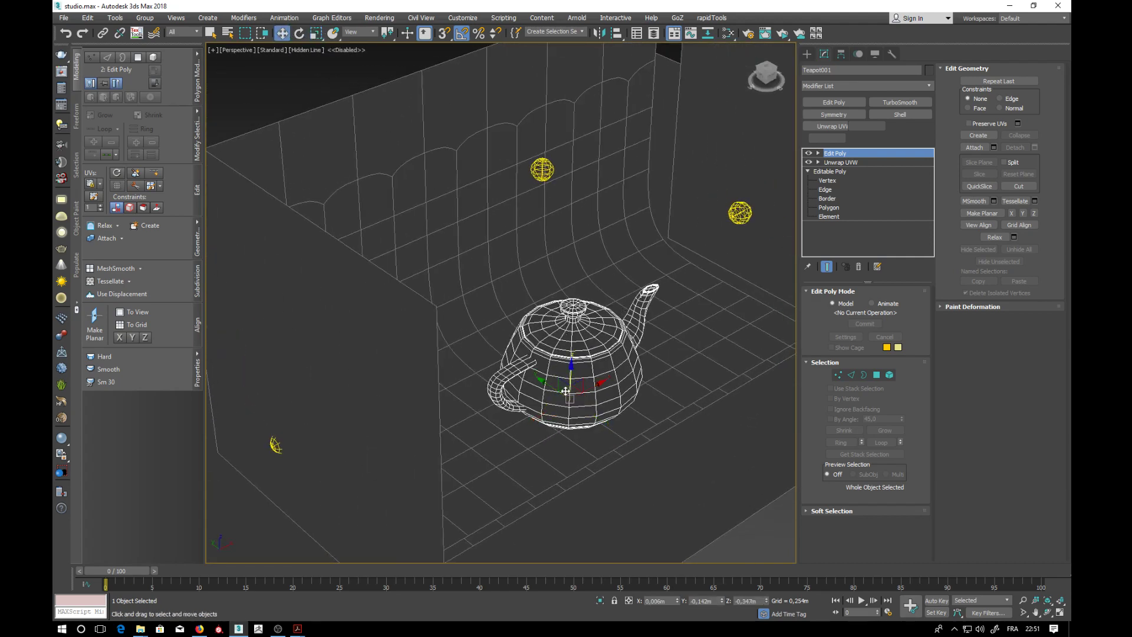
drag(565, 391, 647, 247)
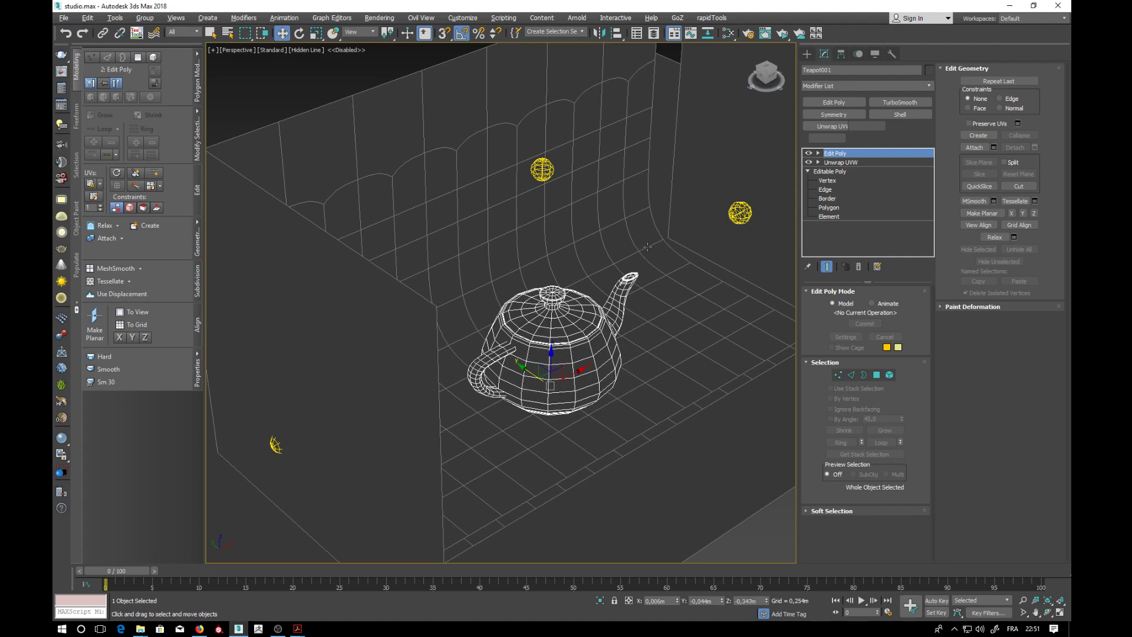
alt+middle_drag(647, 246, 595, 218)
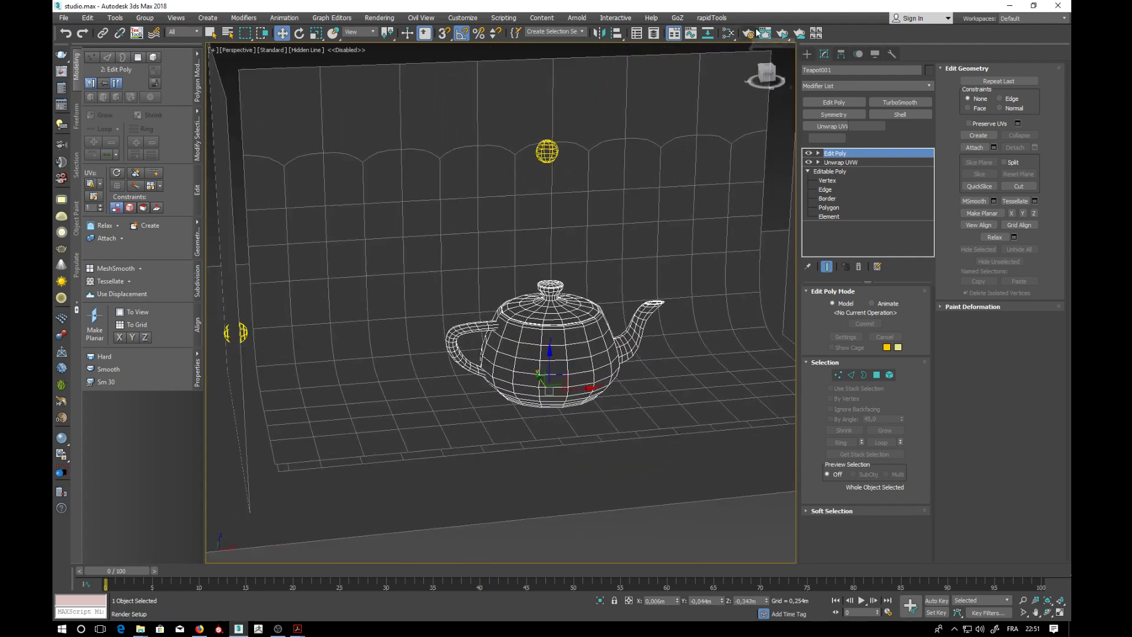
Start an ActiveShade render of the perspective view, dismiss the render message log, and reposition the preview window over the viewport.
click(799, 33)
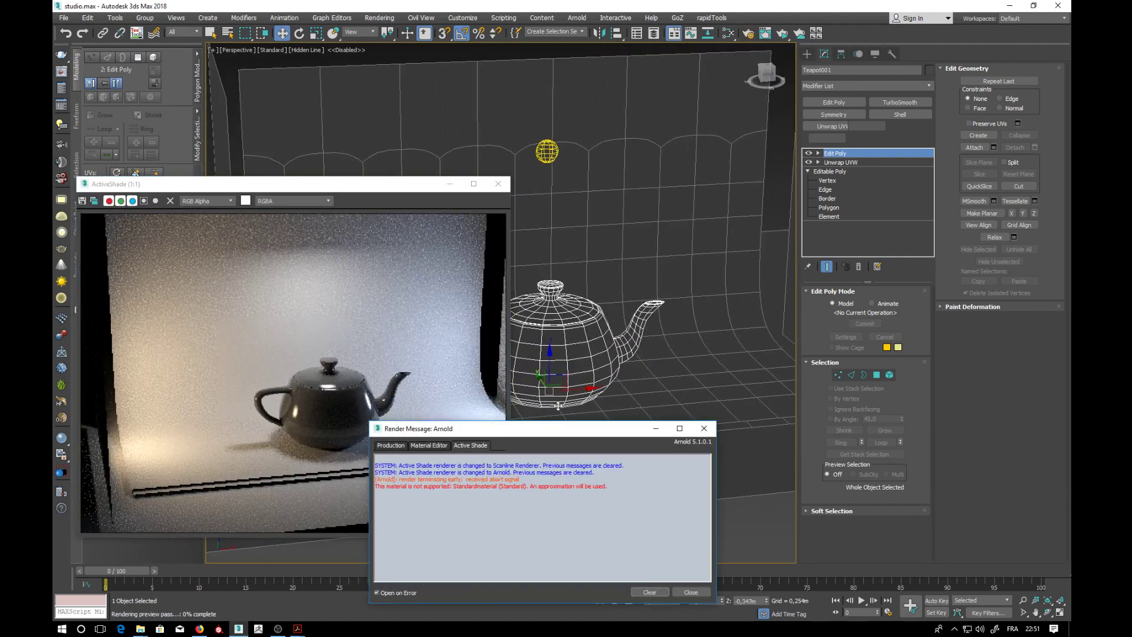
drag(424, 428, 593, 301)
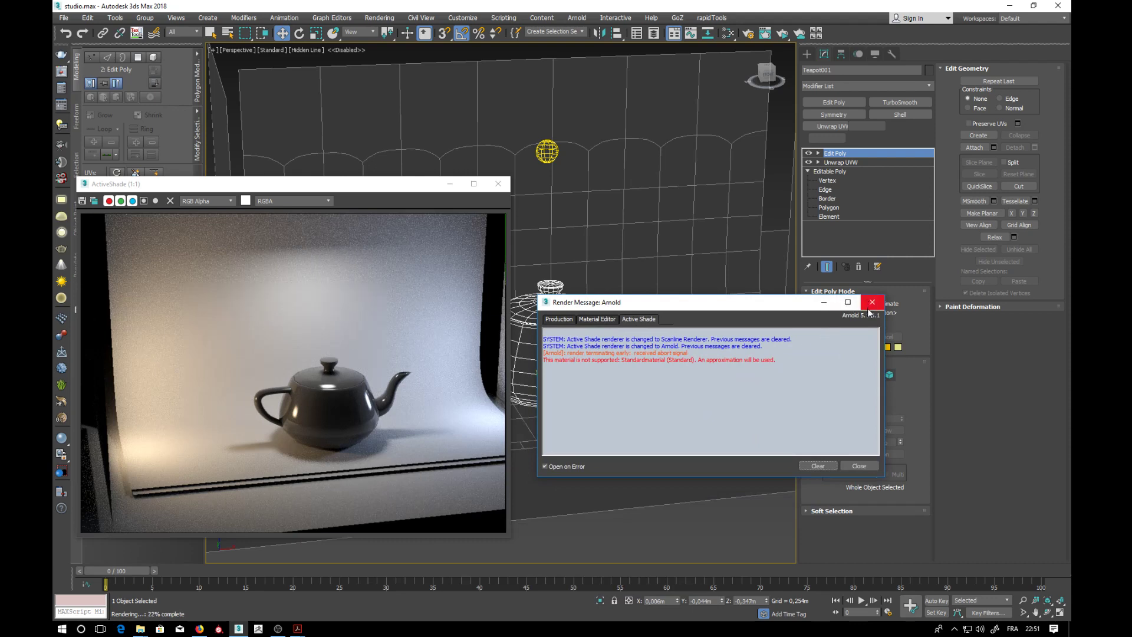
click(858, 468)
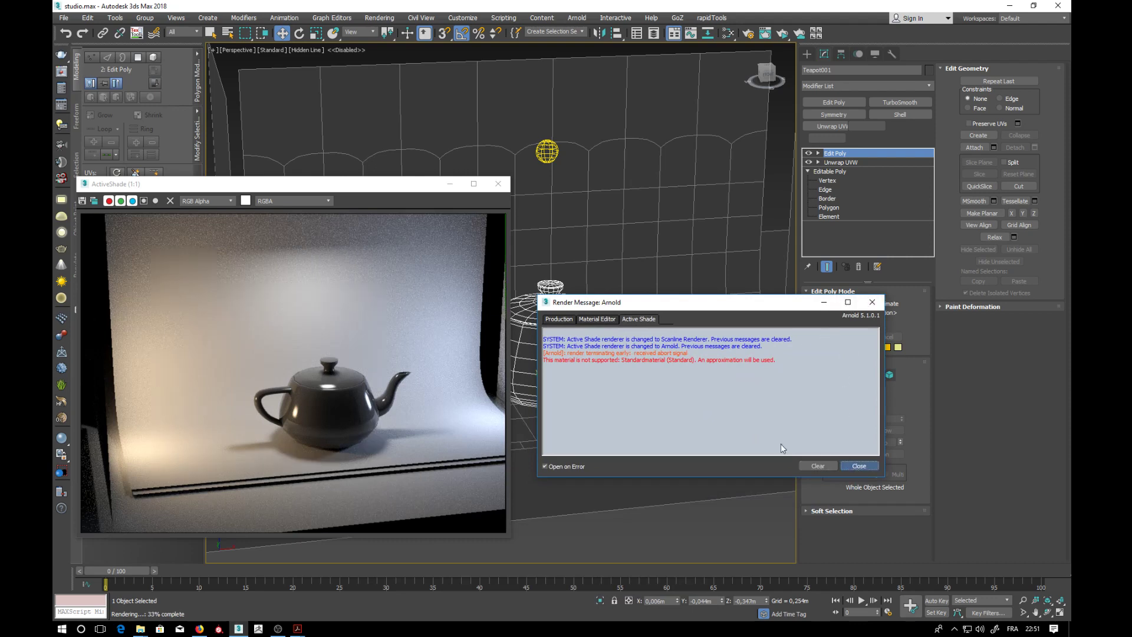
drag(358, 182, 498, 144)
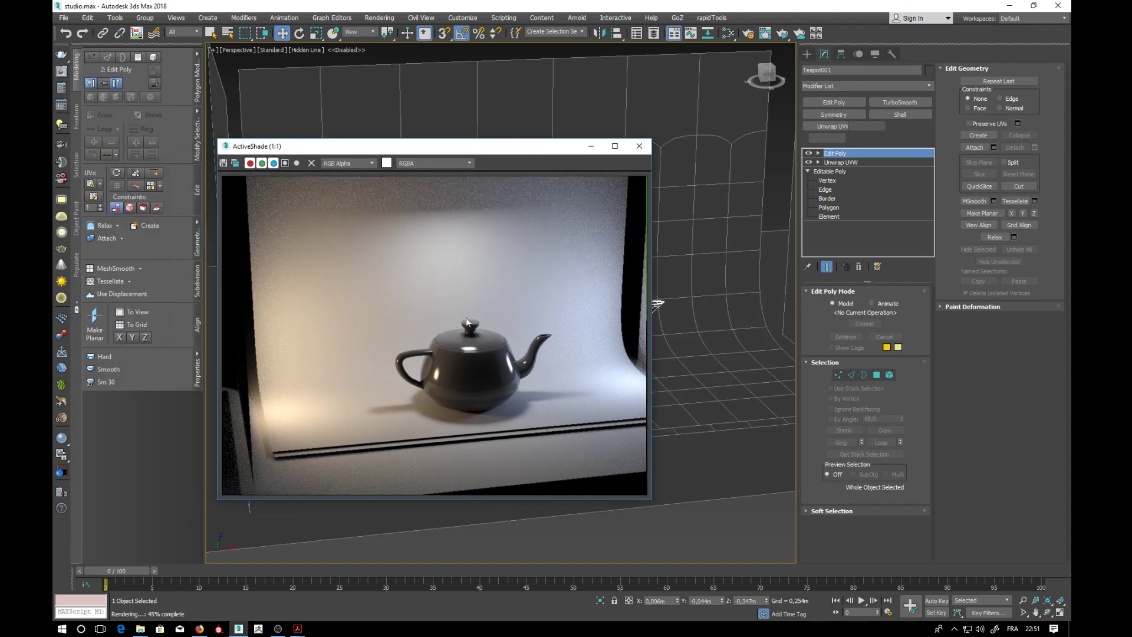
Examine the teapot's shading and shadows up close in the ActiveShade preview, and close the preview.
click(684, 256)
middle_drag(694, 259, 791, 182)
scroll(720, 289, up, 4)
scroll(719, 290, up, 3)
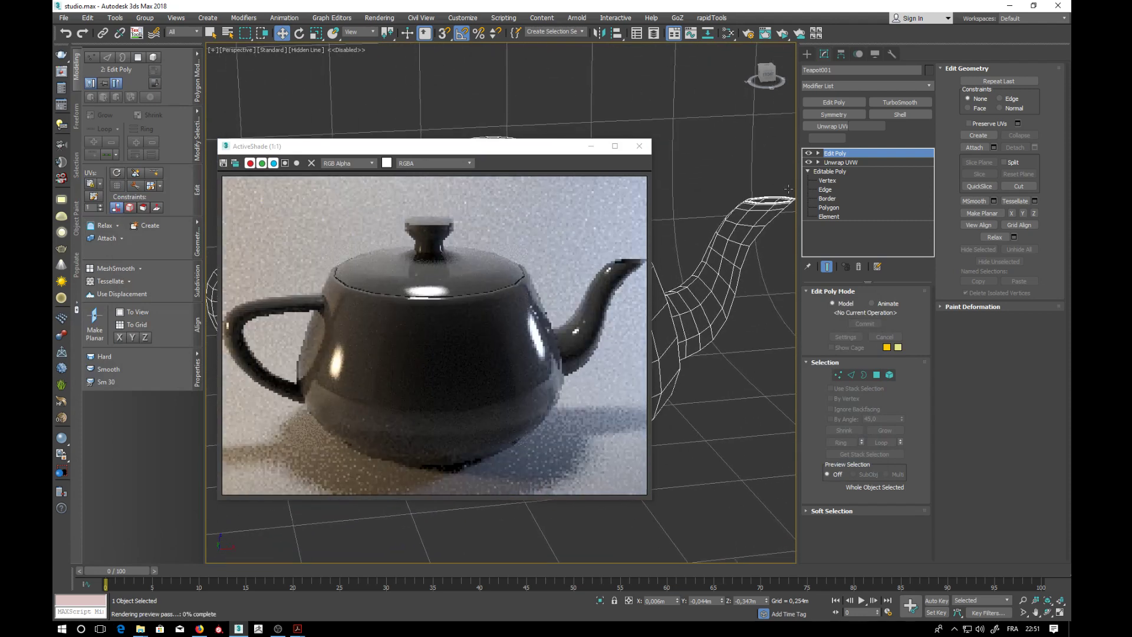
scroll(748, 208, down, 3)
middle_drag(738, 214, 699, 245)
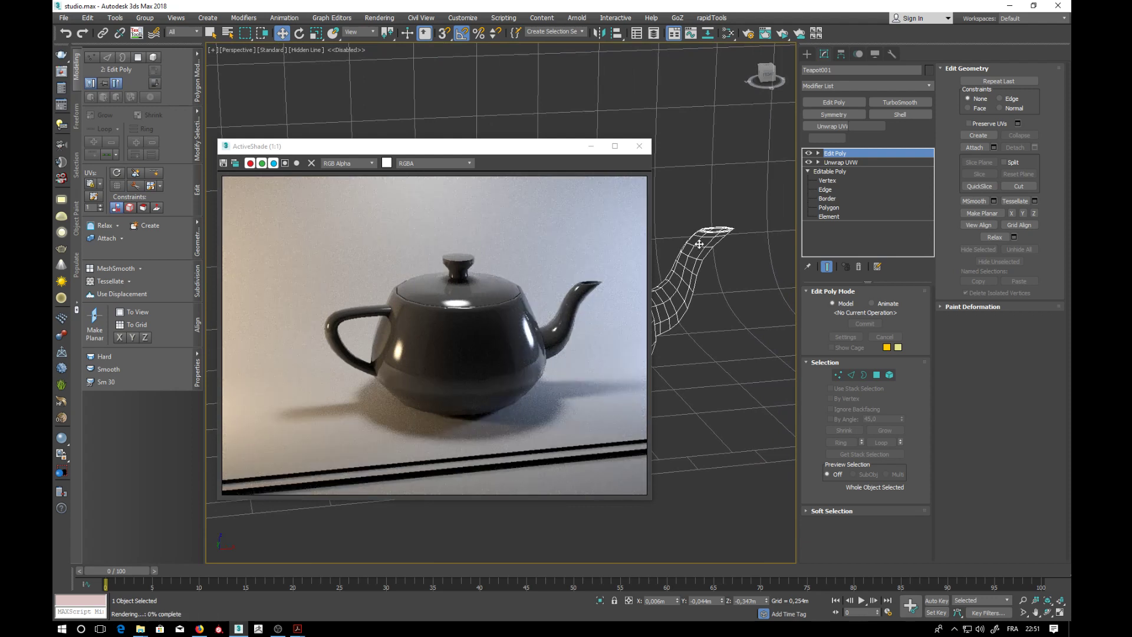
click(643, 150)
Open the Slate Material Editor and maximise its window.
middle_drag(530, 245, 521, 251)
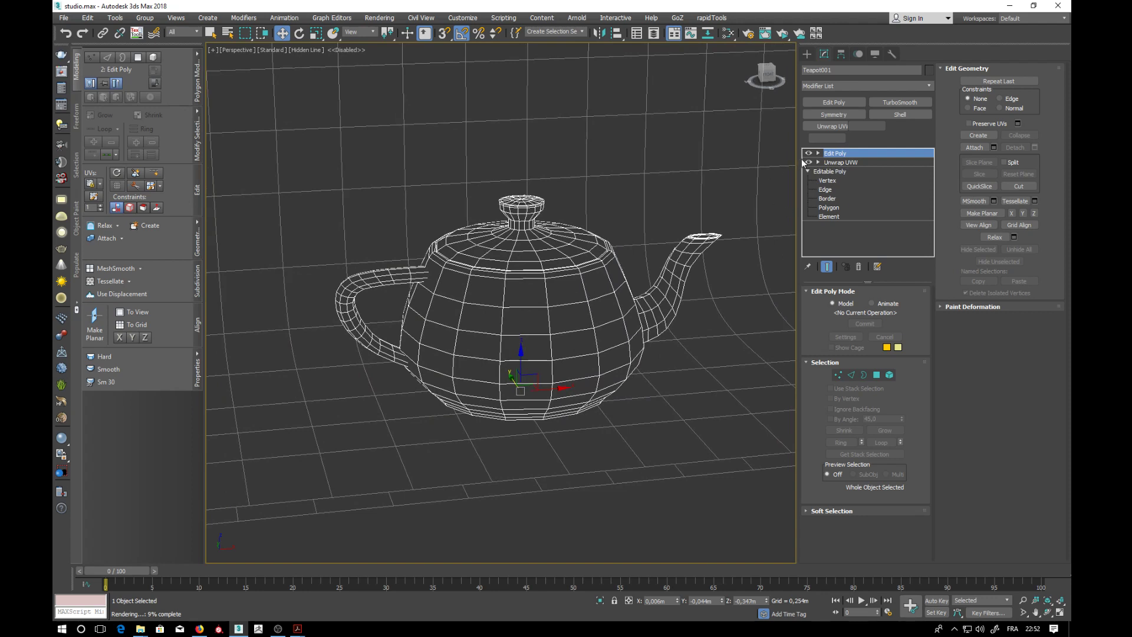
middle_drag(583, 261, 557, 259)
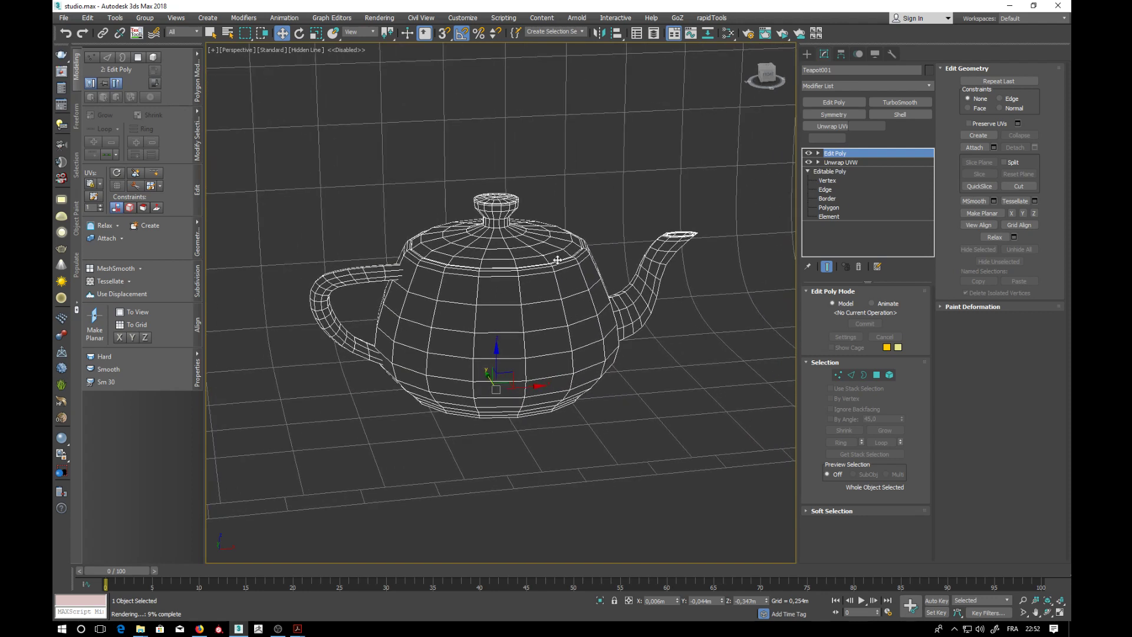
key(m)
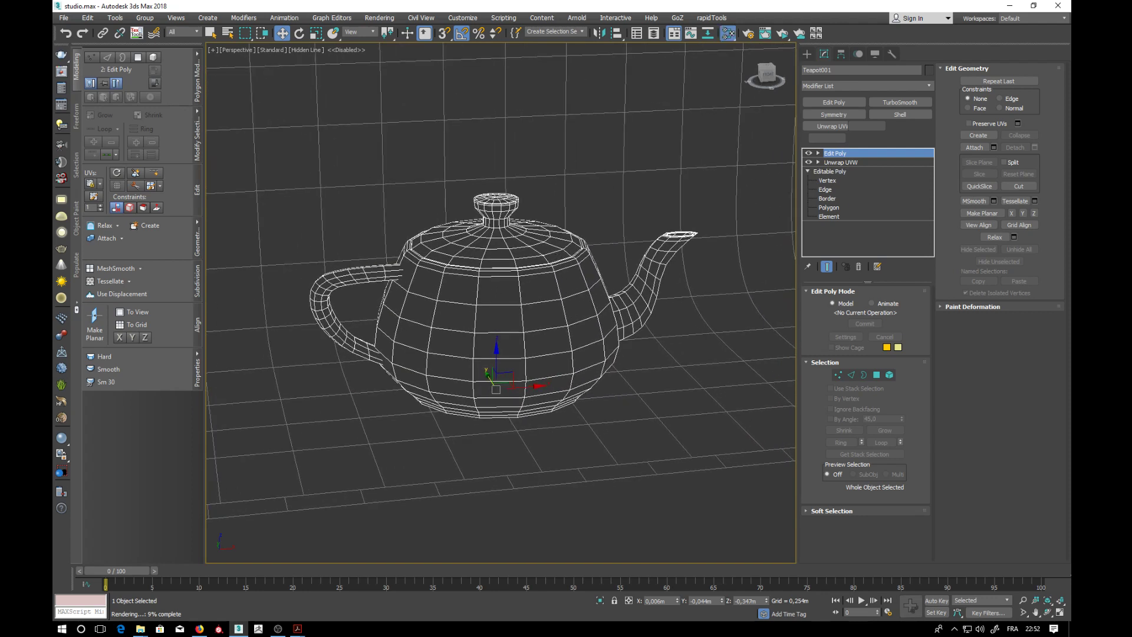
drag(877, 171, 450, 186)
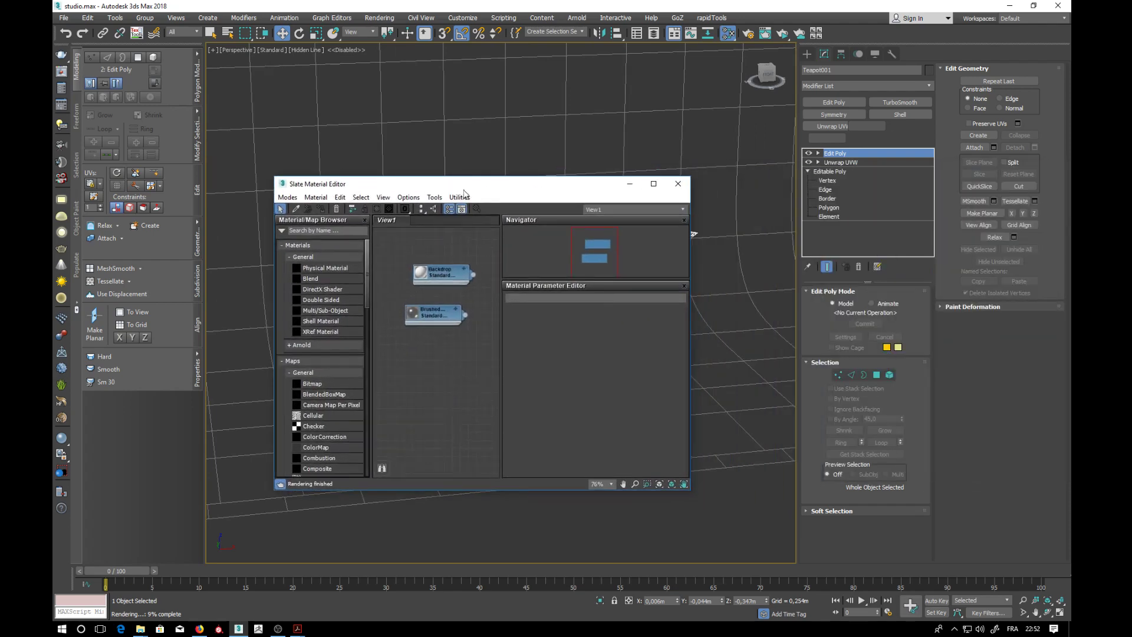
double_click(514, 196)
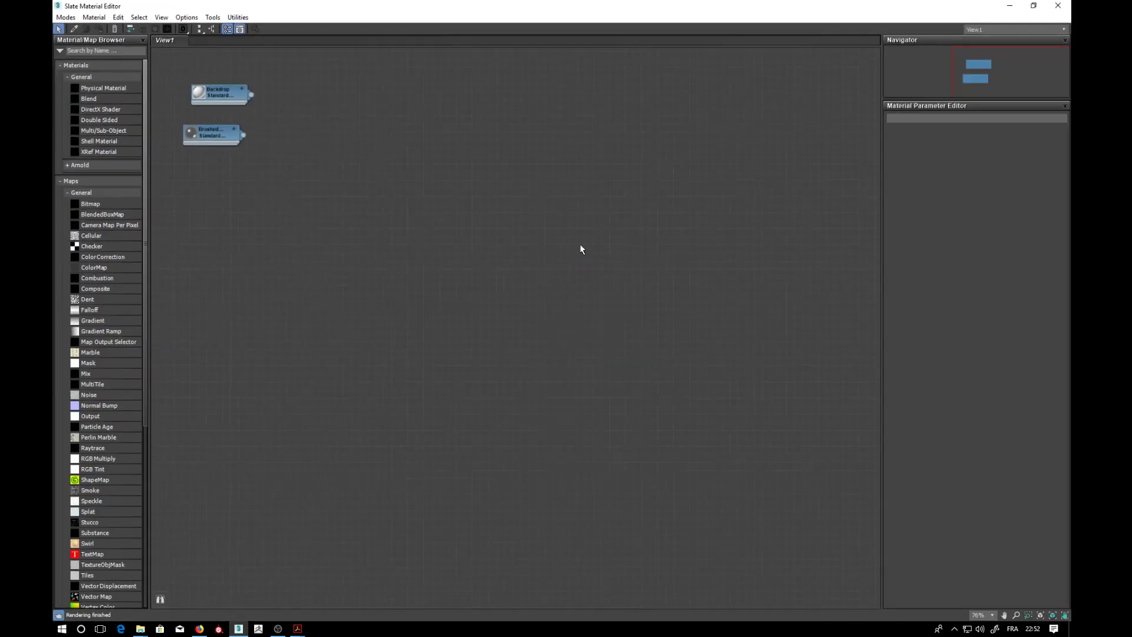
Create an Arnold Standard Surface material and place its node well apart from the Backdrop and brushed material nodes.
middle_drag(361, 205, 424, 273)
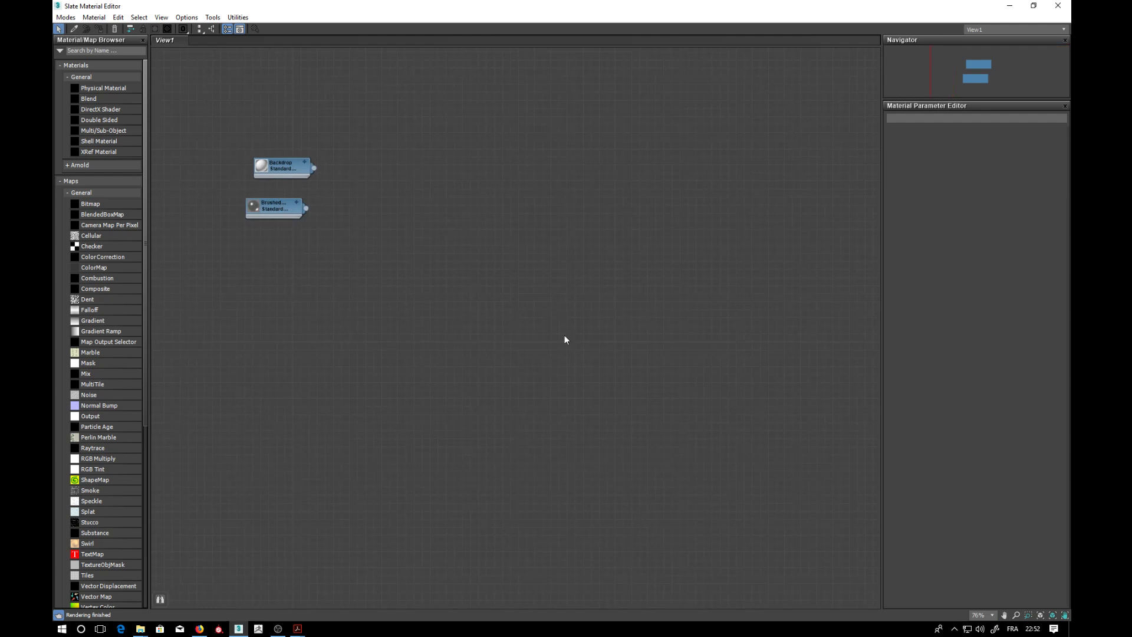
right_click(504, 251)
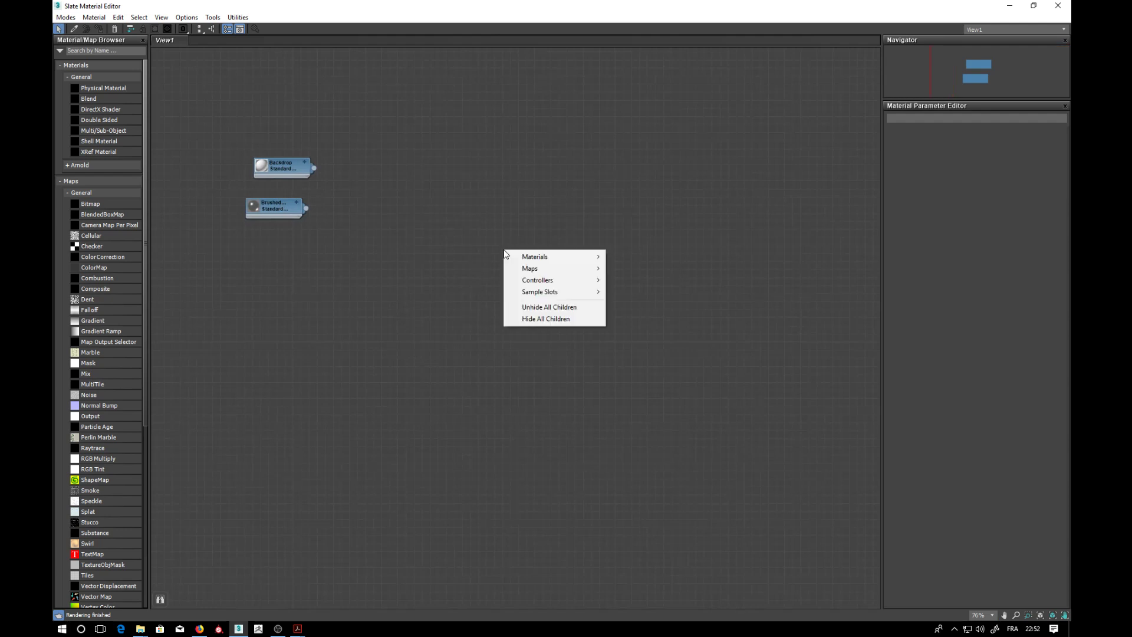
mouse_move(542, 261)
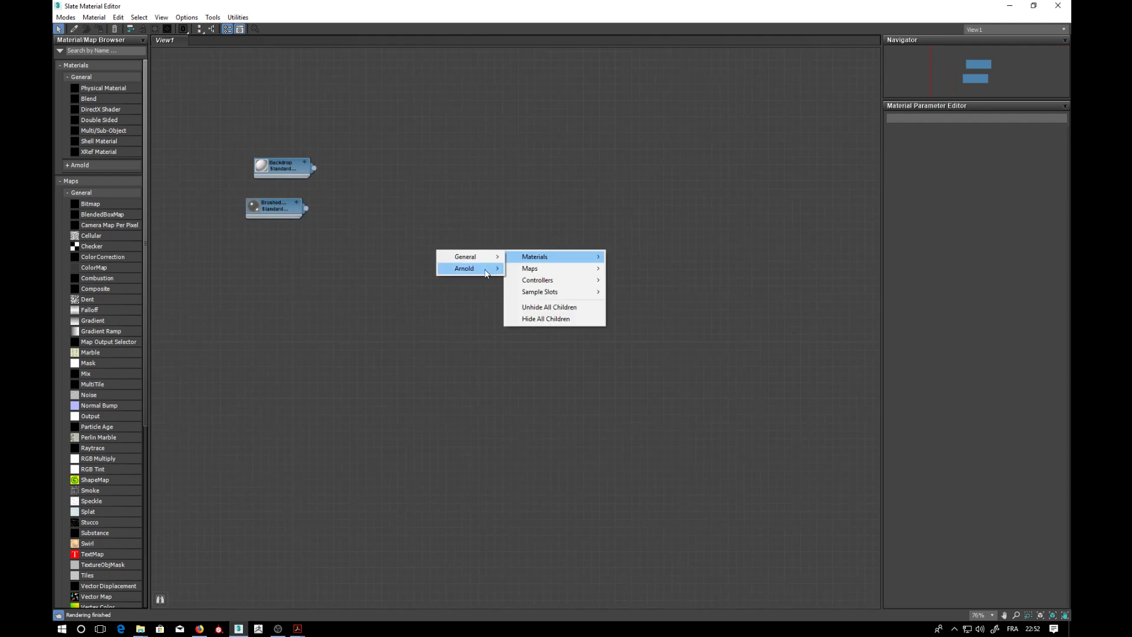
mouse_move(475, 269)
mouse_move(400, 304)
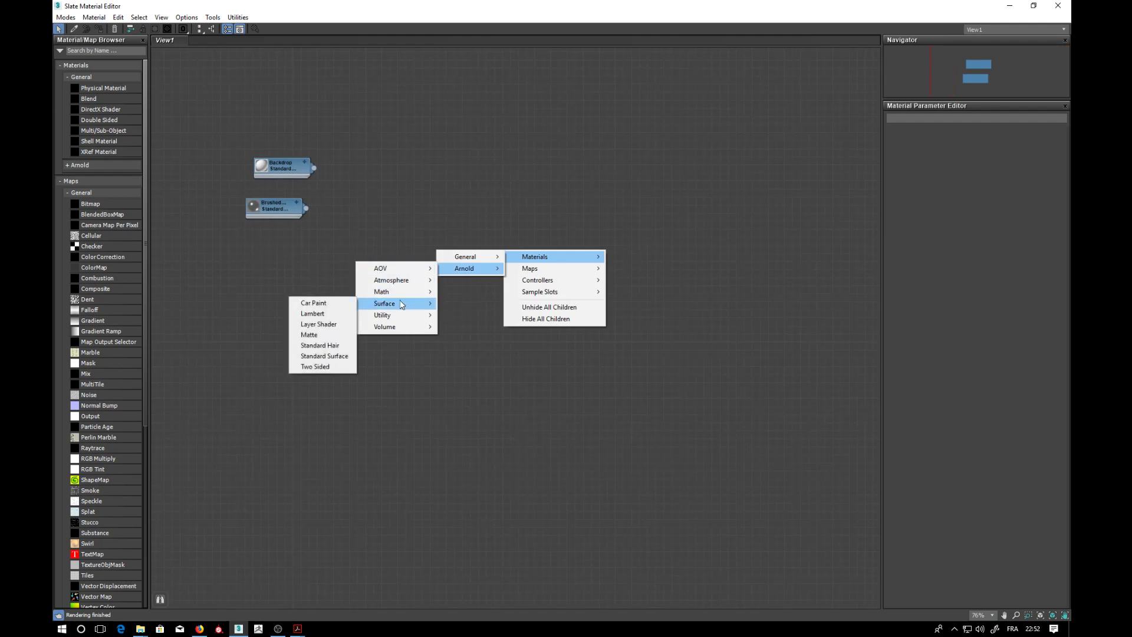
click(323, 356)
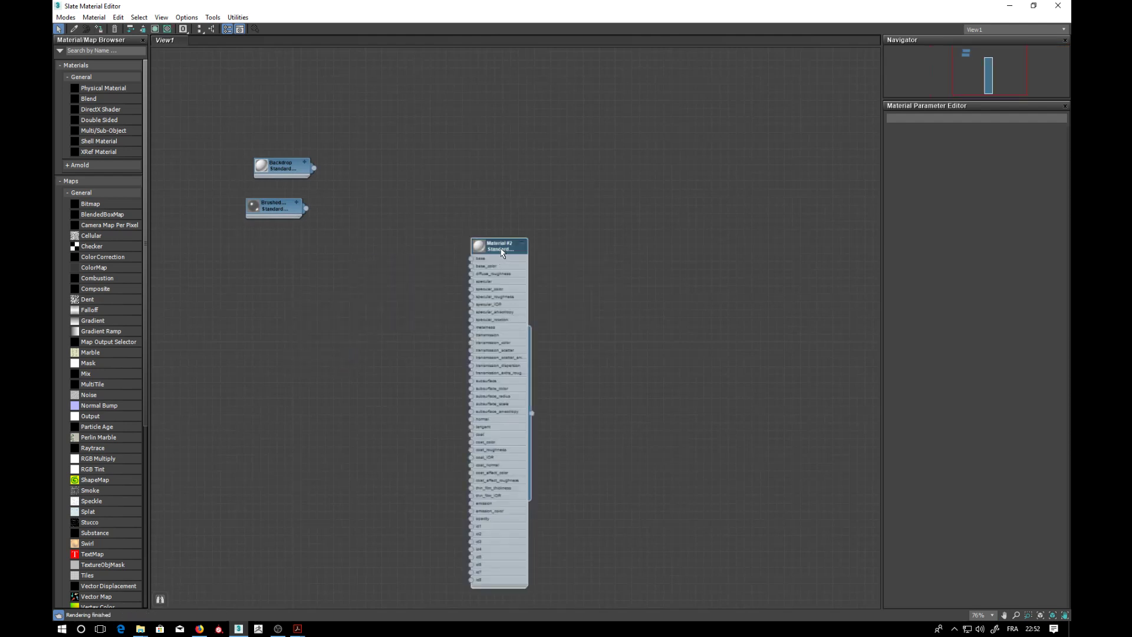
drag(501, 247, 605, 147)
scroll(624, 170, up, 3)
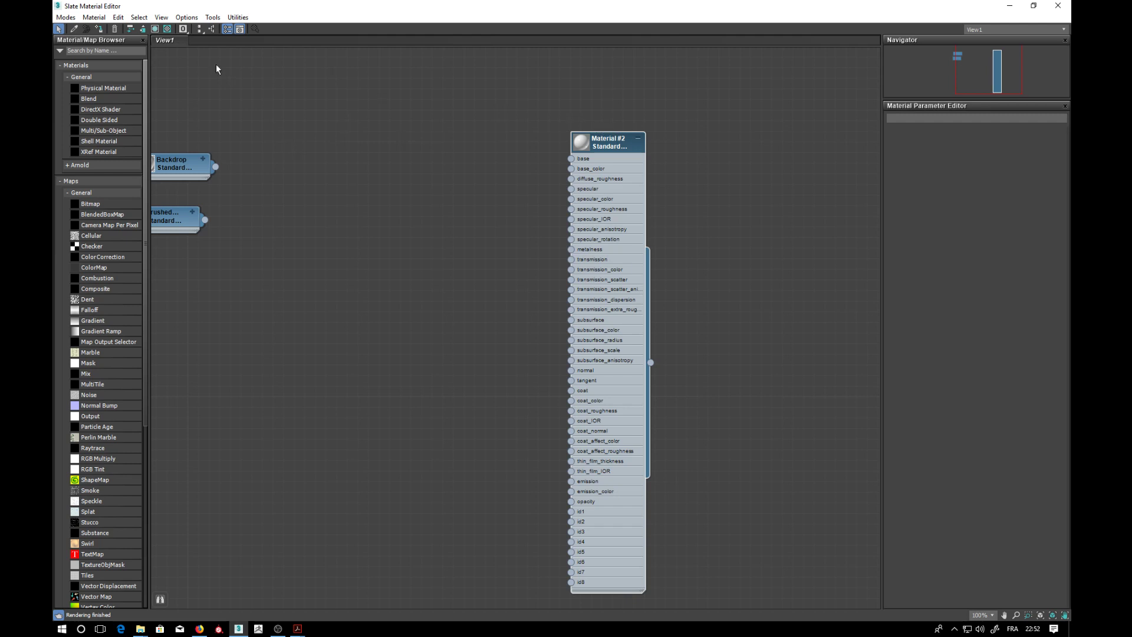
Assign the new Standard Surface material to the selected teapot.
right_click(609, 141)
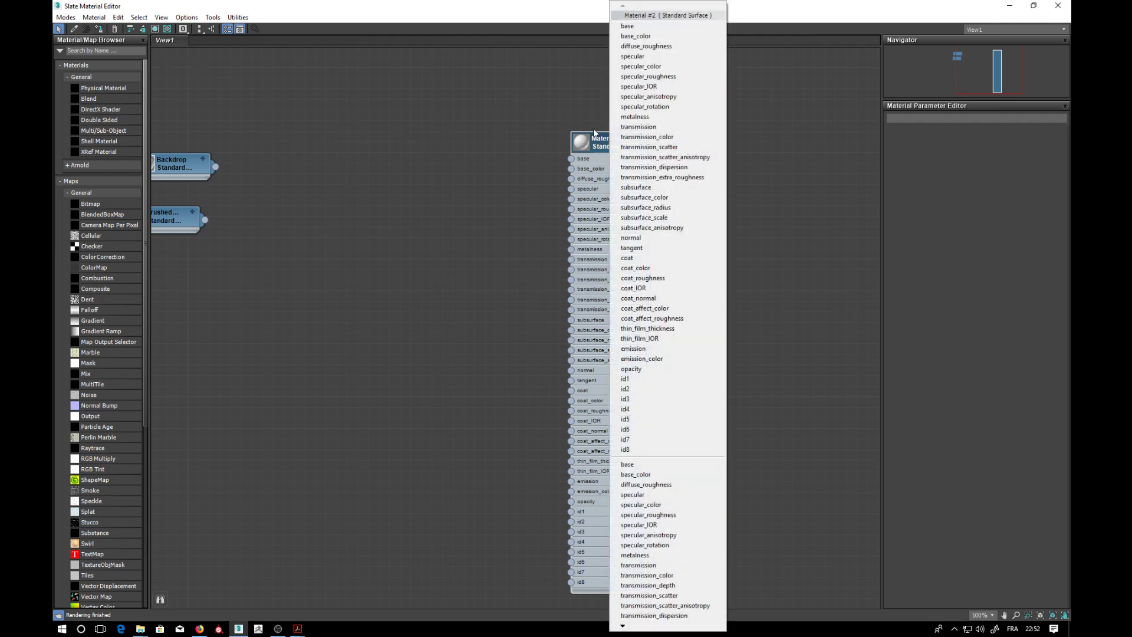
click(599, 137)
drag(604, 142, 589, 128)
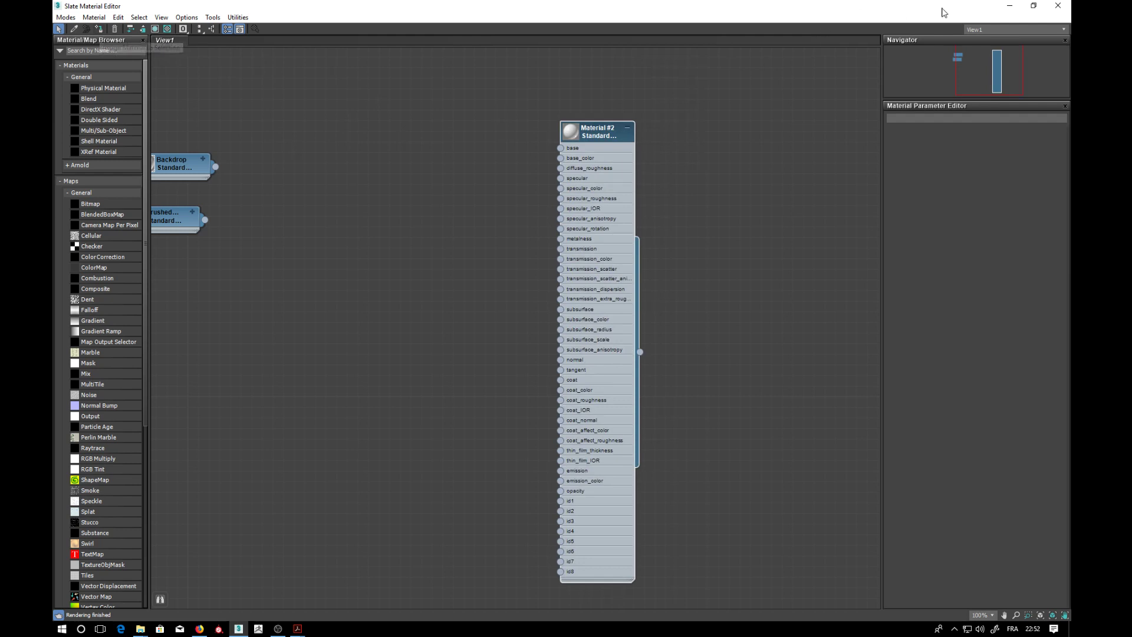
click(1033, 6)
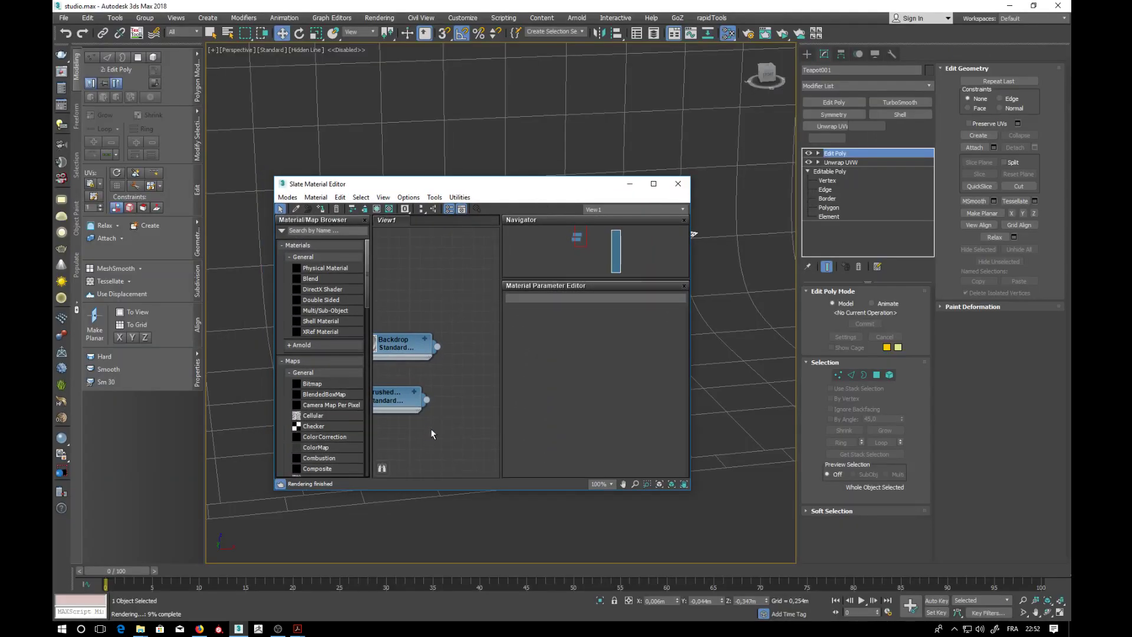
drag(528, 191, 541, 155)
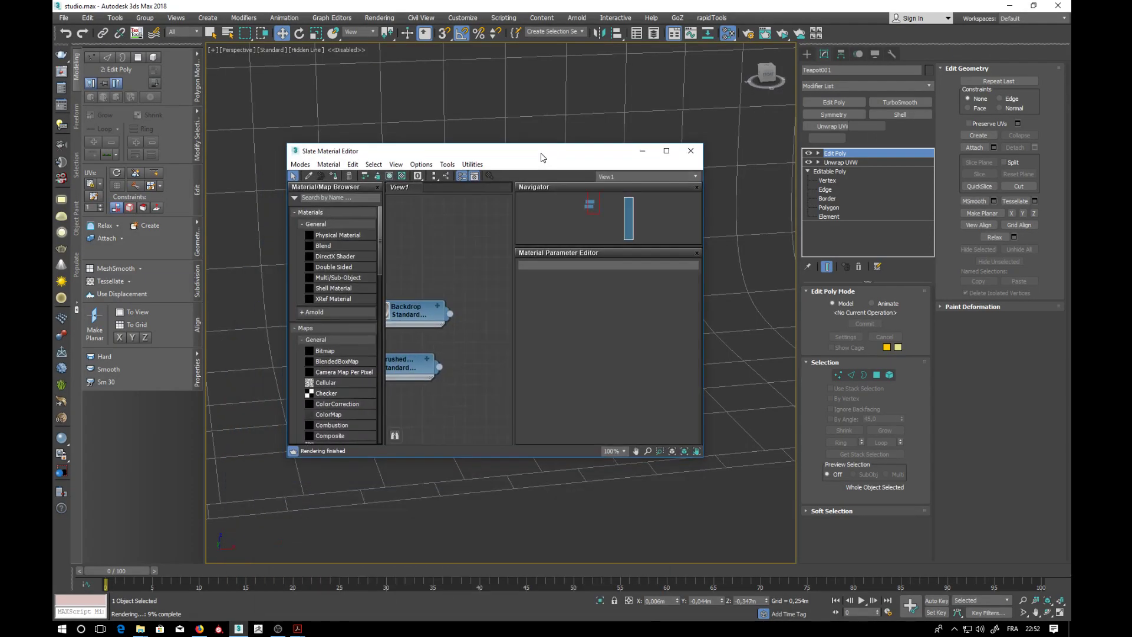
double_click(541, 154)
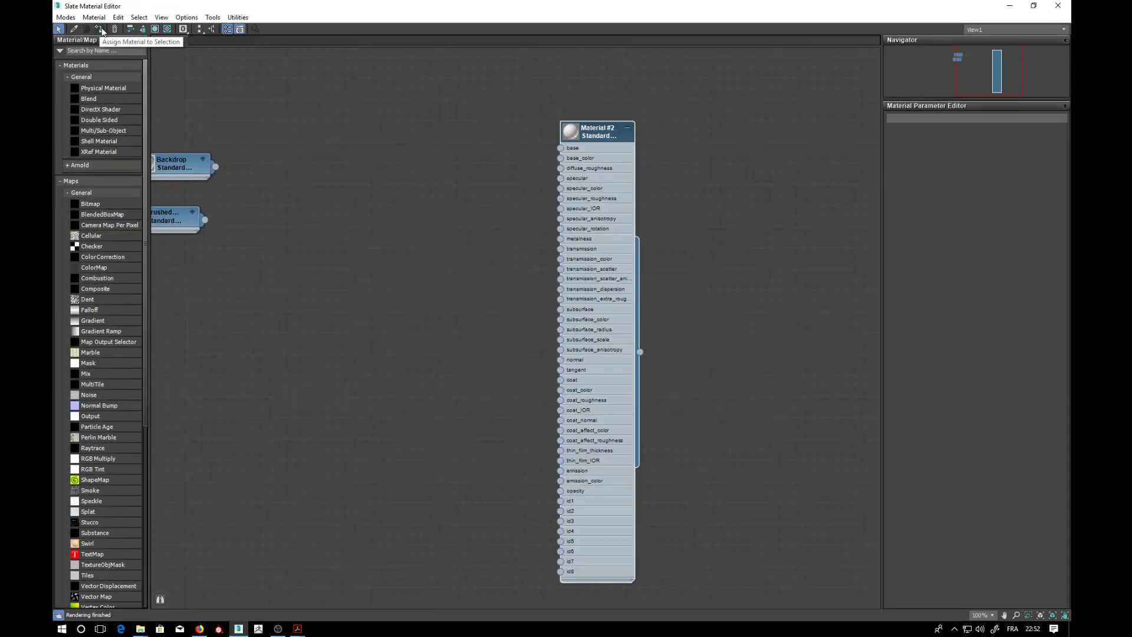
click(101, 30)
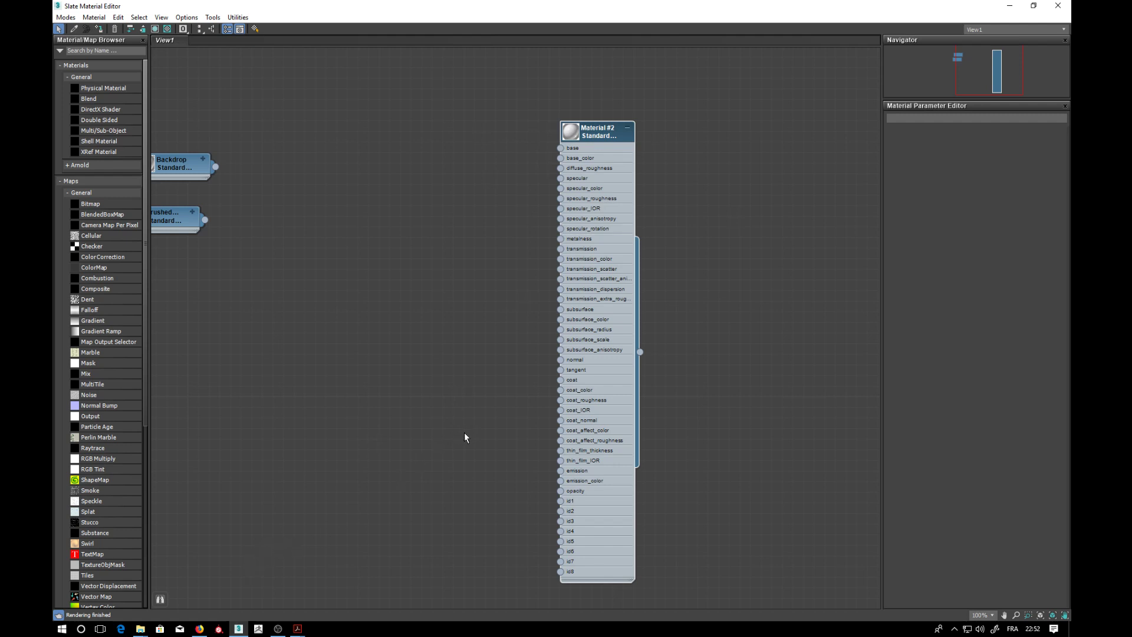
Switch to File Explorer, show the texture files in the Tuto1 "The" folder as a list, and place the widened window below the material node's header.
click(140, 629)
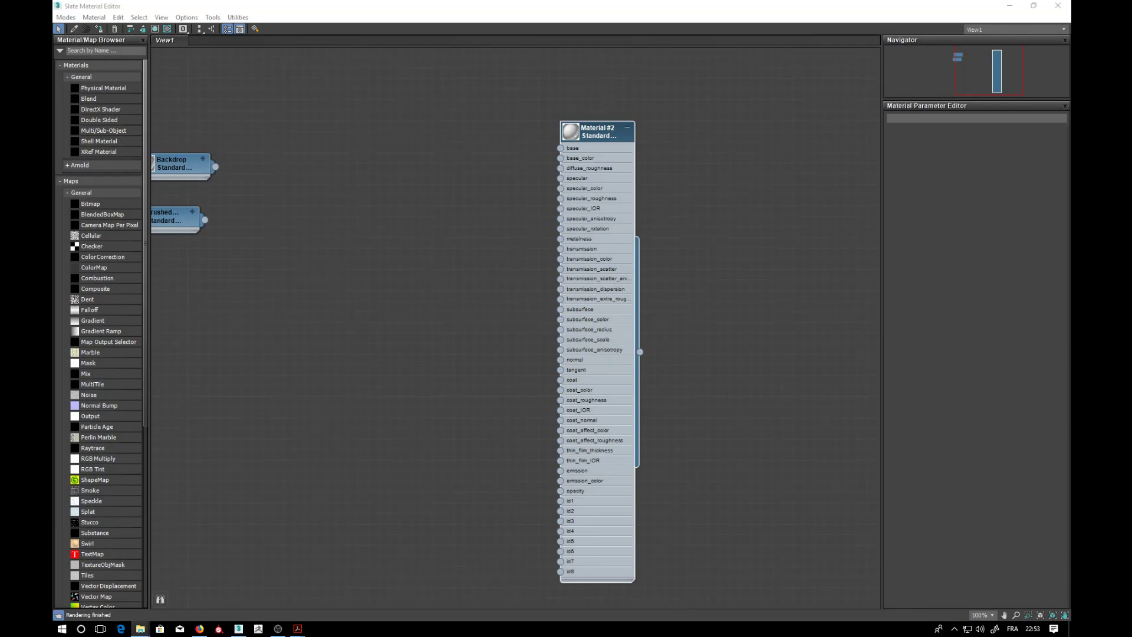
drag(1070, 94, 444, 210)
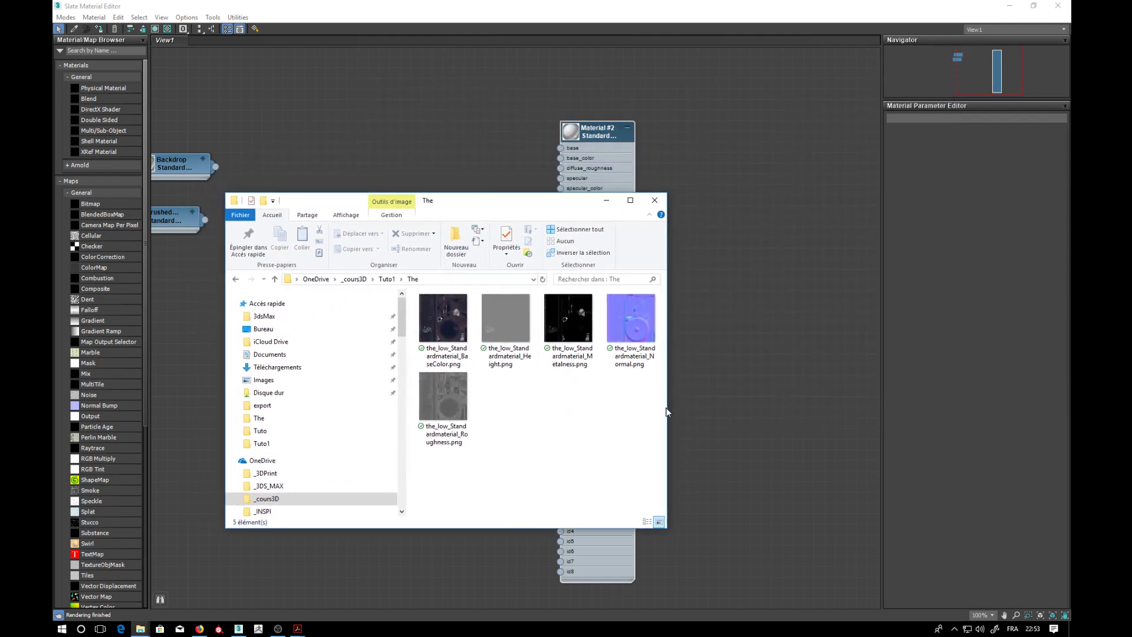
drag(667, 407, 933, 407)
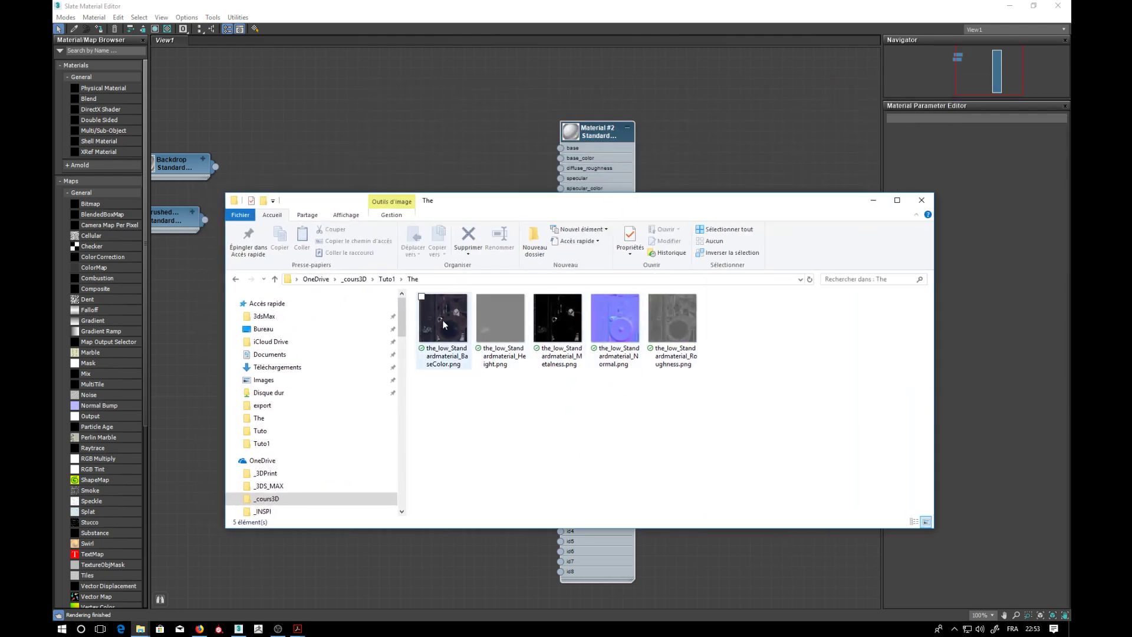
right_click(507, 420)
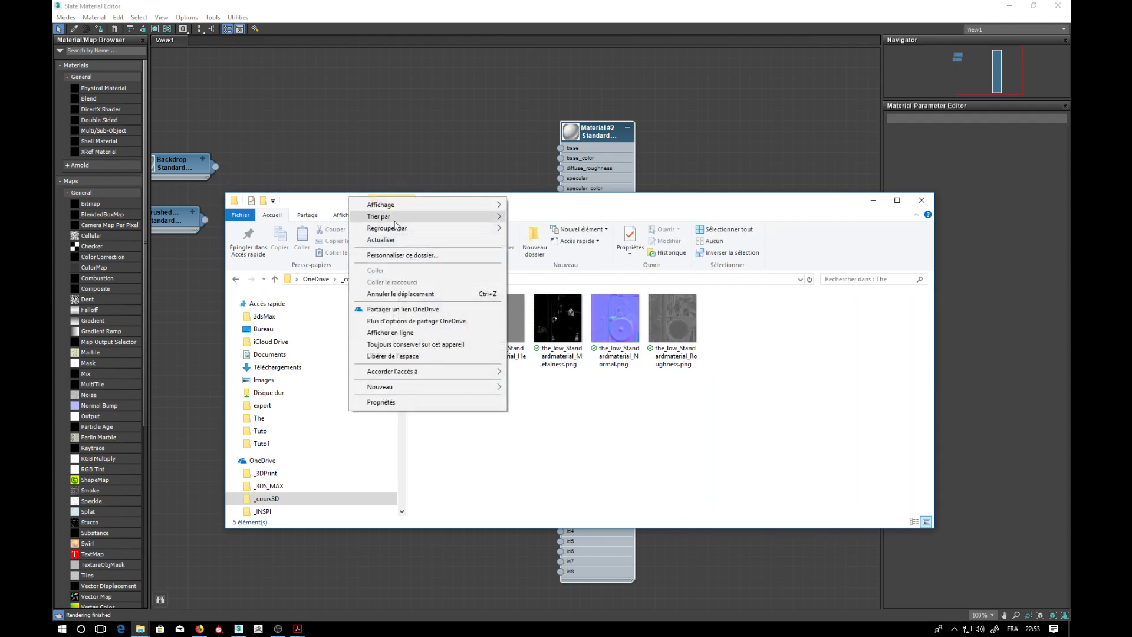
mouse_move(394, 216)
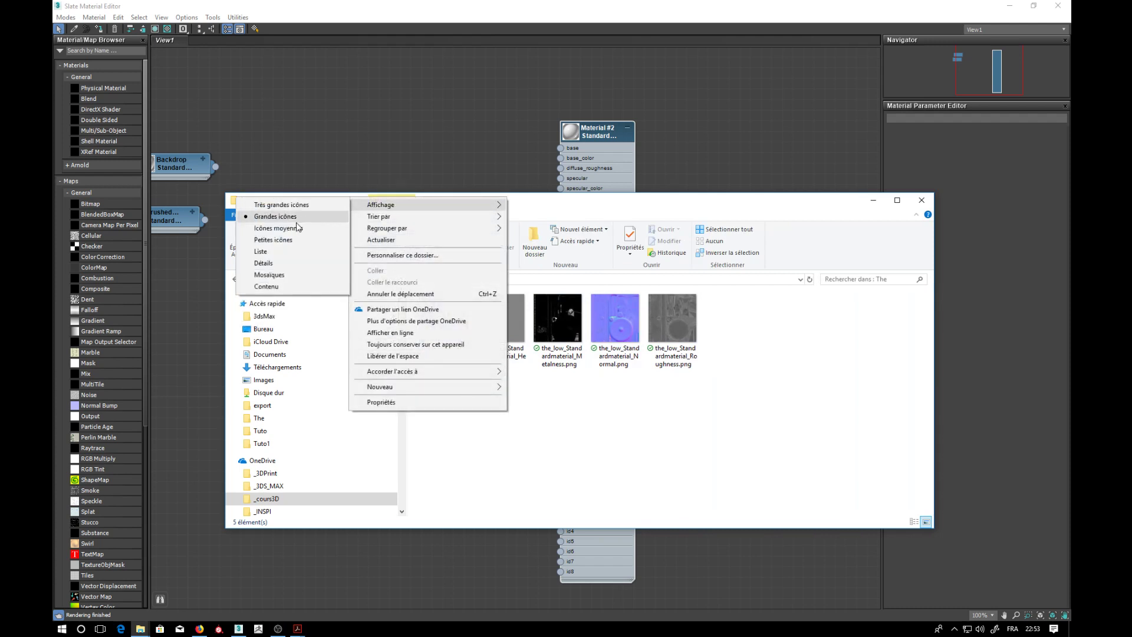
click(274, 254)
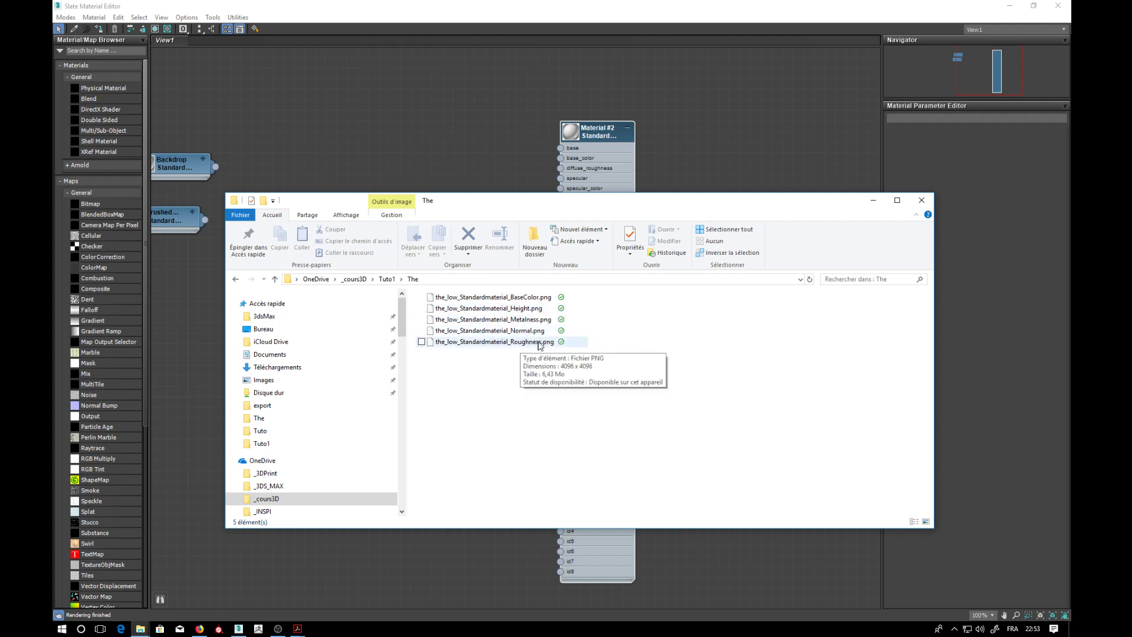
click(514, 312)
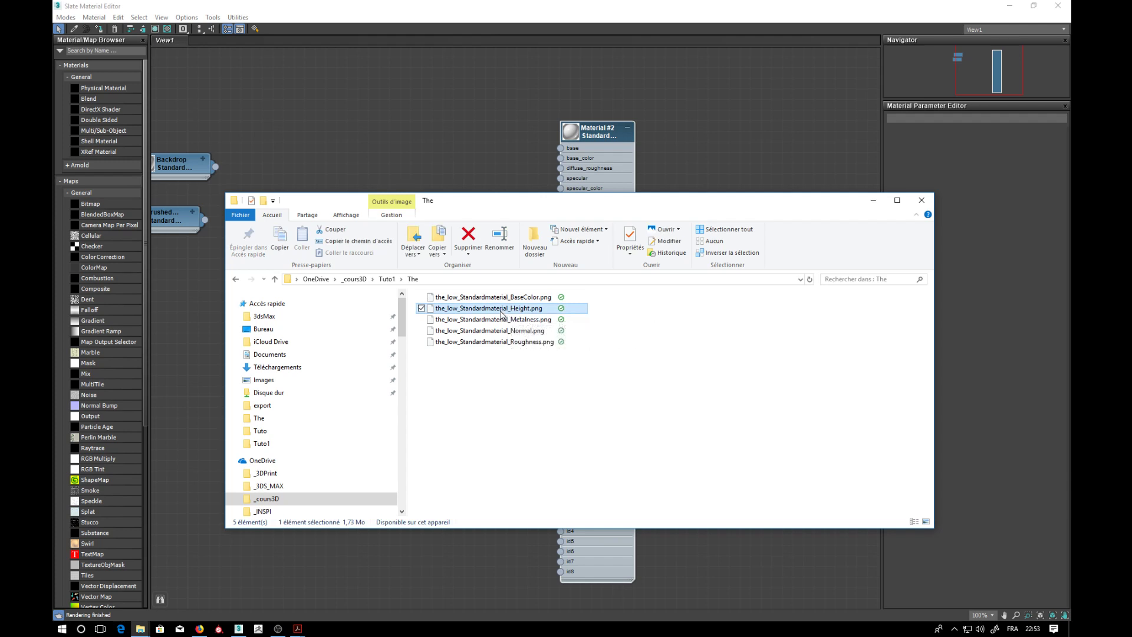
drag(524, 205, 623, 330)
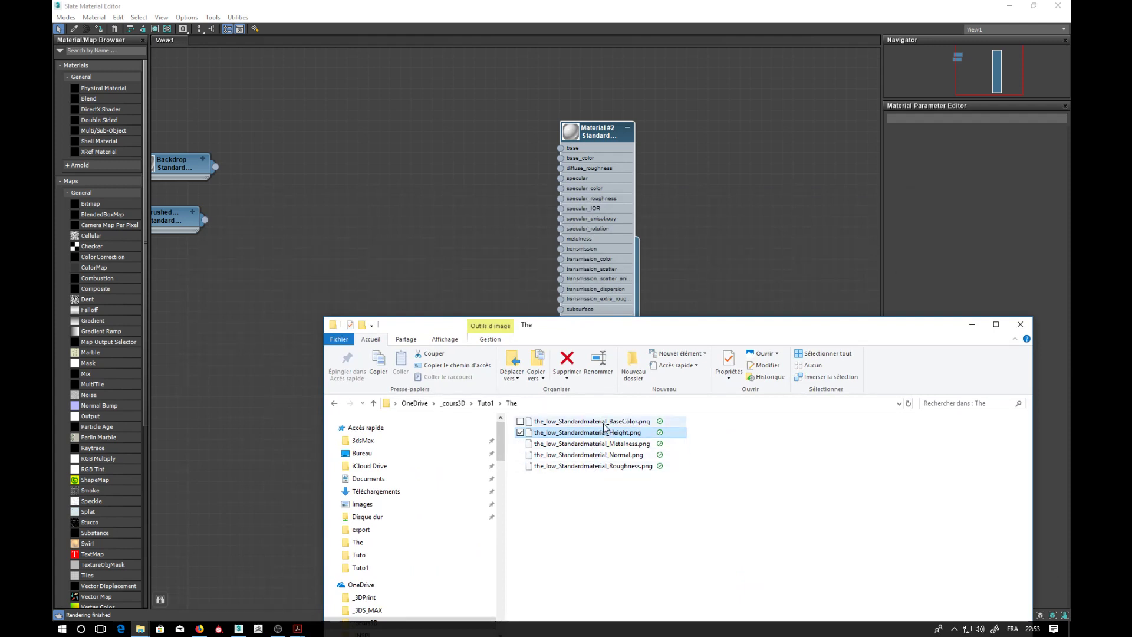
Open the new Standard Surface material's parameters and nudge its node slightly upward.
double_click(596, 136)
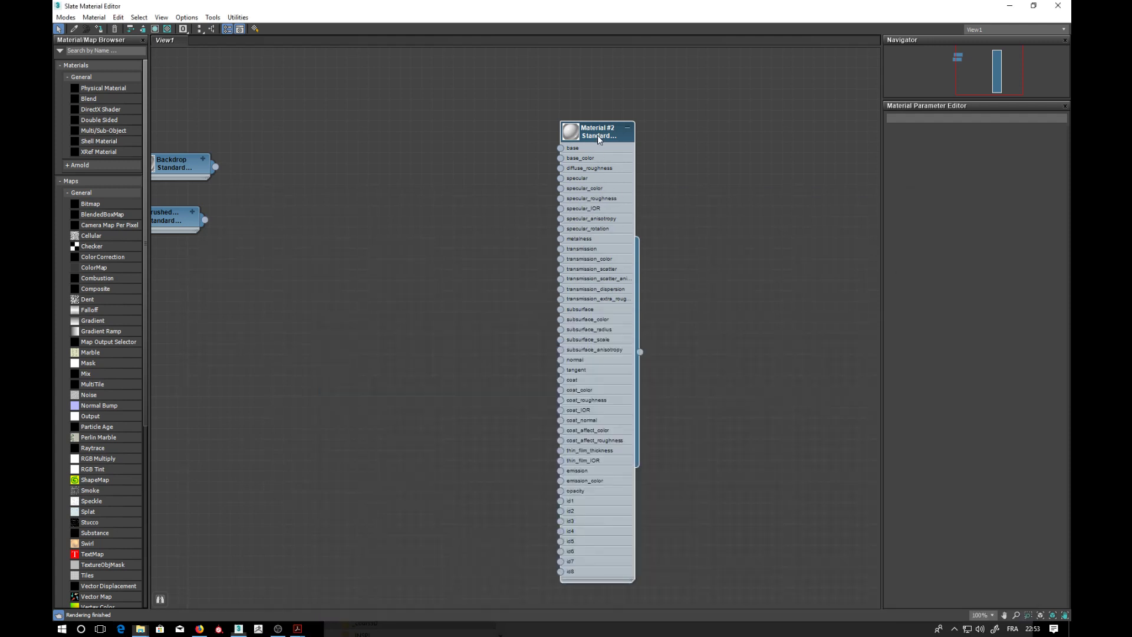
drag(588, 142, 588, 131)
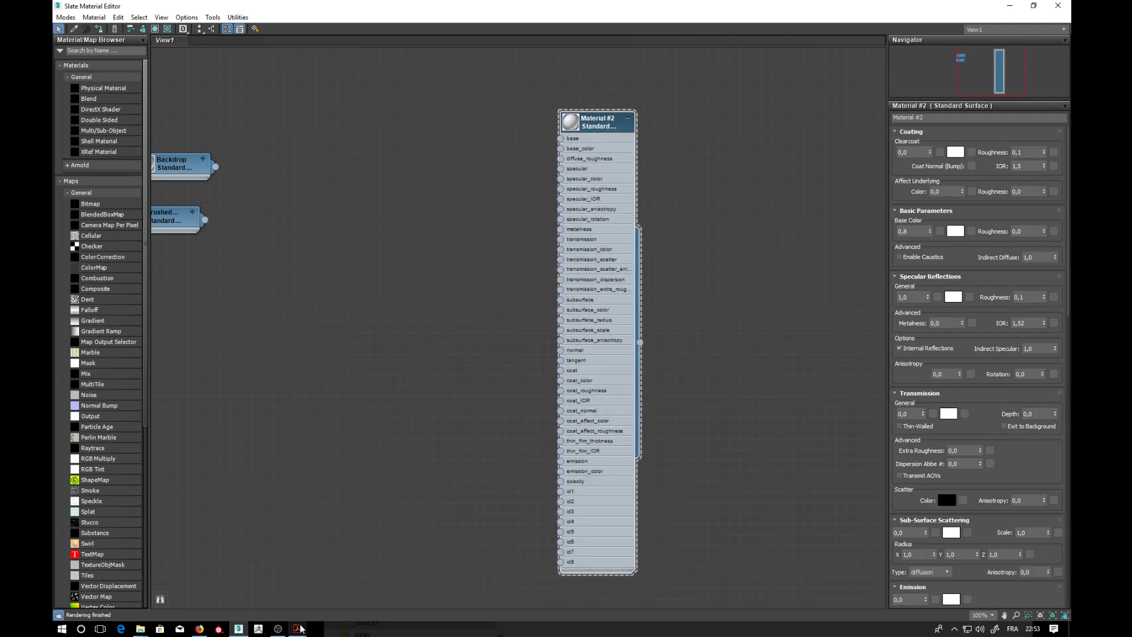
Switch to Import_Arnold.pdf in Adobe Acrobat to consult the gamma override and texture assignments for the Arnold Standard Surface material.
mouse_move(299, 630)
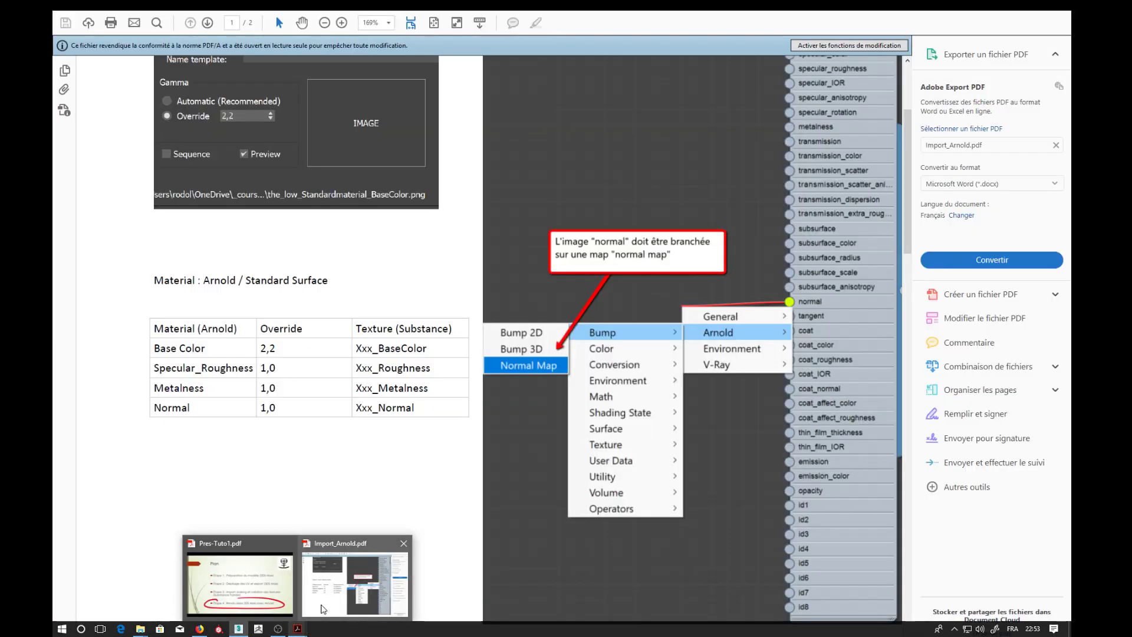
click(323, 609)
scroll(497, 423, up, 3)
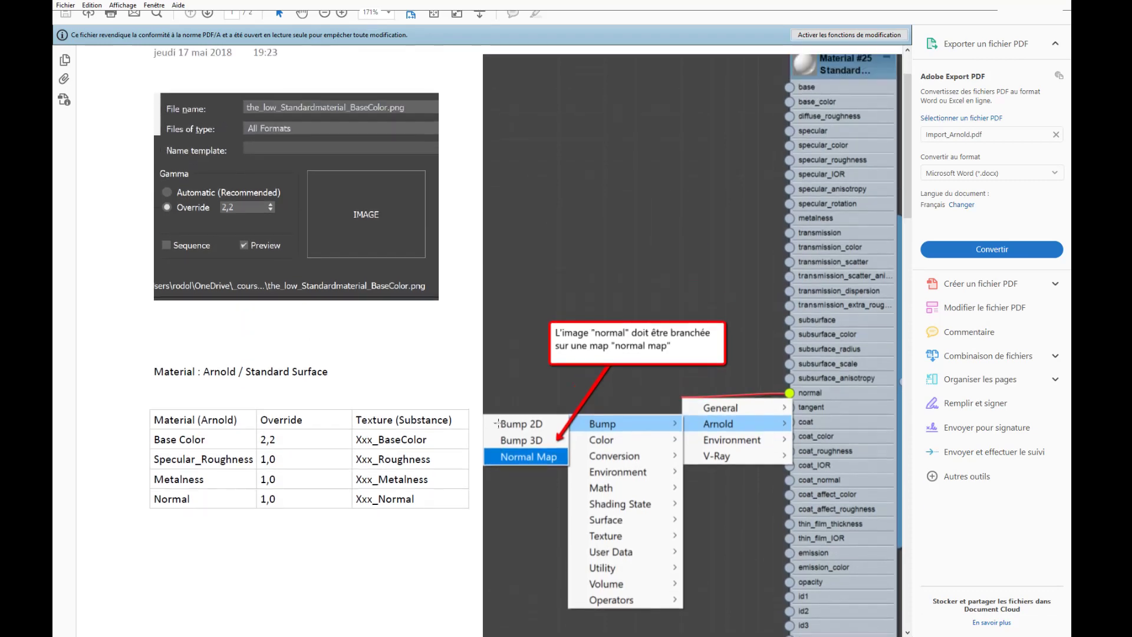
Review the override and texture table and the Normal Map wiring example in the PDF, and return to the Slate Material Editor.
scroll(497, 424, up, 2)
scroll(496, 423, down, 10)
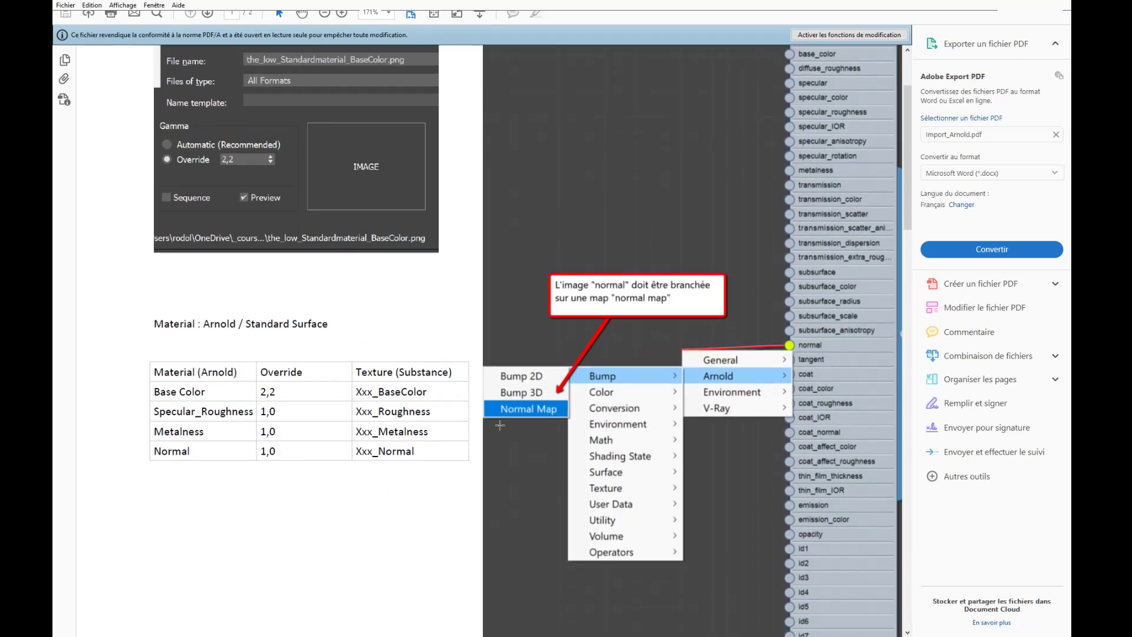
scroll(500, 434, up, 4)
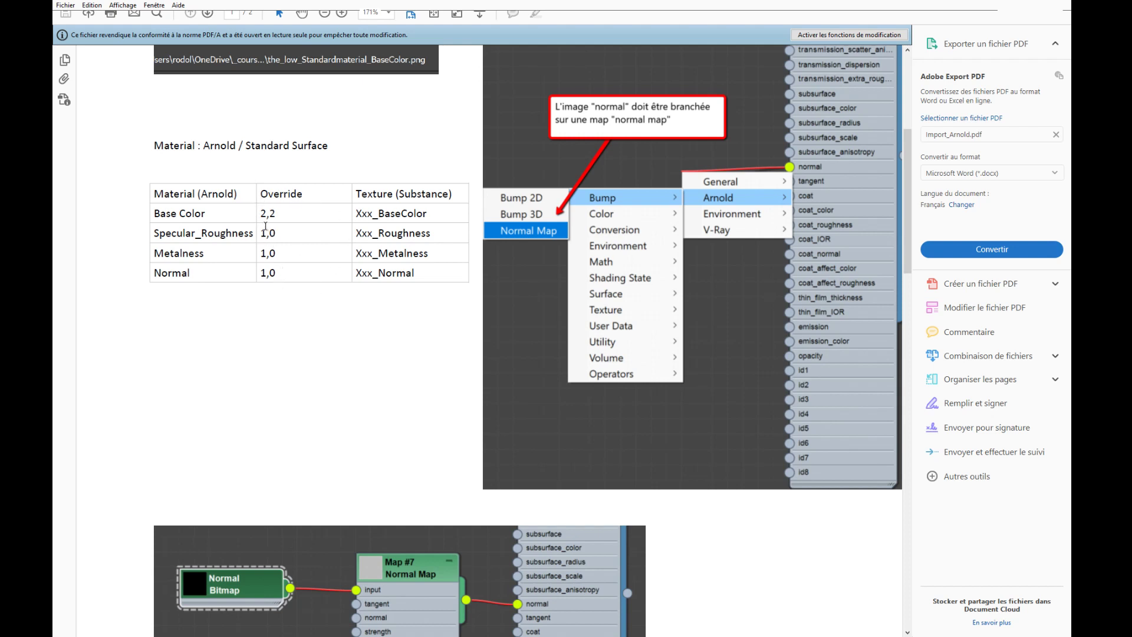
scroll(419, 386, up, 10)
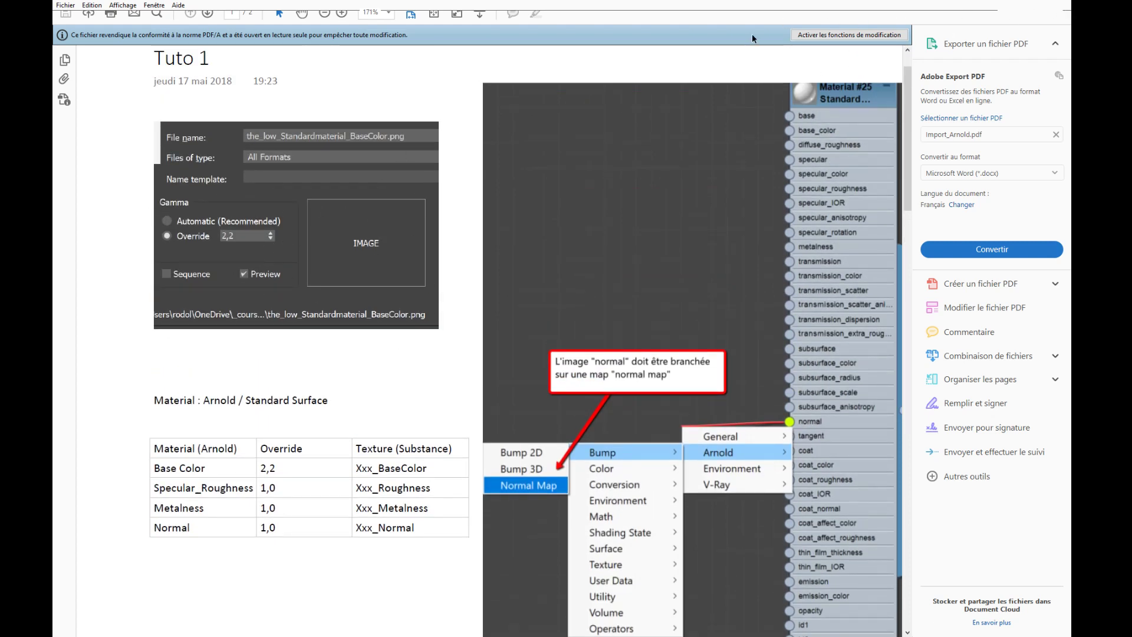
key(alt+Tab)
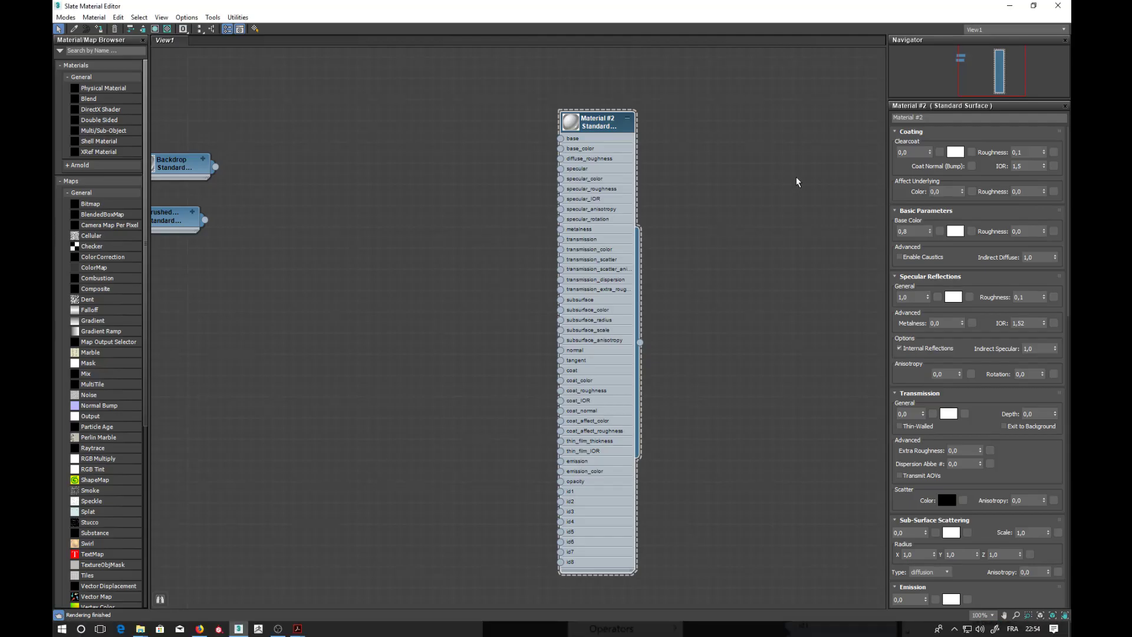
Bring the_low_Standardmaterial_BaseColor.png from the "The" folder window into the node view as a bitmap and connect it to base_color.
mouse_move(141, 628)
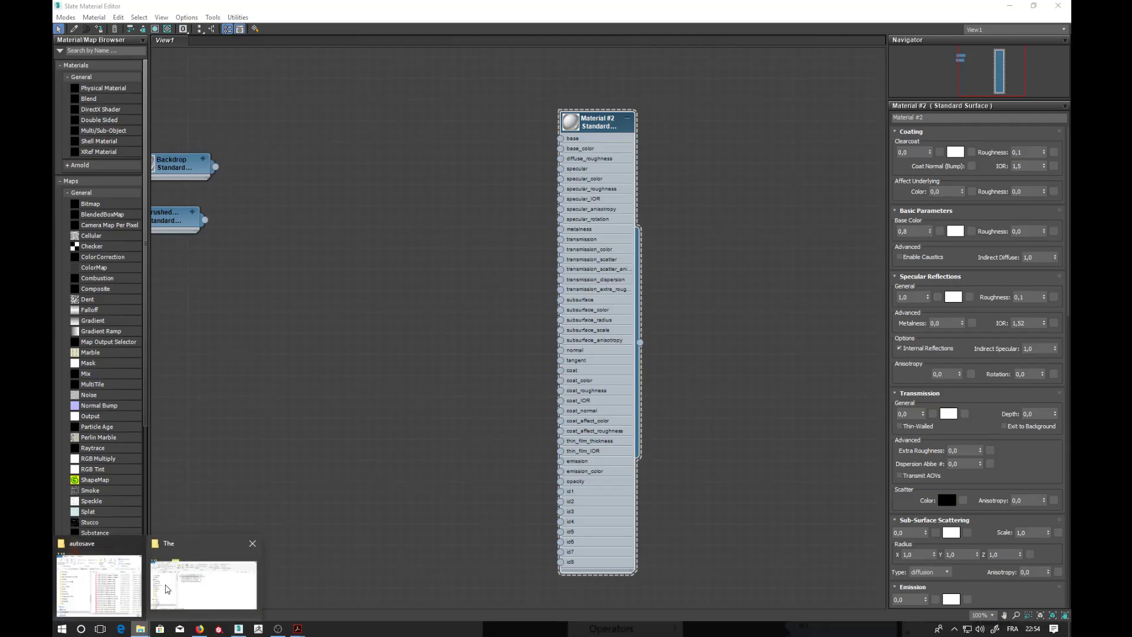
click(187, 569)
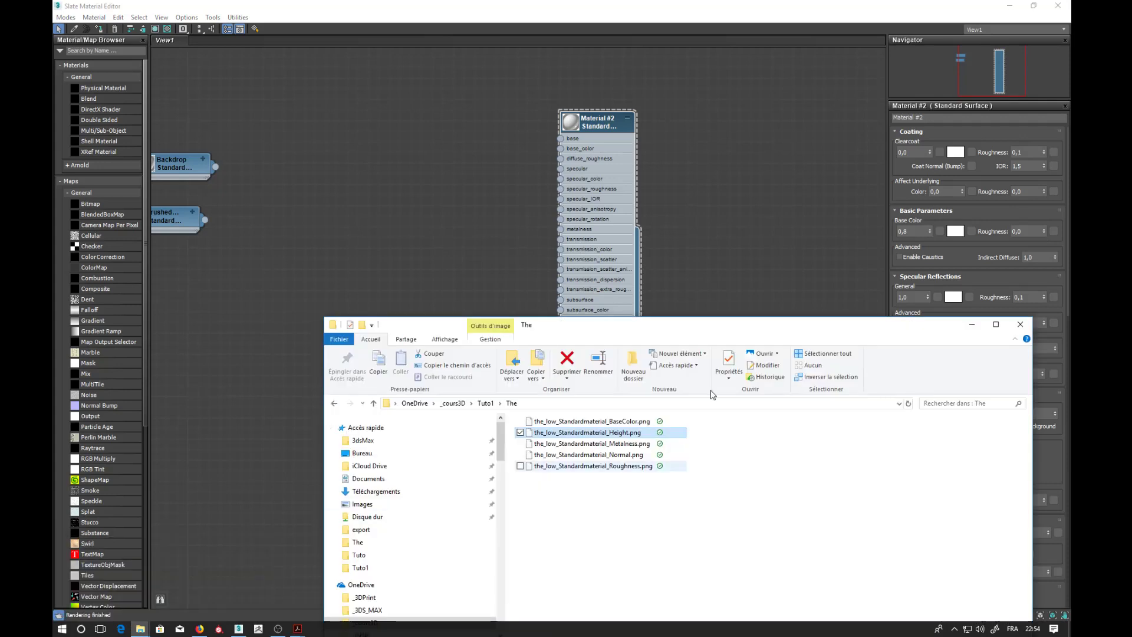
click(581, 421)
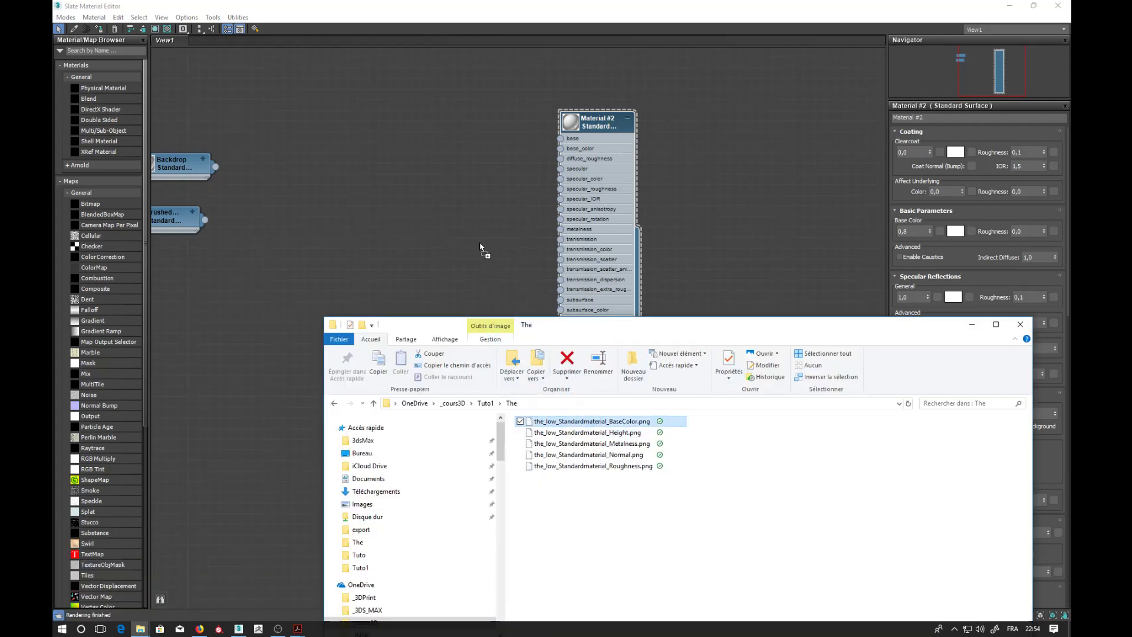
drag(584, 422, 433, 165)
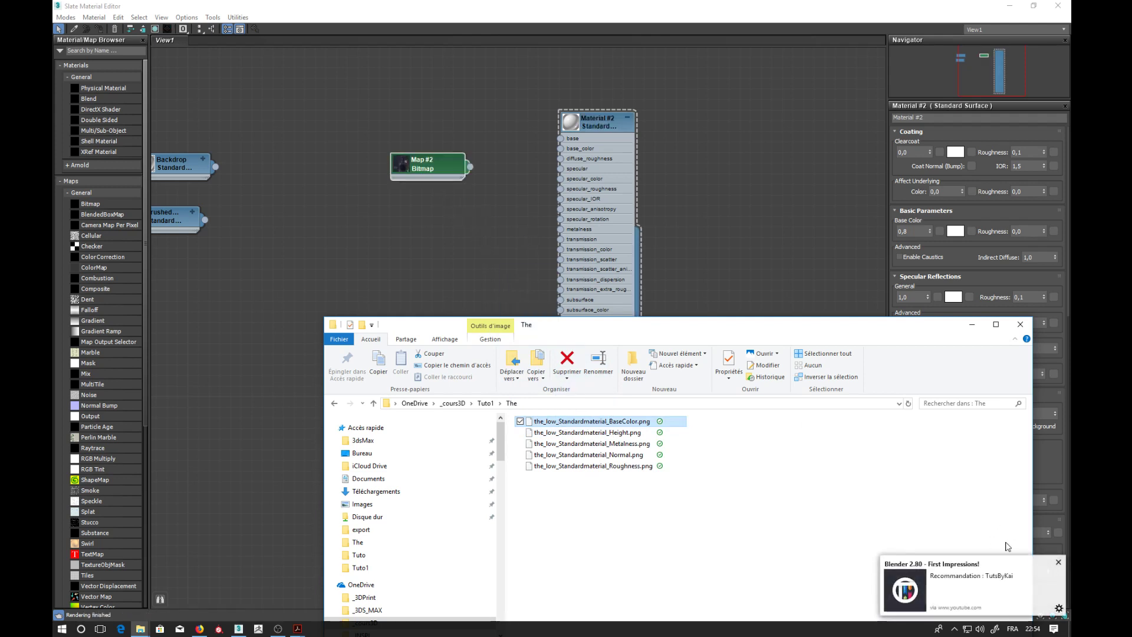
click(1059, 563)
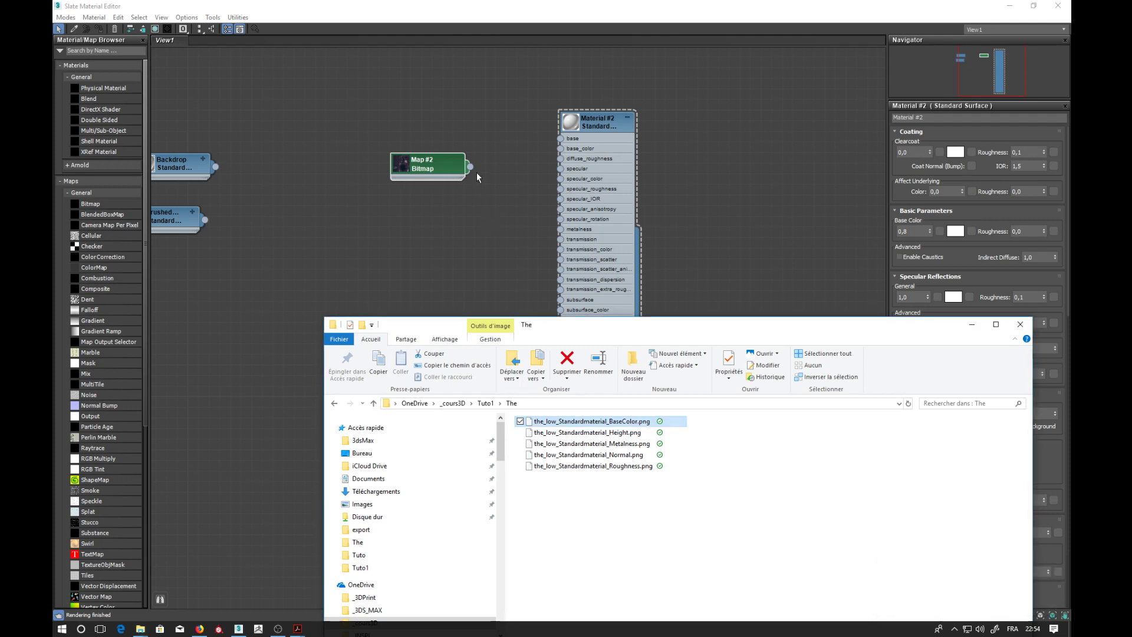
drag(469, 167, 560, 152)
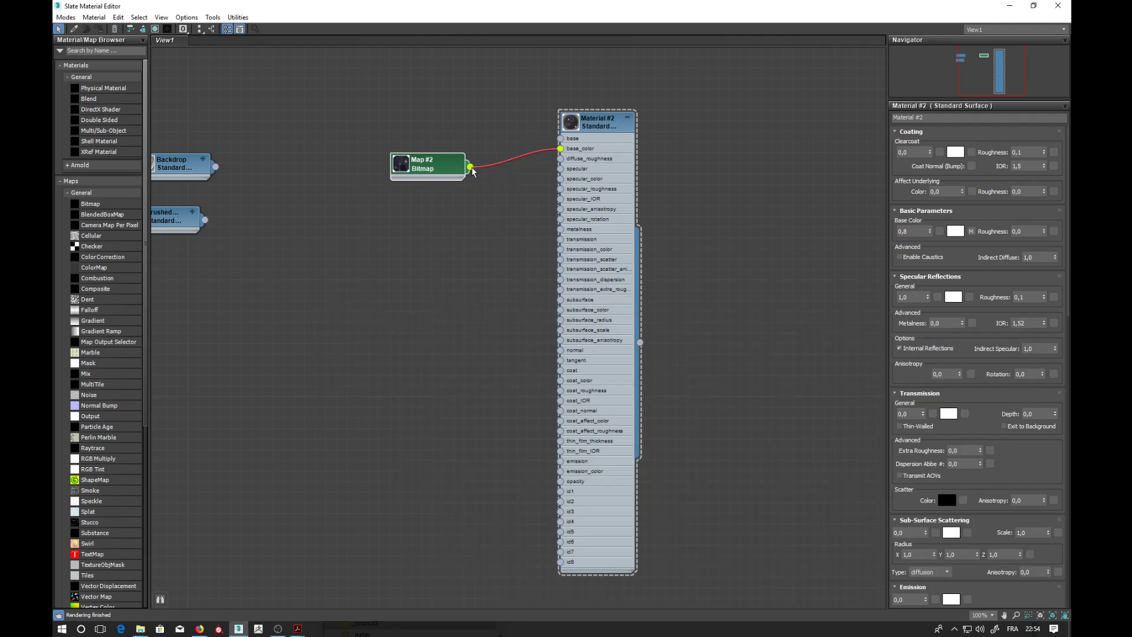
Delete the bitmap node connected to the material's base_color input.
drag(471, 167, 491, 142)
click(479, 141)
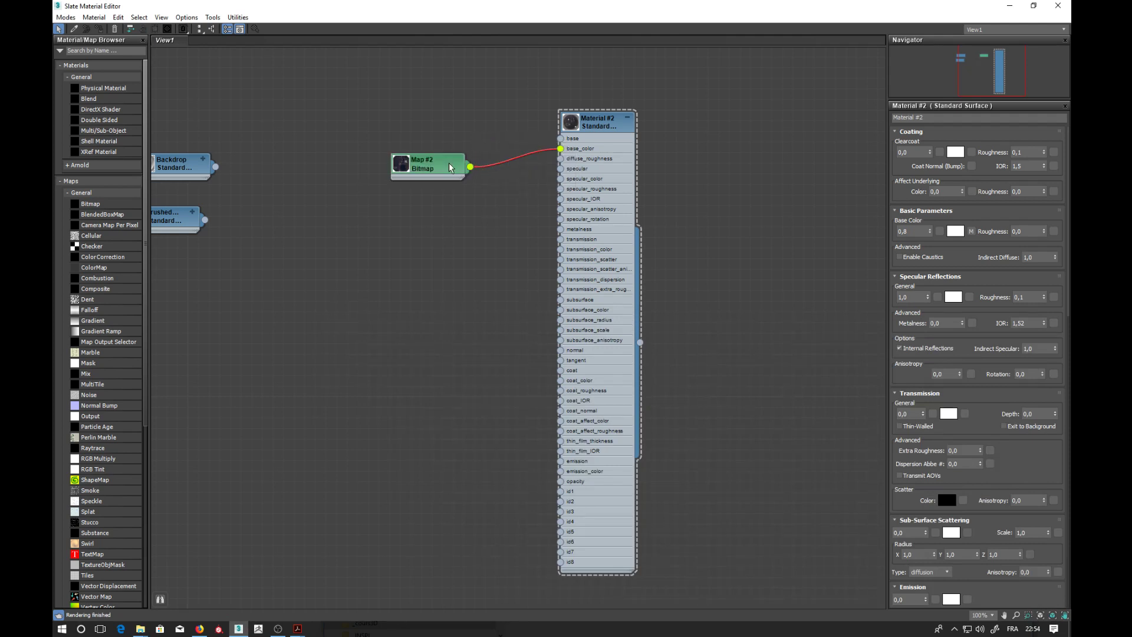
click(456, 168)
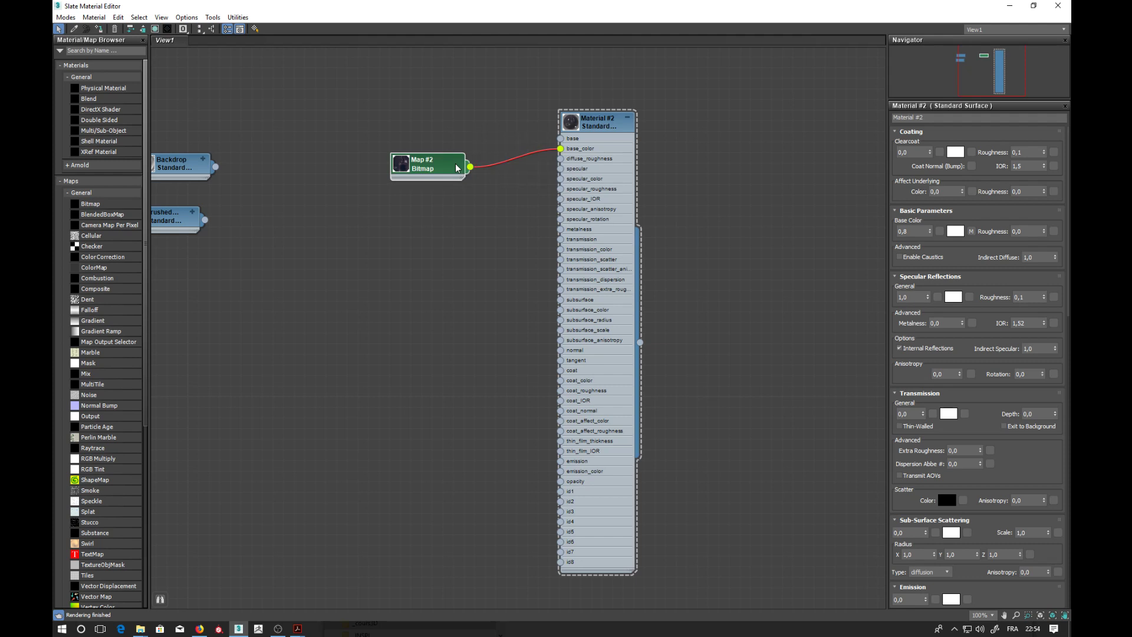
key(Delete)
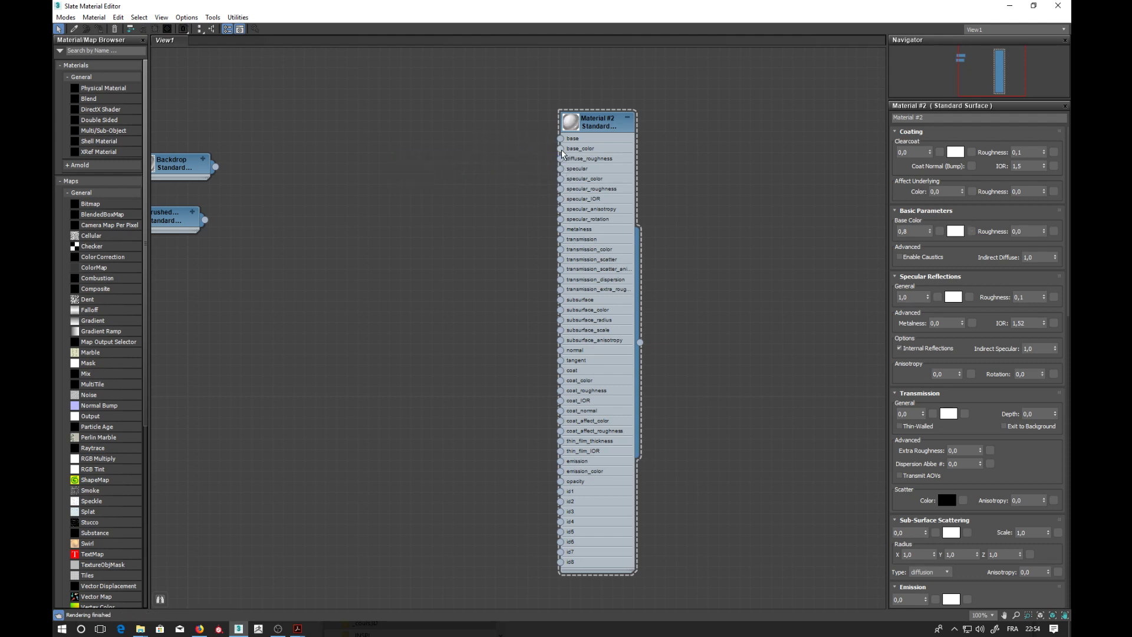
Create a General Bitmap map from the base_color input and browse to the OneDrive _cours3D\Tuto1\The folder for its image.
drag(561, 149, 439, 163)
click(561, 148)
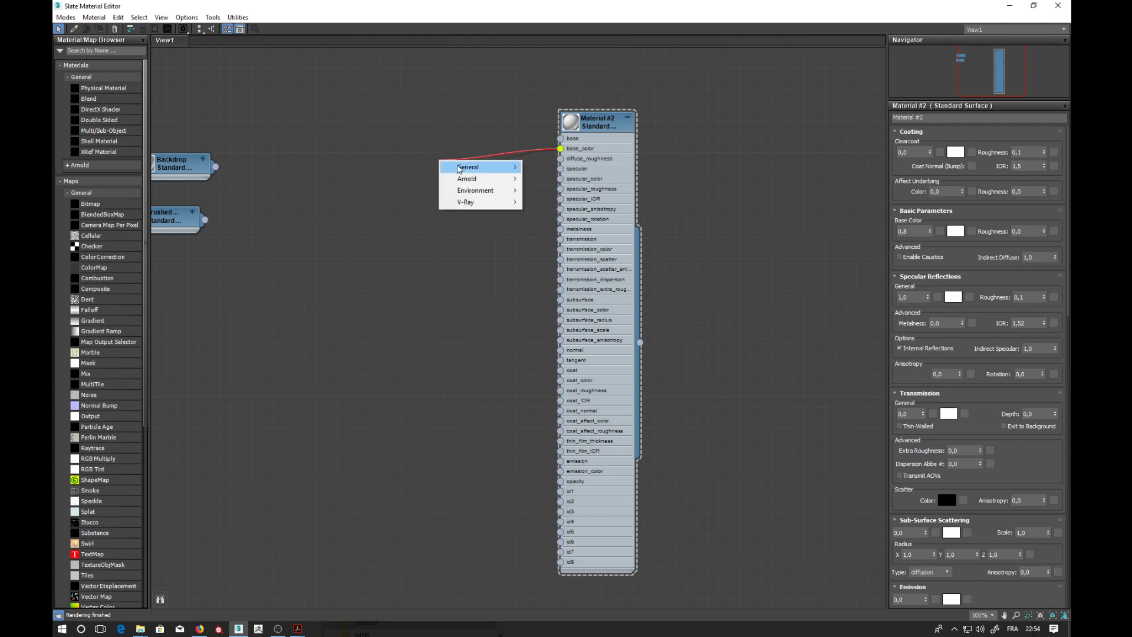
mouse_move(463, 170)
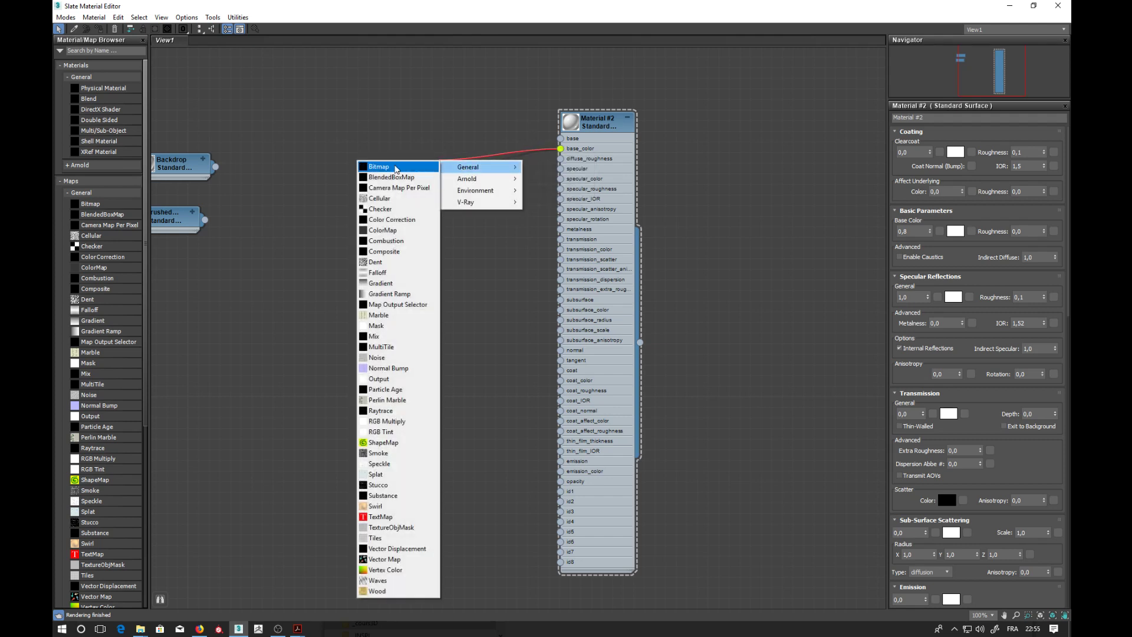
click(395, 168)
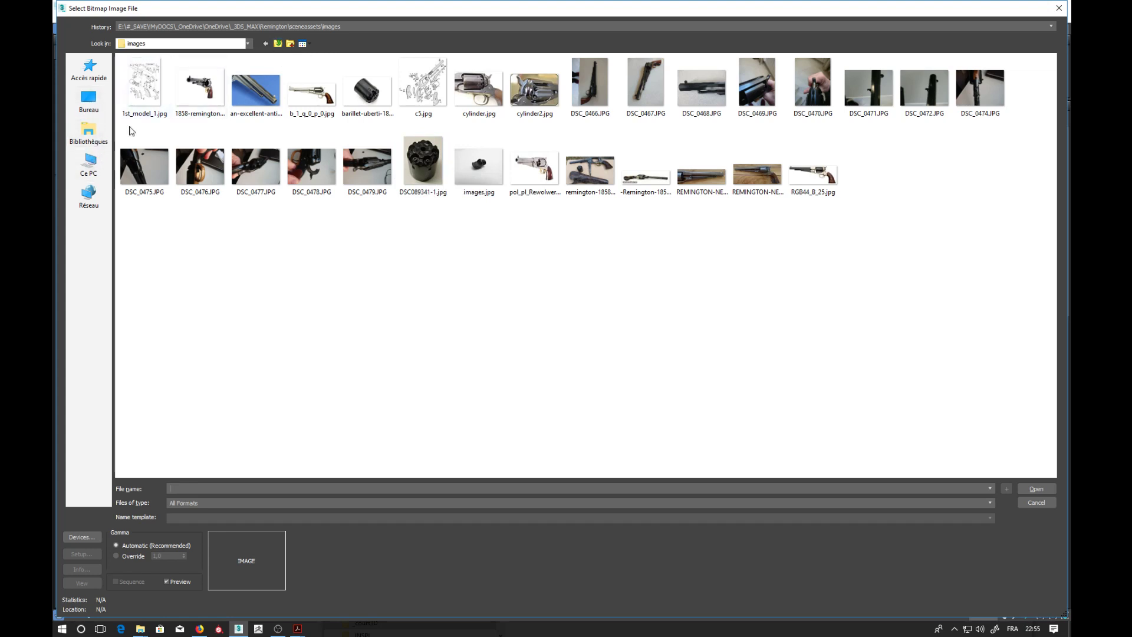
click(249, 44)
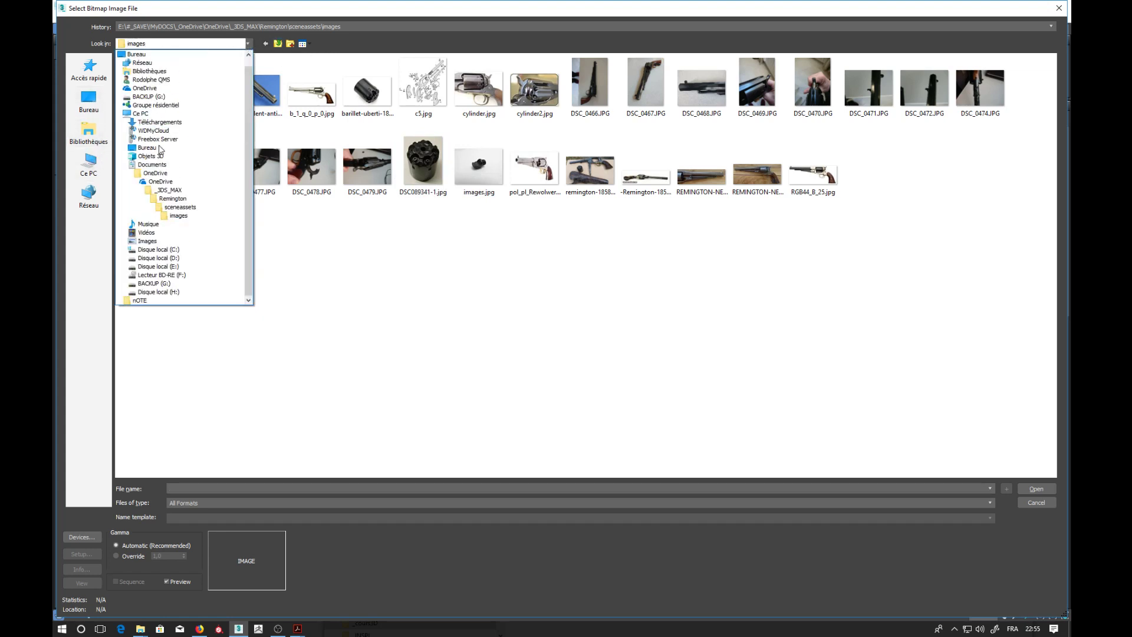
click(161, 182)
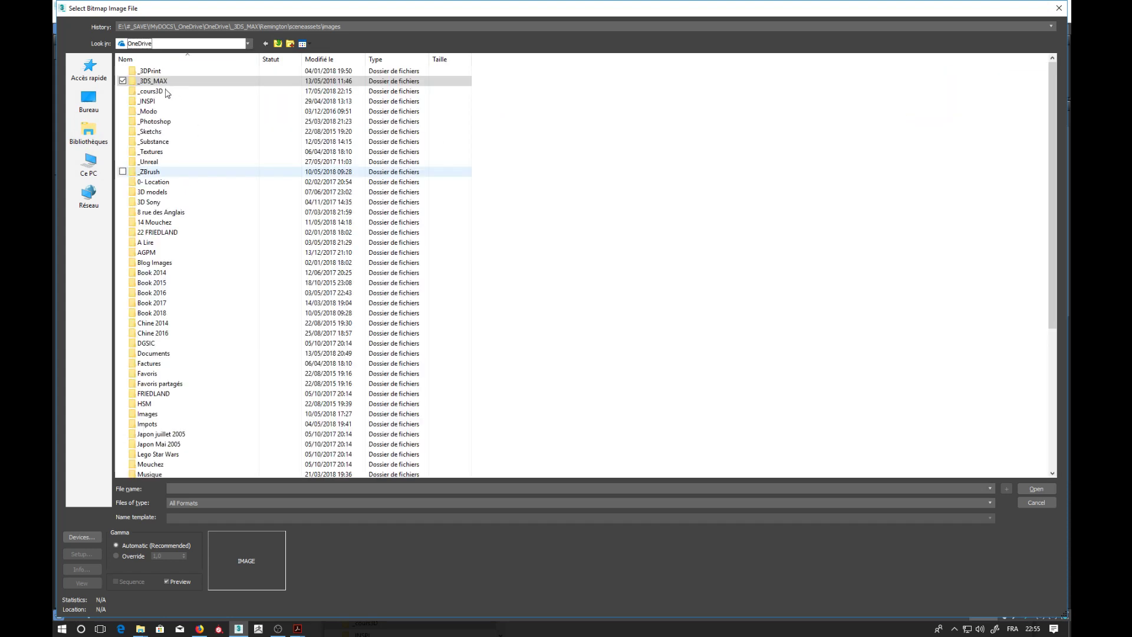
double_click(163, 94)
double_click(160, 91)
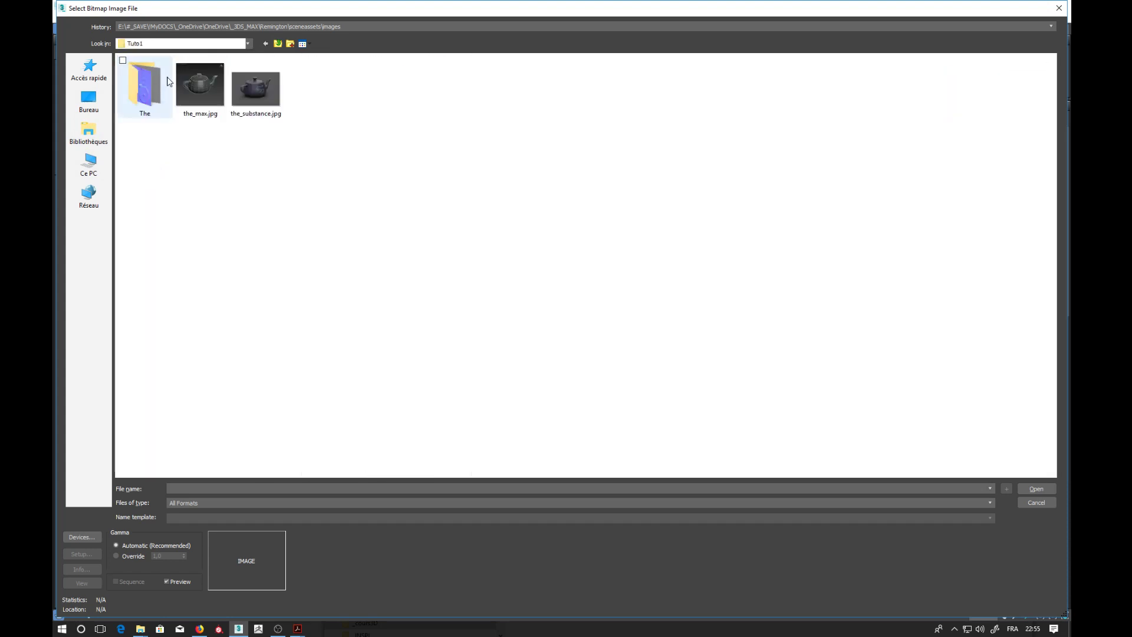
double_click(158, 82)
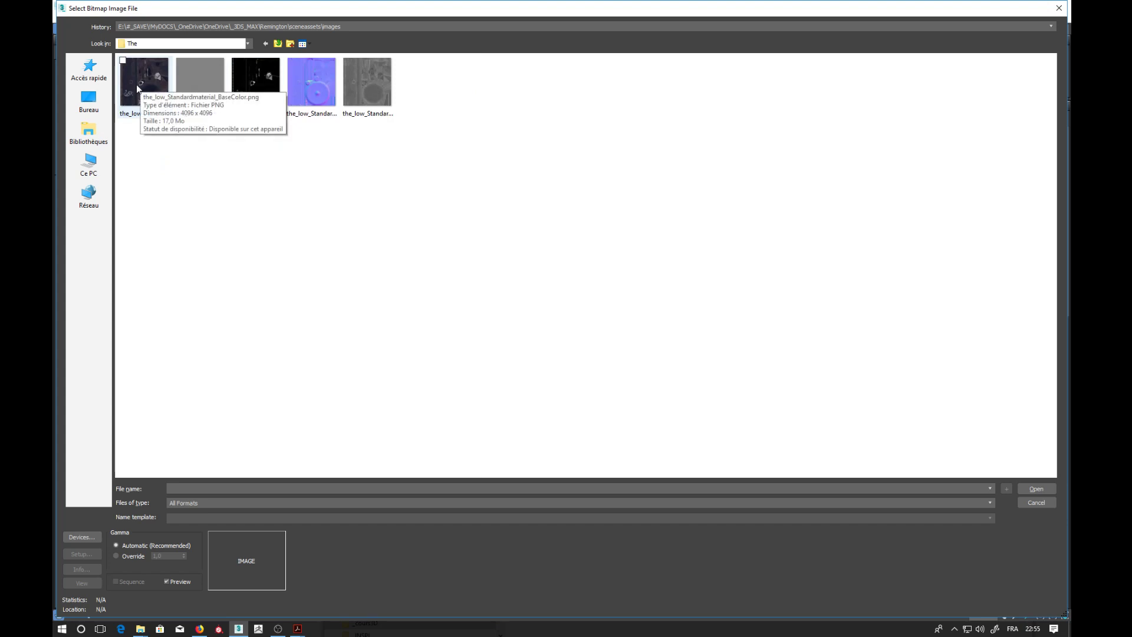
Load the_low_Standardmaterial_BaseColor.png with the PDF's gamma override of 2,2 and place its bitmap node beside the material.
click(136, 83)
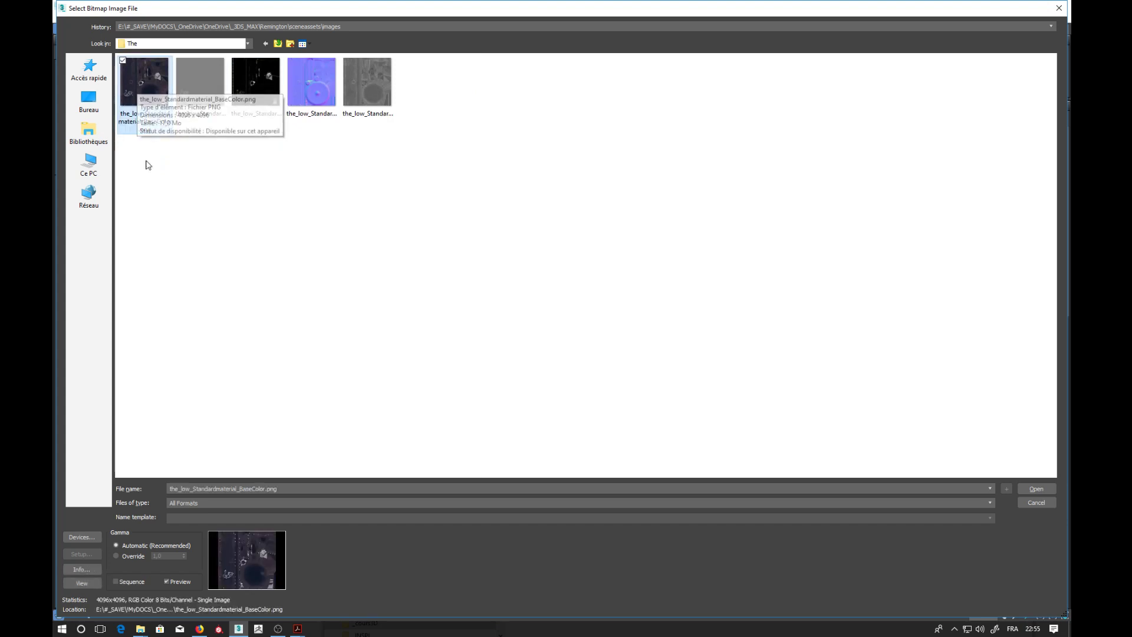
click(117, 556)
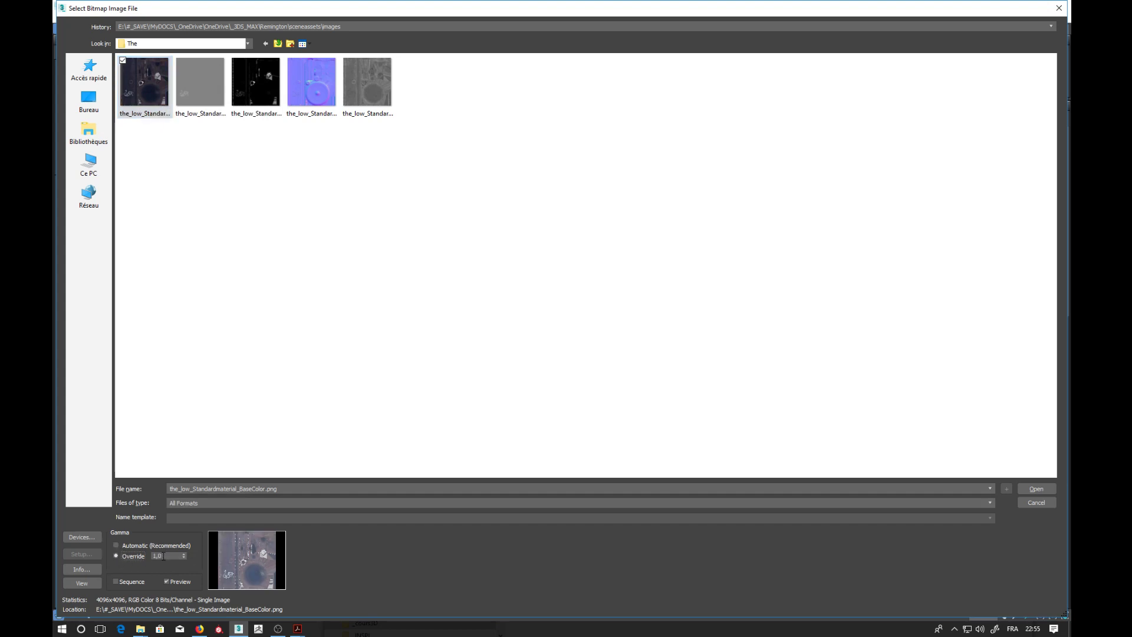
double_click(158, 556)
click(1037, 489)
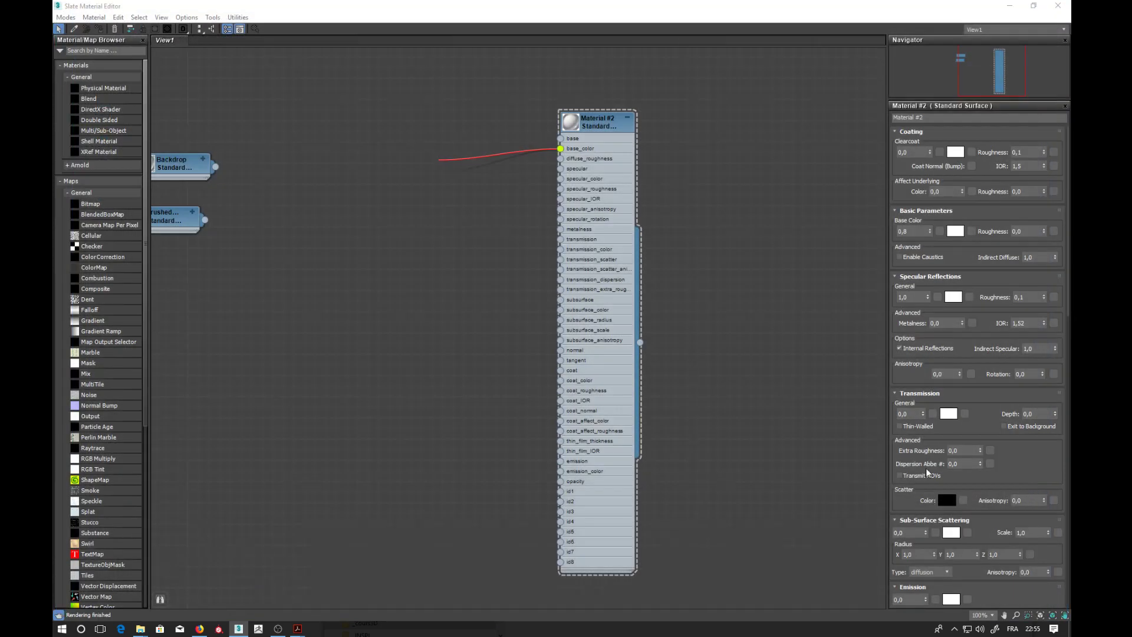
drag(443, 171, 422, 160)
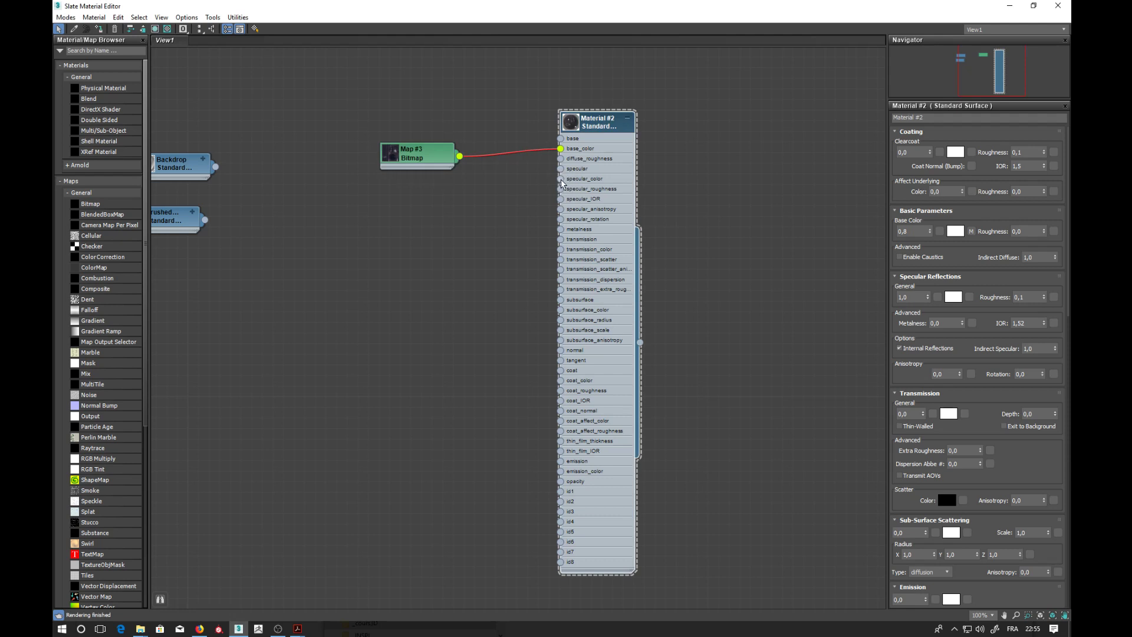
Add a bitmap to specular_roughness using the_low_Standardmaterial_Roughness.png with gamma override 1,0, and place its node below the base color bitmap.
drag(563, 191, 465, 222)
mouse_move(493, 227)
click(413, 206)
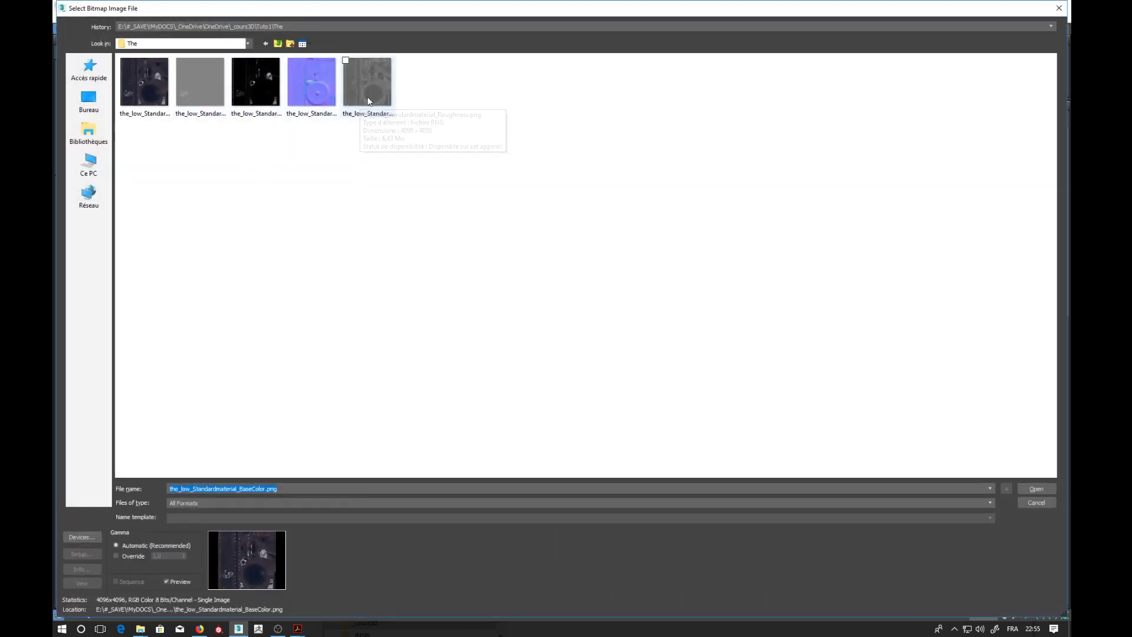
click(377, 96)
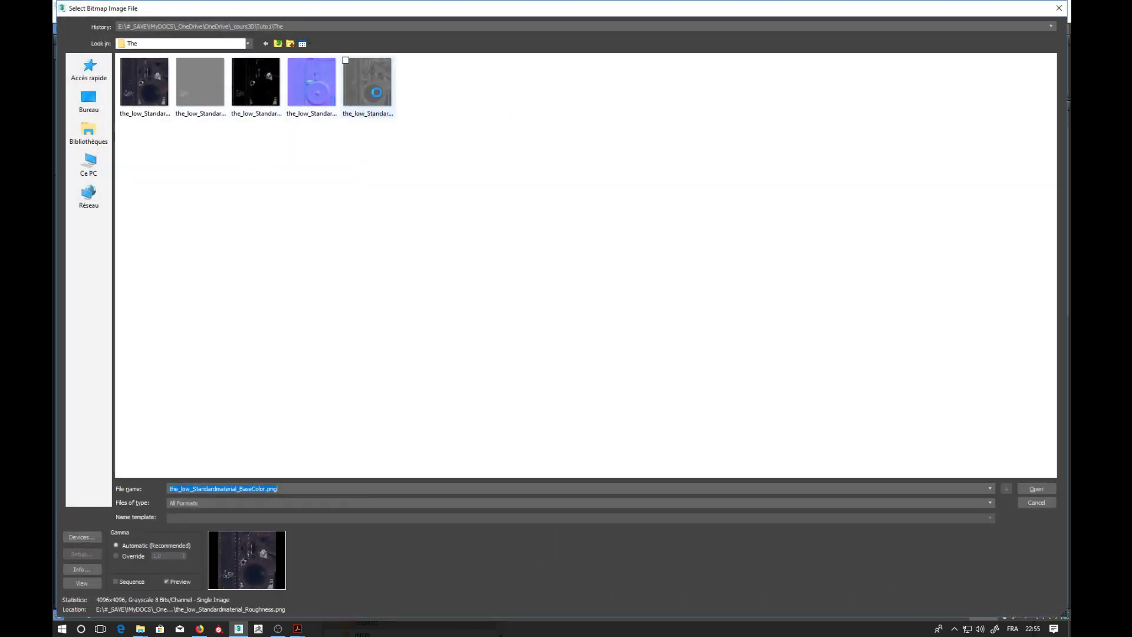
click(123, 556)
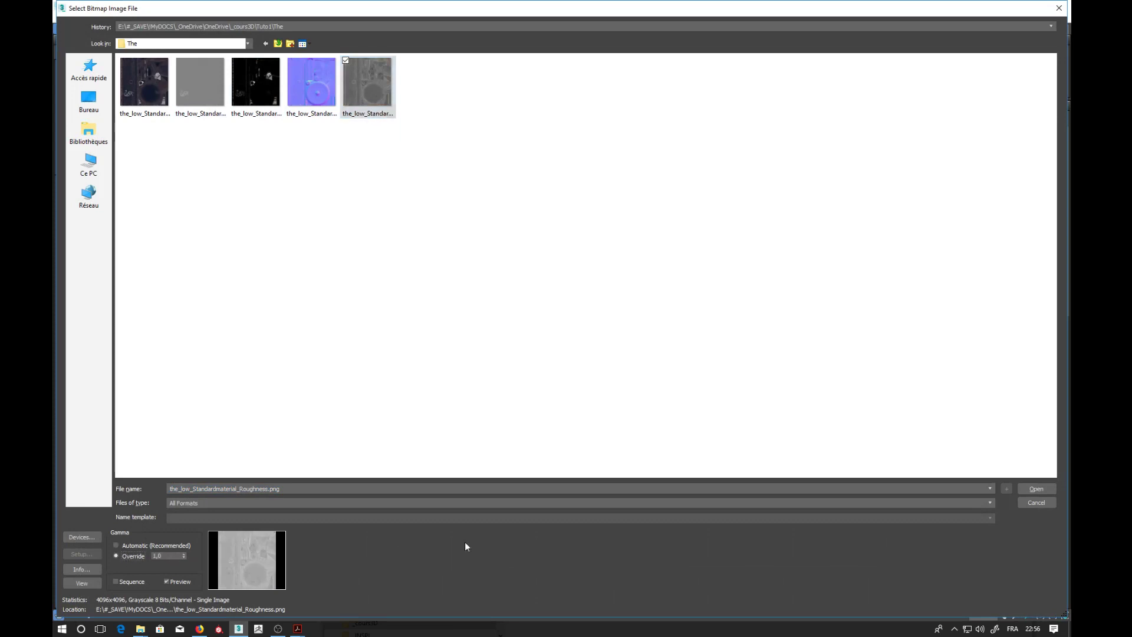
click(1037, 488)
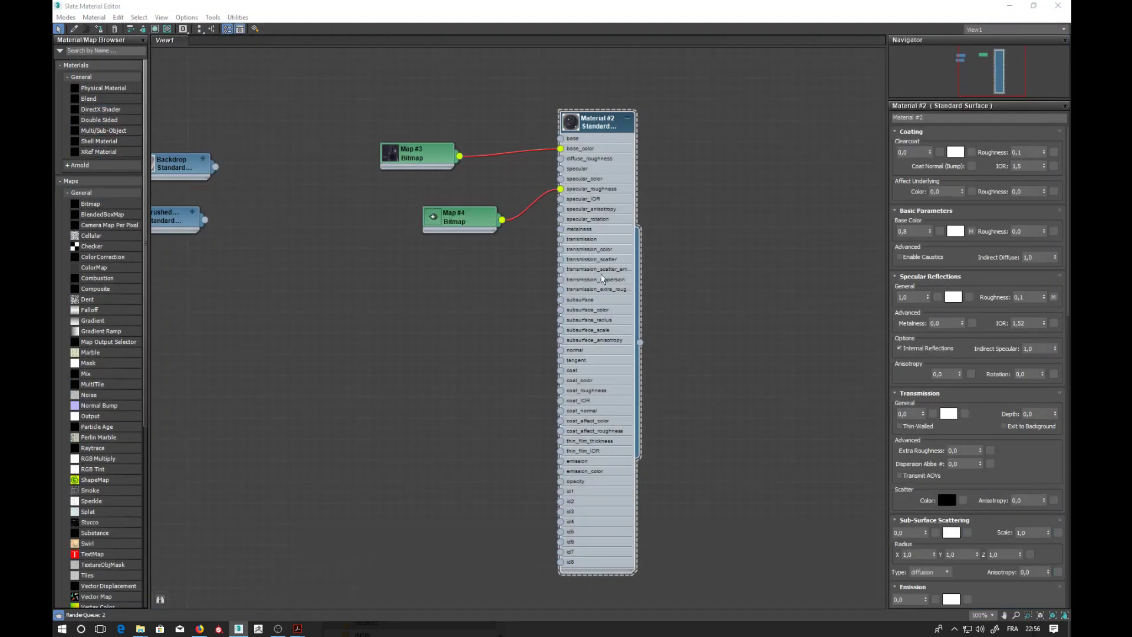
drag(479, 222, 446, 222)
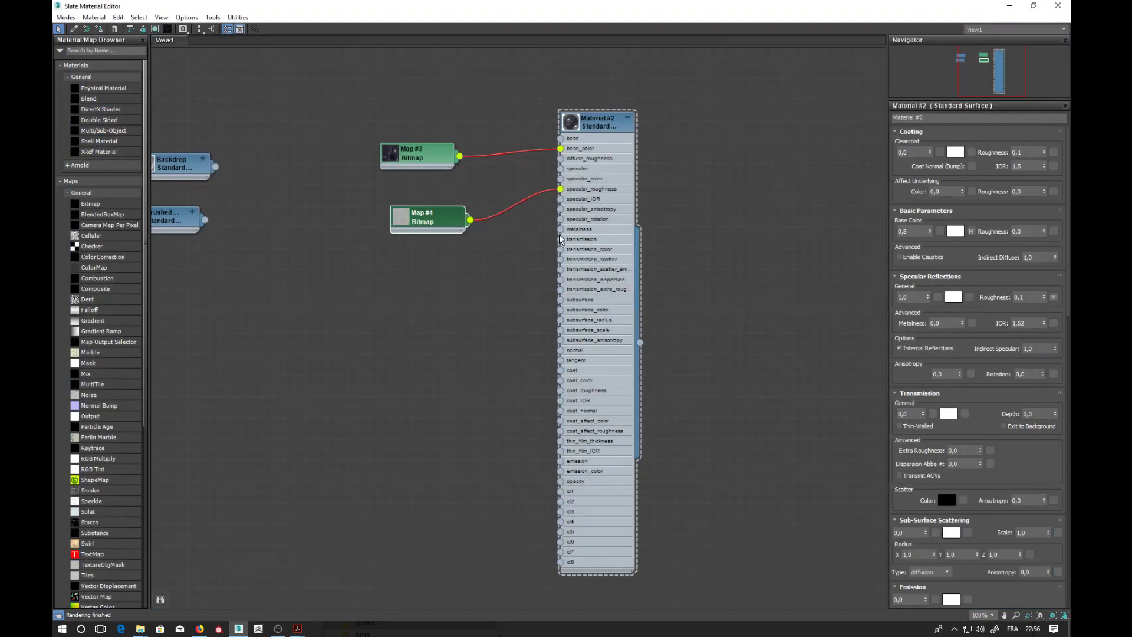
Add a bitmap to metalness using the_low_Standardmaterial_Metalness.png with gamma override 1,0, and align its node below the roughness bitmap.
drag(560, 228, 470, 275)
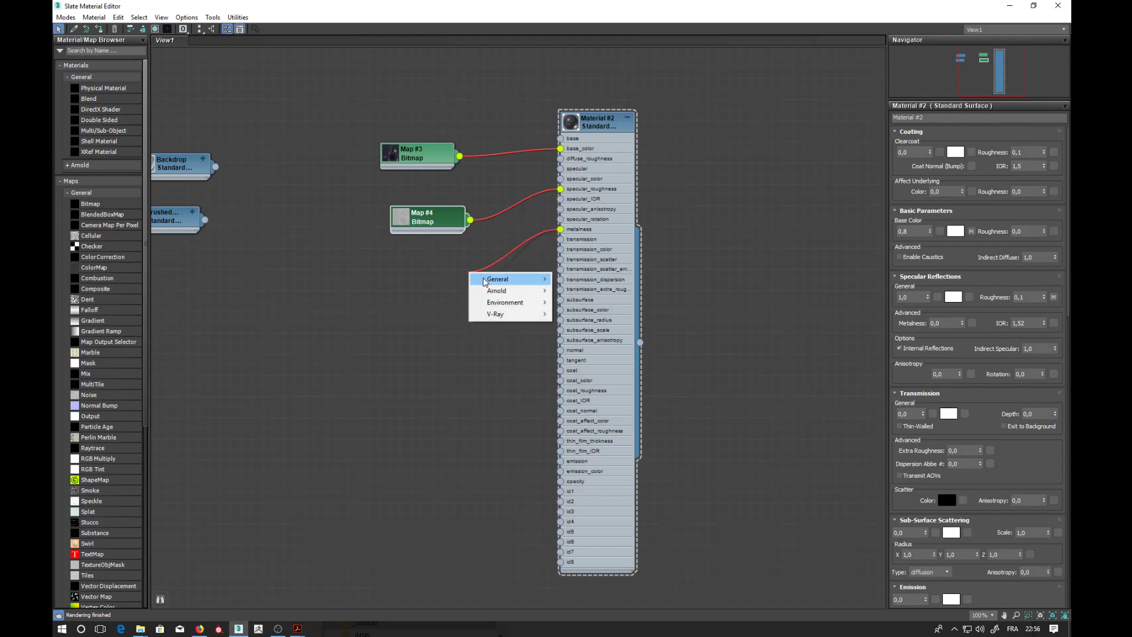
mouse_move(485, 279)
click(420, 207)
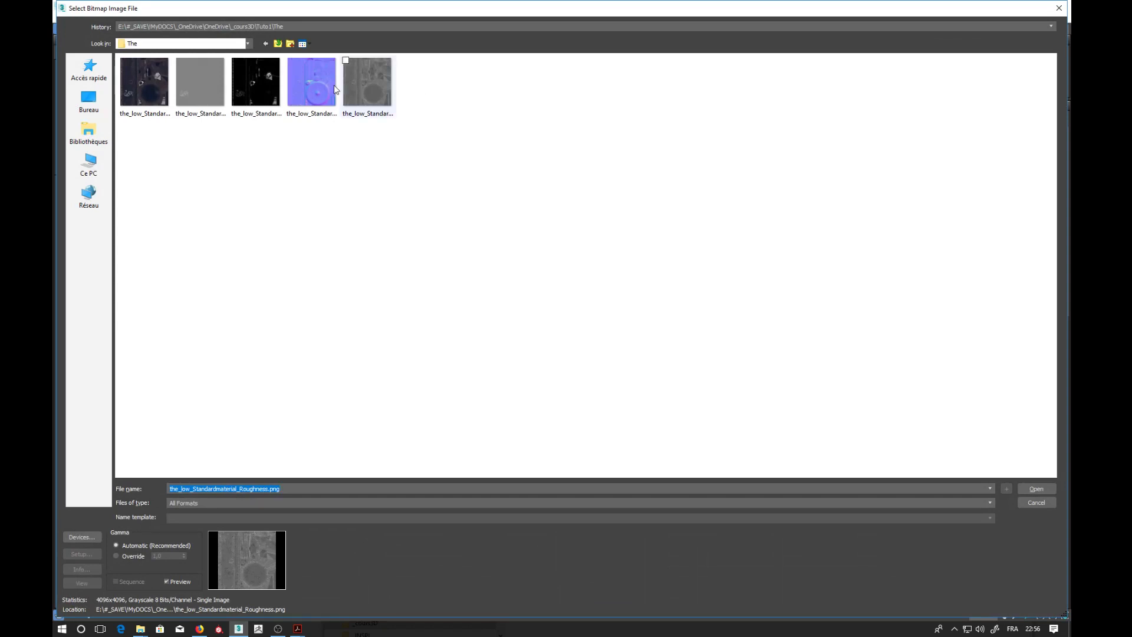
click(247, 90)
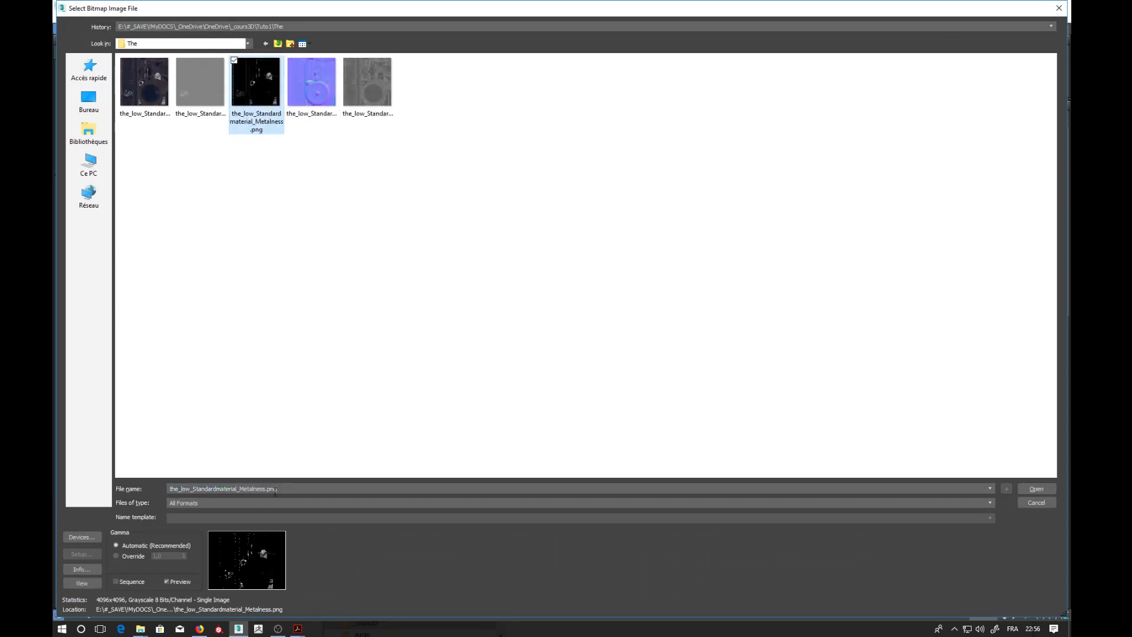
click(130, 555)
click(132, 546)
click(134, 557)
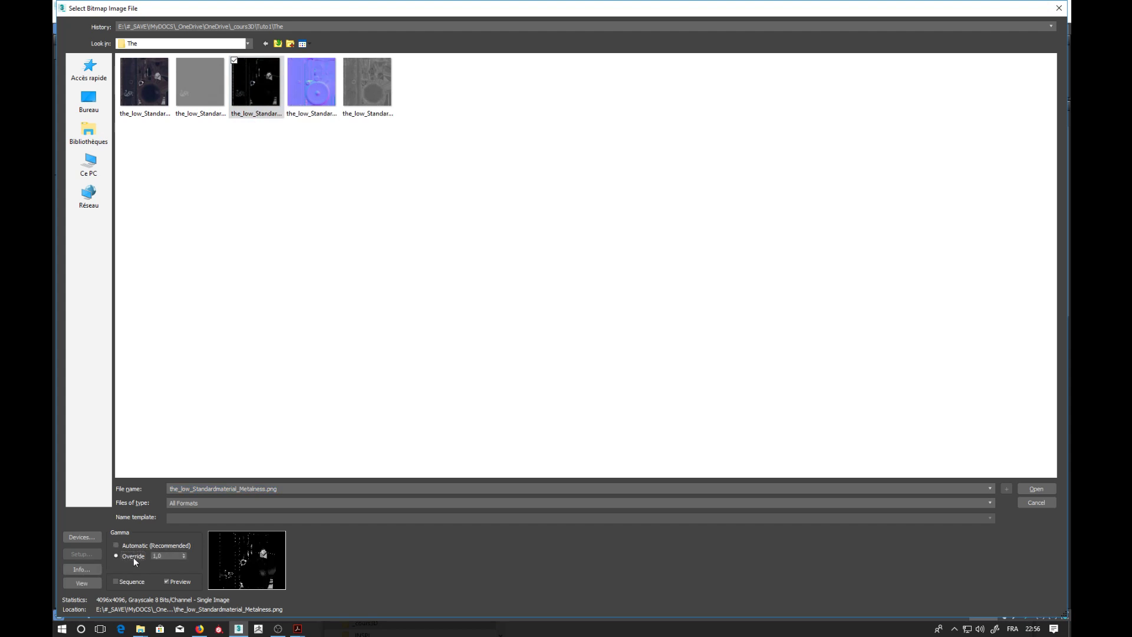
click(136, 547)
click(131, 556)
click(1035, 488)
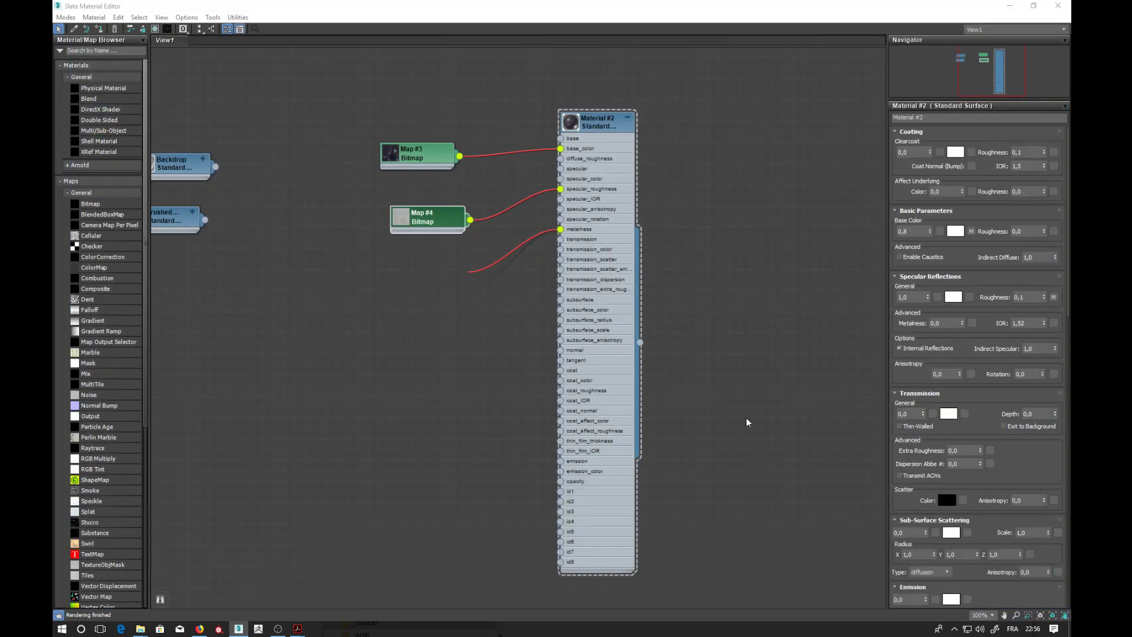
drag(439, 273, 395, 272)
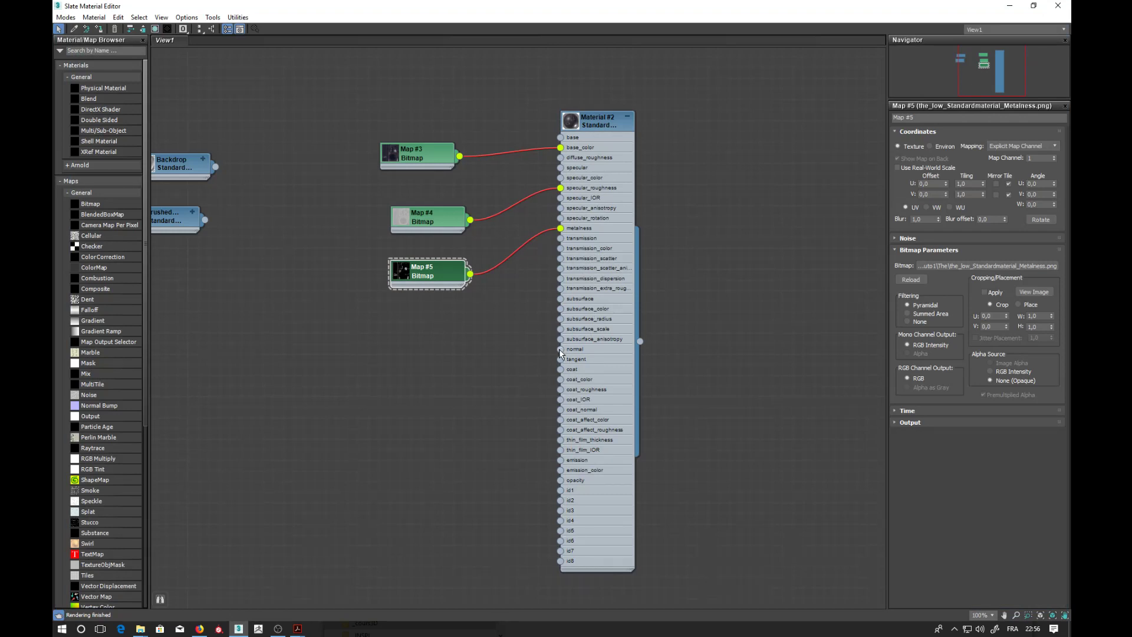
Add an Arnold Normal Map to the material's normal input and place its node below the metalness bitmap.
drag(560, 350, 485, 356)
mouse_move(501, 364)
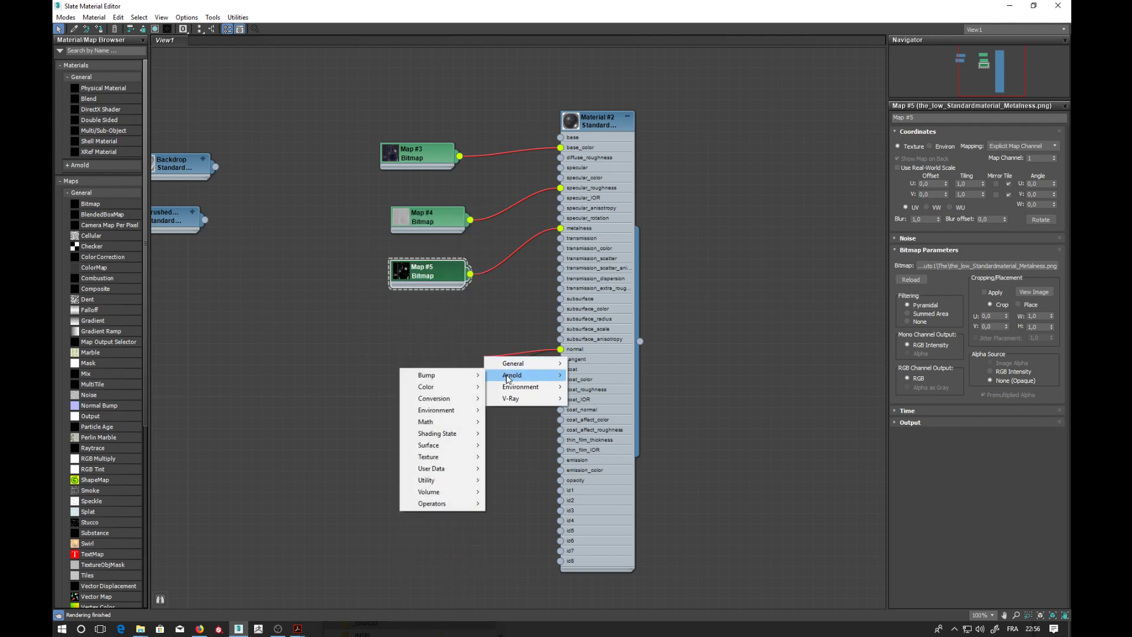
mouse_move(455, 383)
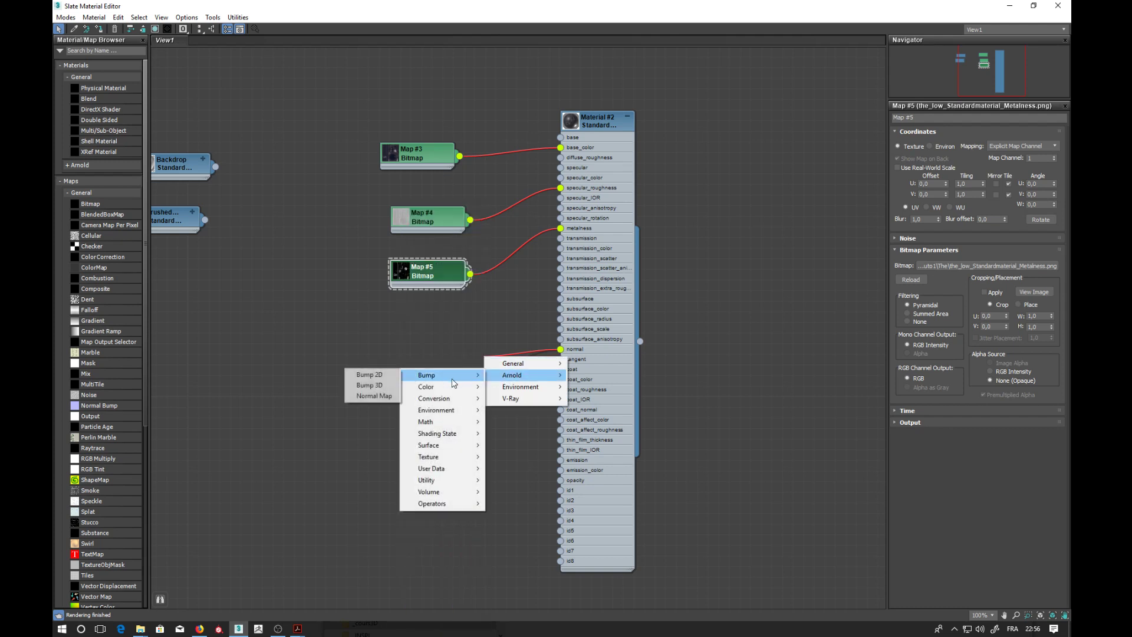
click(372, 396)
Add a bitmap to the Normal Map's input using the_low_Standardmaterial_Normal.png with gamma override 1,0.
drag(496, 360, 324, 373)
mouse_move(348, 384)
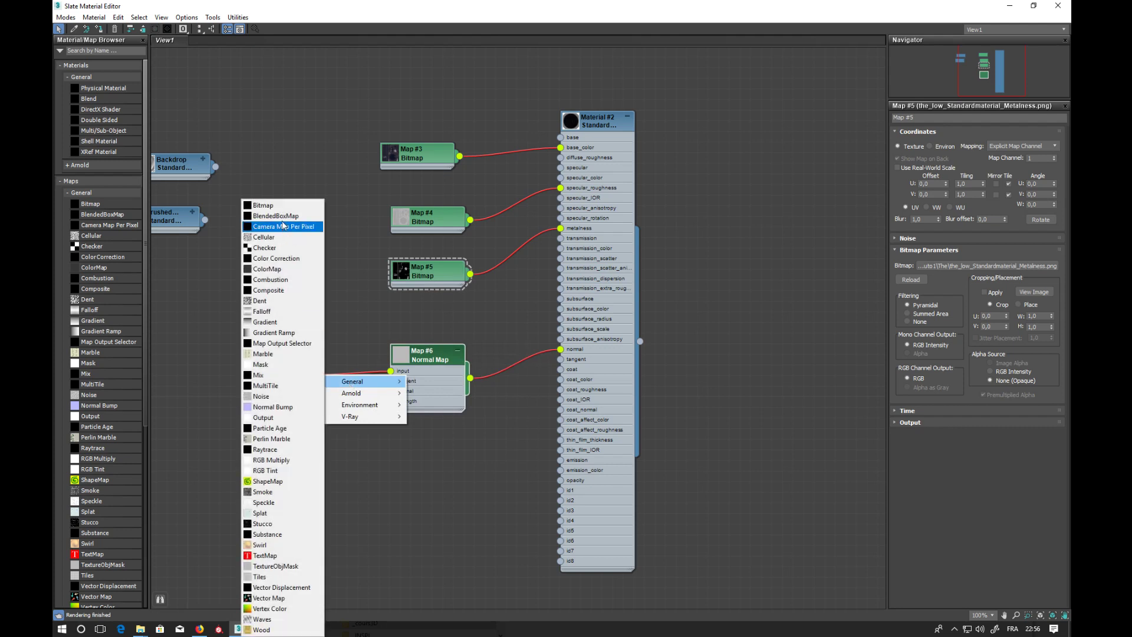
click(263, 205)
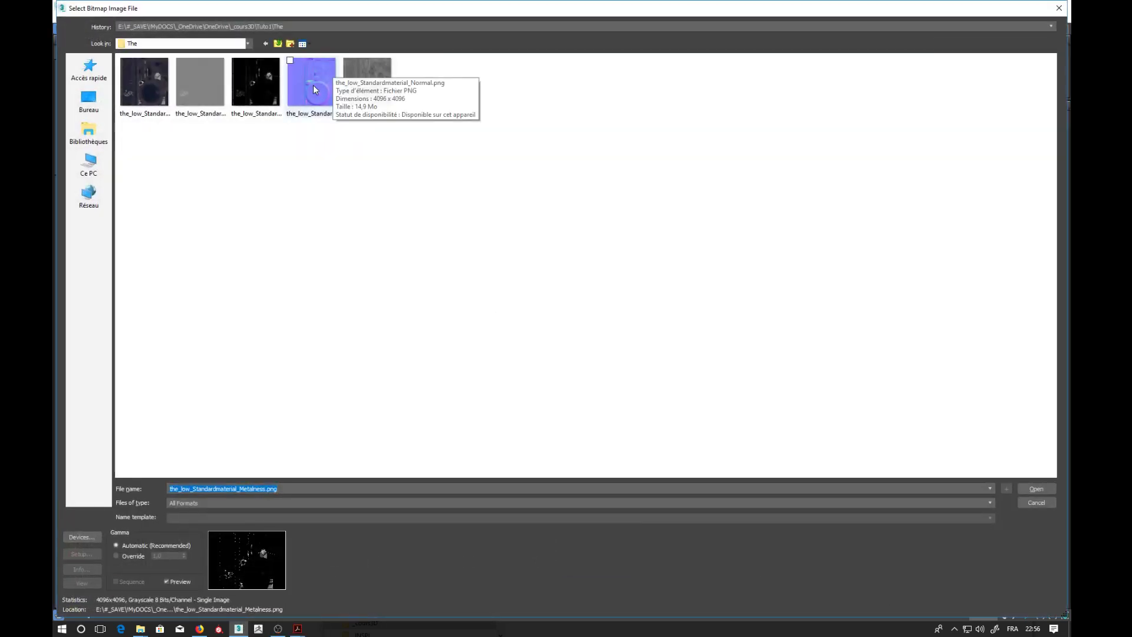
click(313, 86)
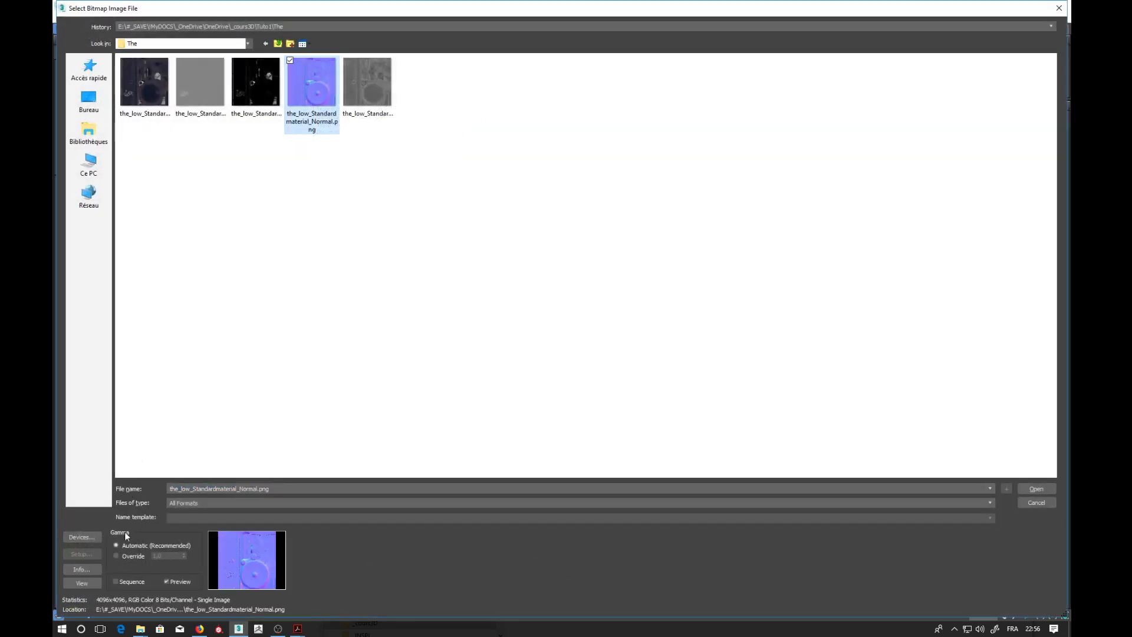
click(126, 555)
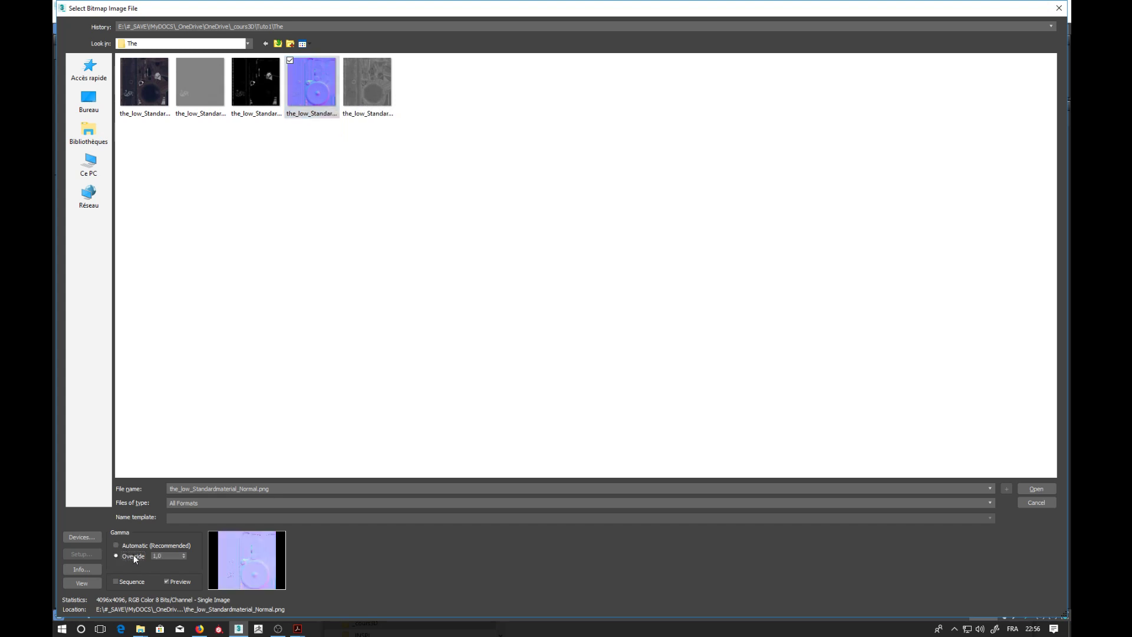
click(1025, 489)
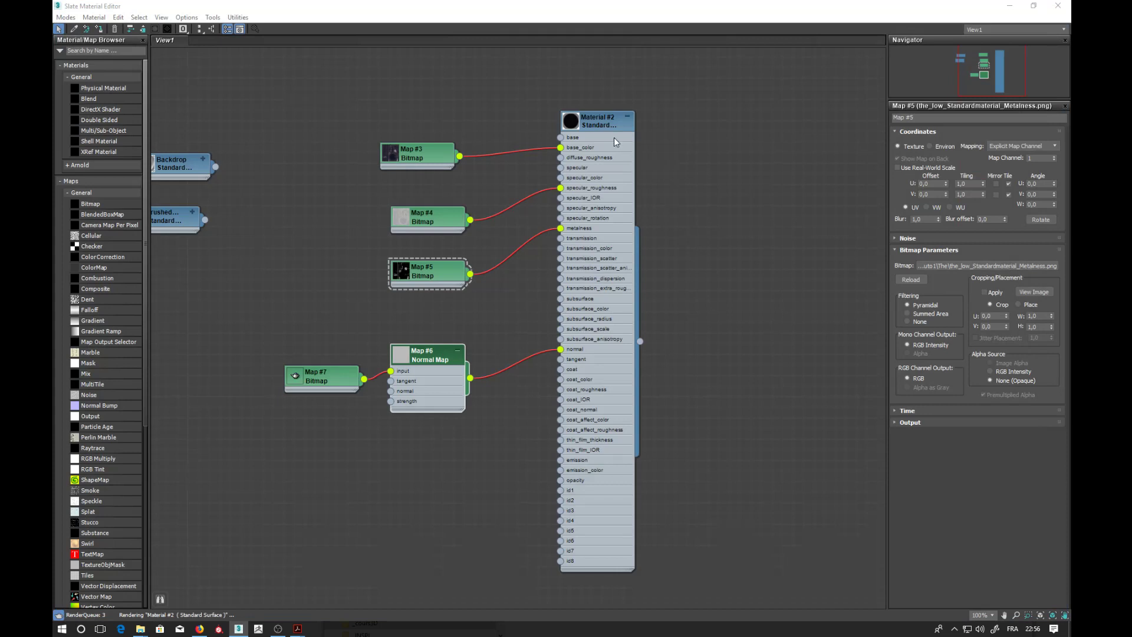
Enlarge the Material #2 preview to check it, and show the shaded material in the viewport before leaving the material editor.
double_click(565, 125)
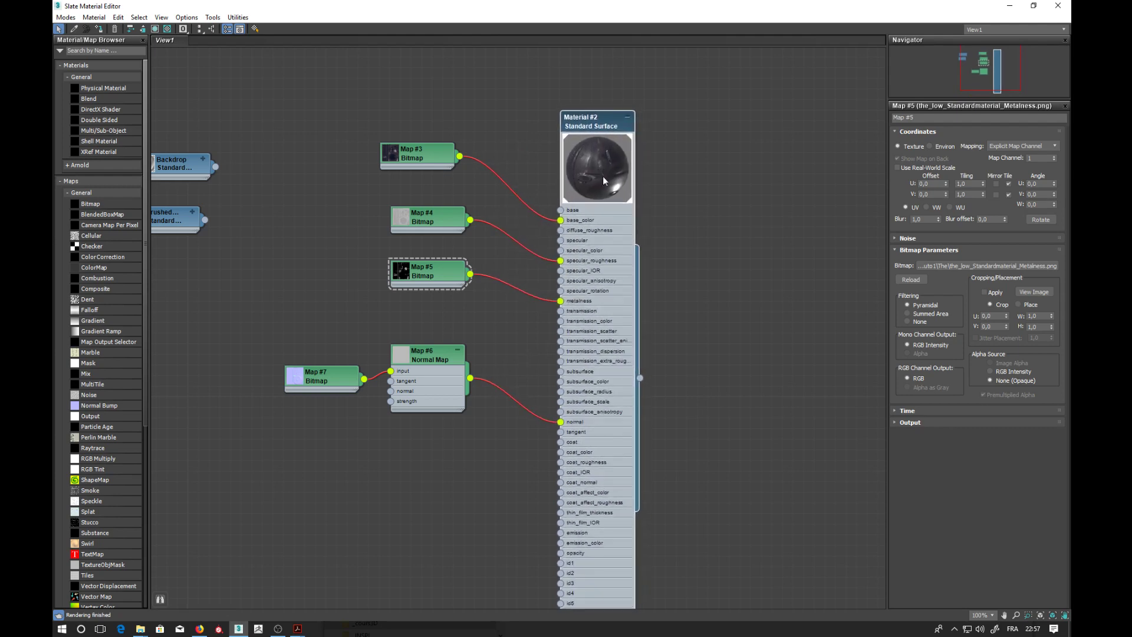
scroll(610, 161, up, 5)
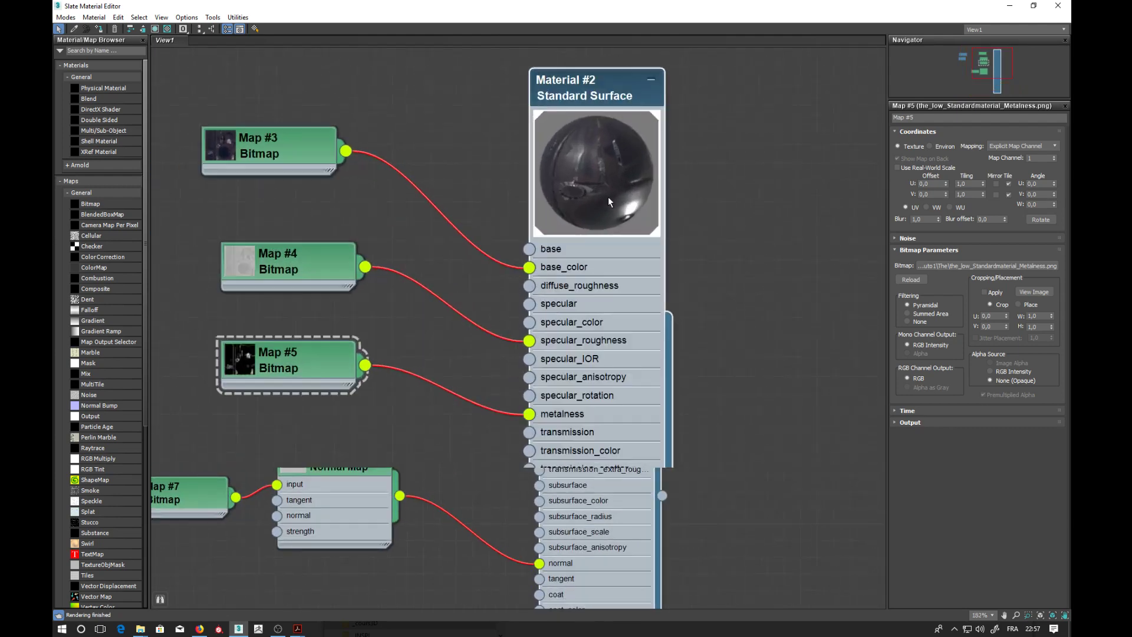
scroll(607, 189, down, 6)
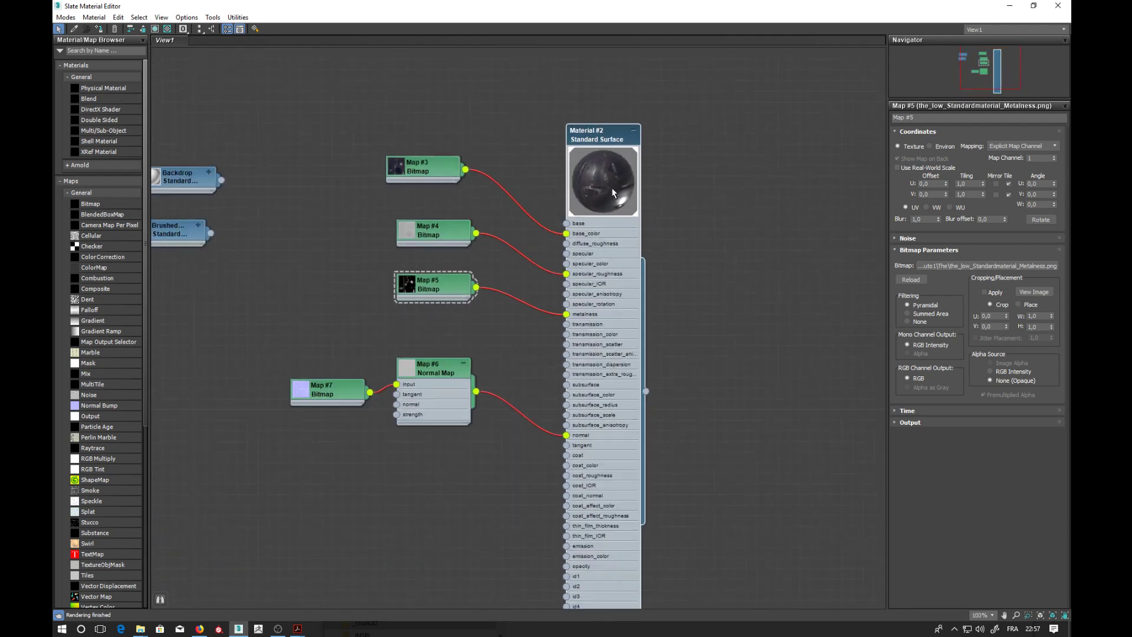
scroll(613, 189, down, 1)
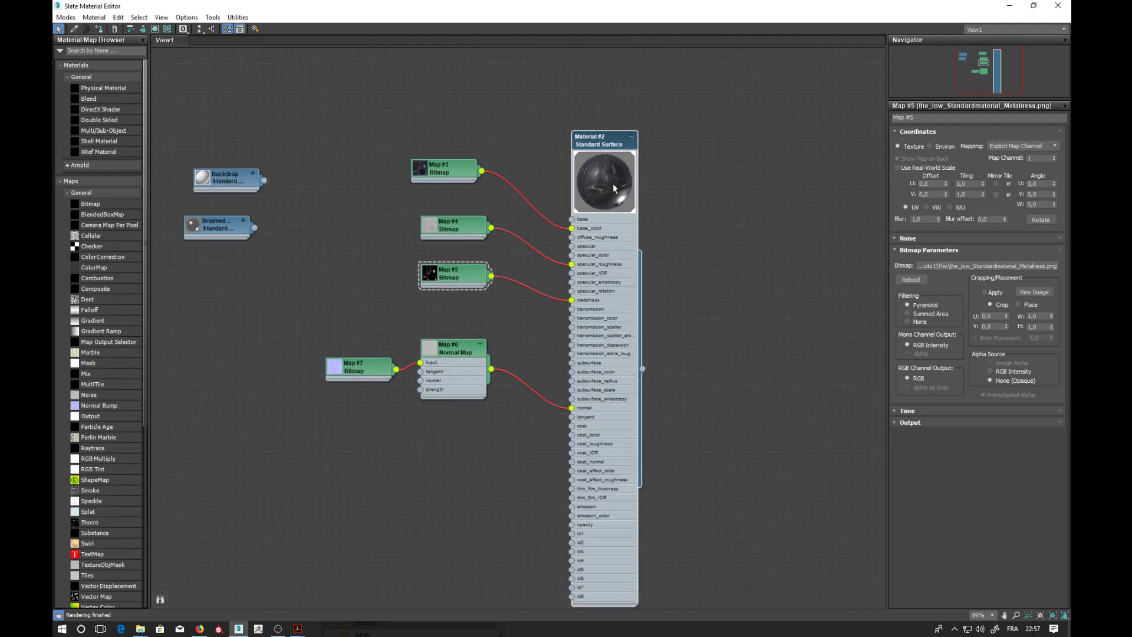
click(155, 30)
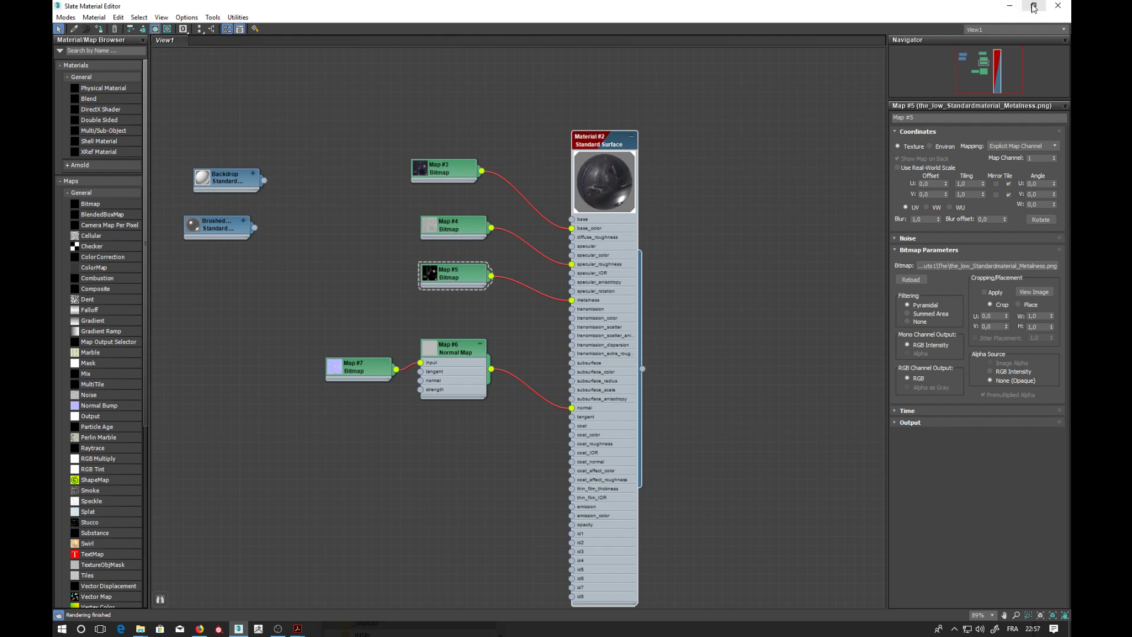
click(1057, 6)
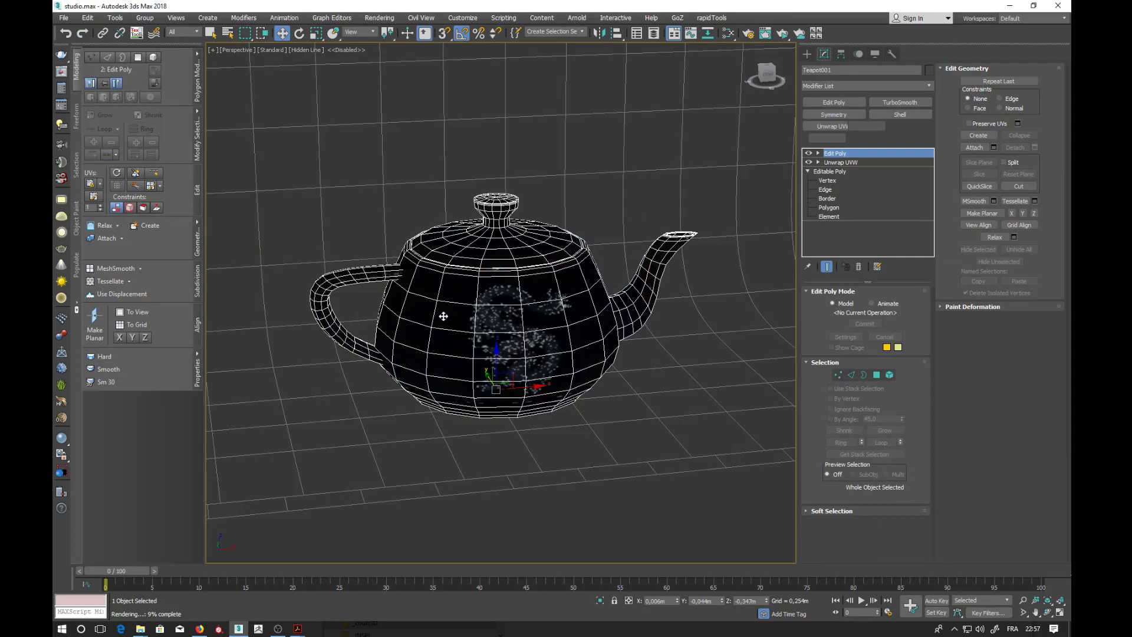
Run an ActiveShade render of the teapot, inspect the dragon relief up close and maximized, and close the render.
mouse_move(451, 317)
alt+middle_down()
mouse_move(456, 335)
mouse_move(468, 308)
alt+middle_up()
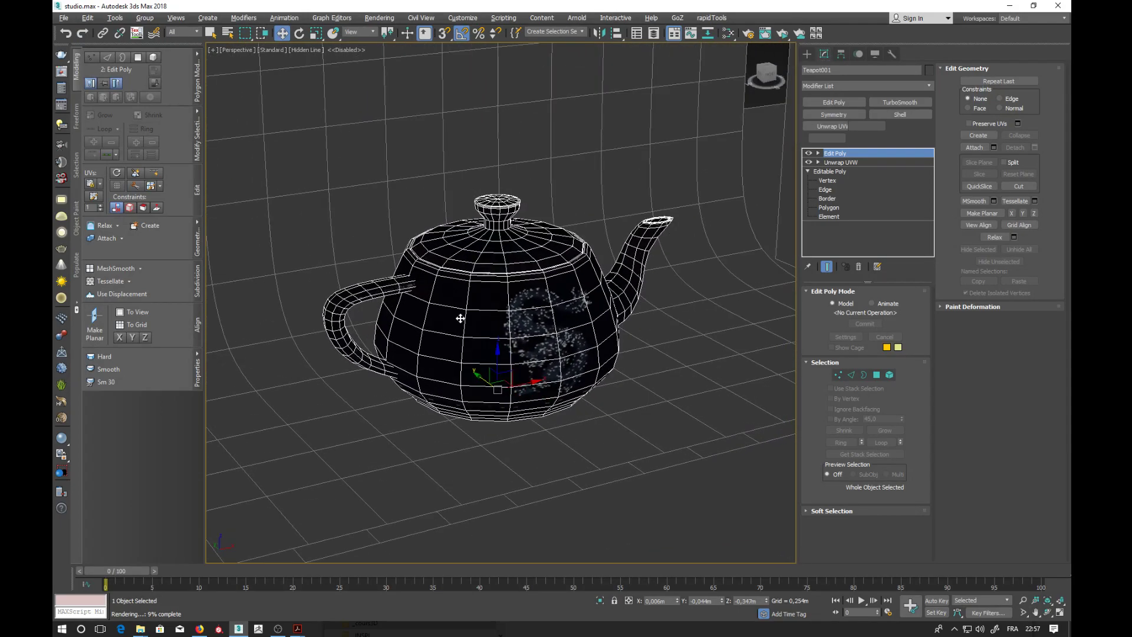
click(786, 35)
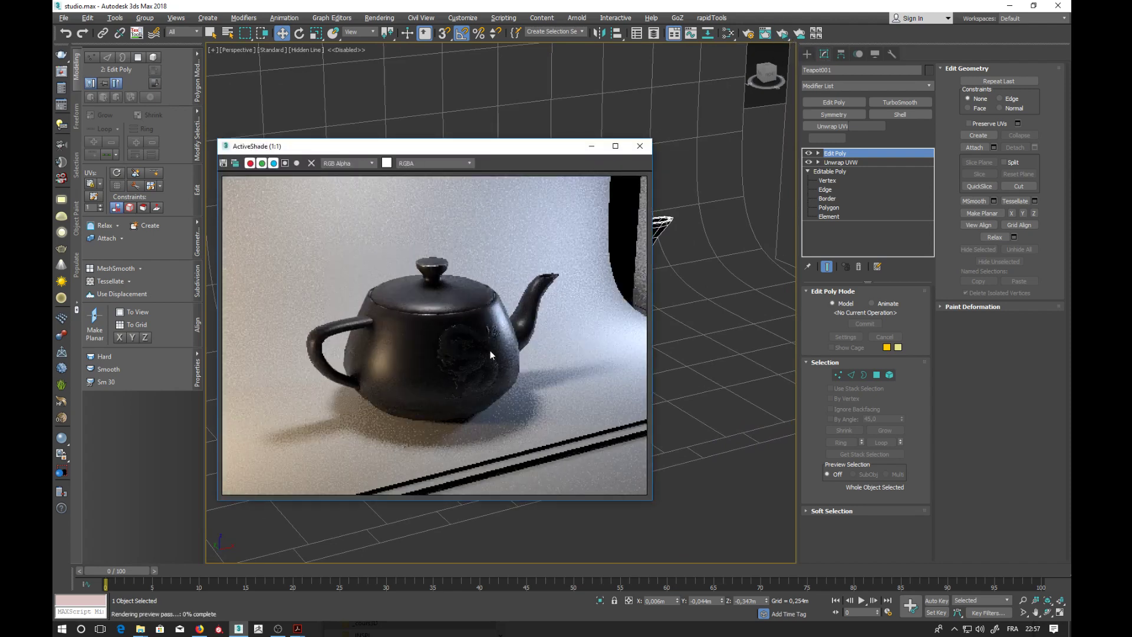
middle_drag(689, 318, 771, 328)
scroll(687, 316, up, 3)
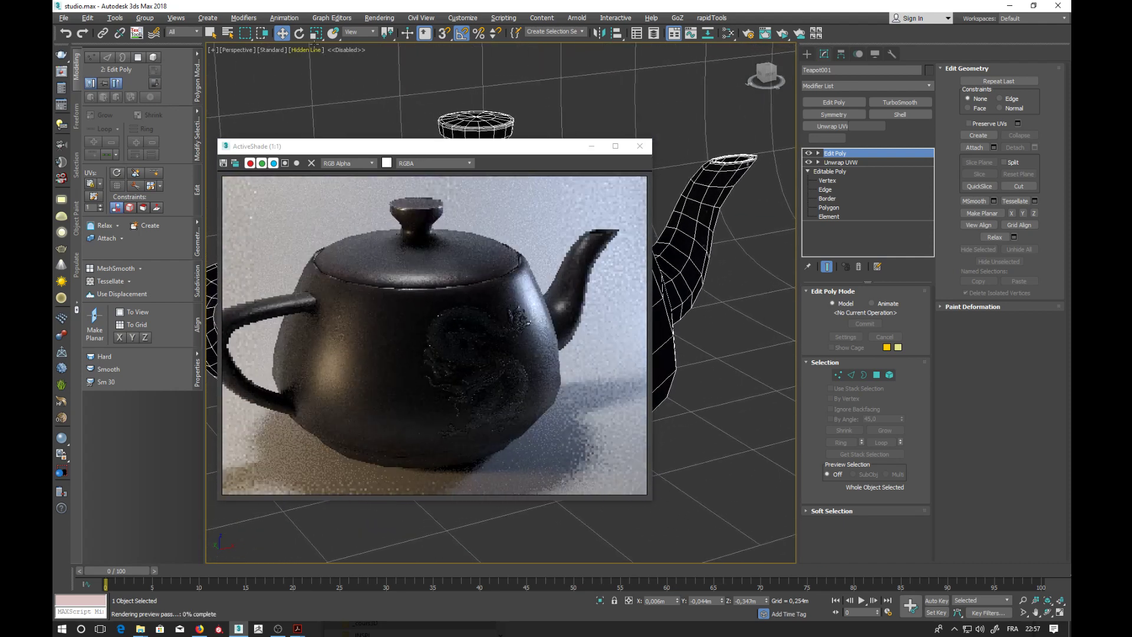
click(299, 33)
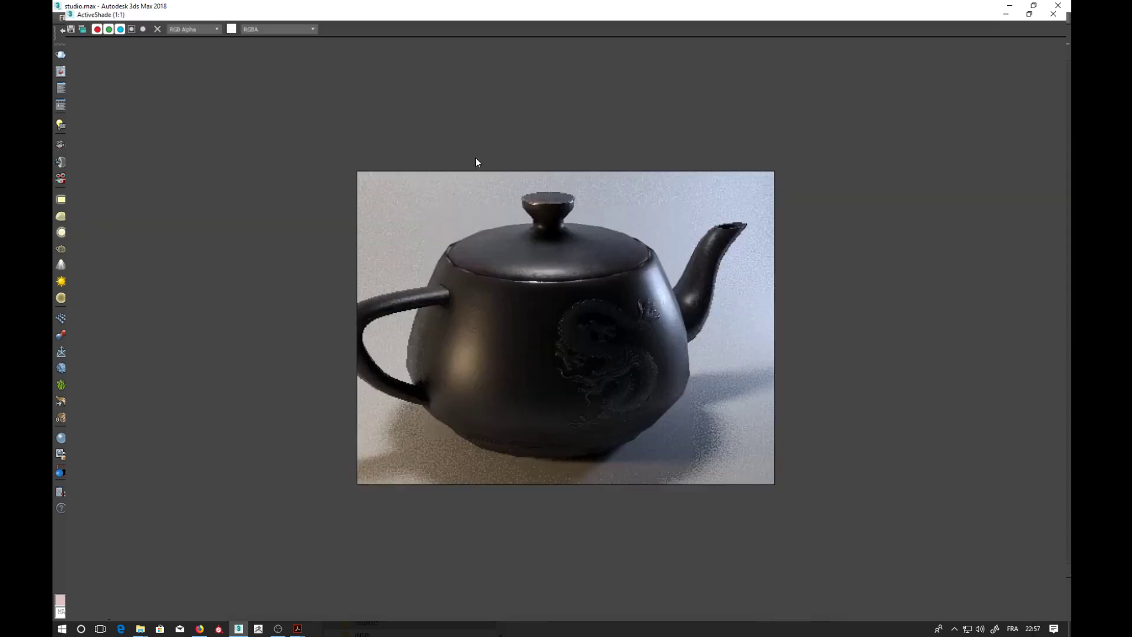
double_click(475, 147)
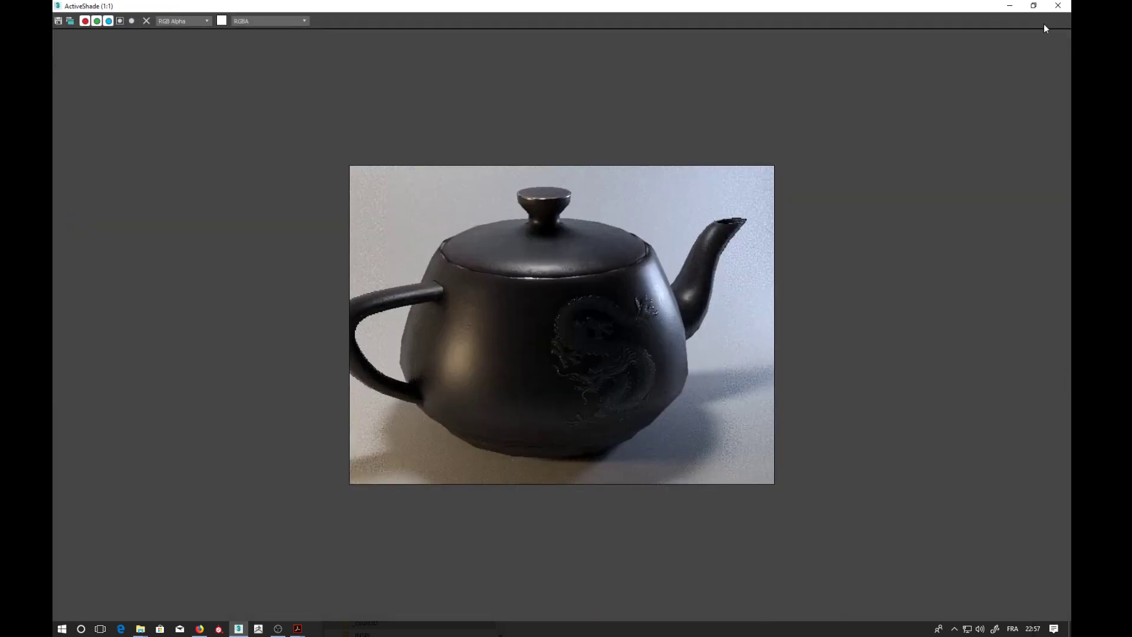
click(1033, 6)
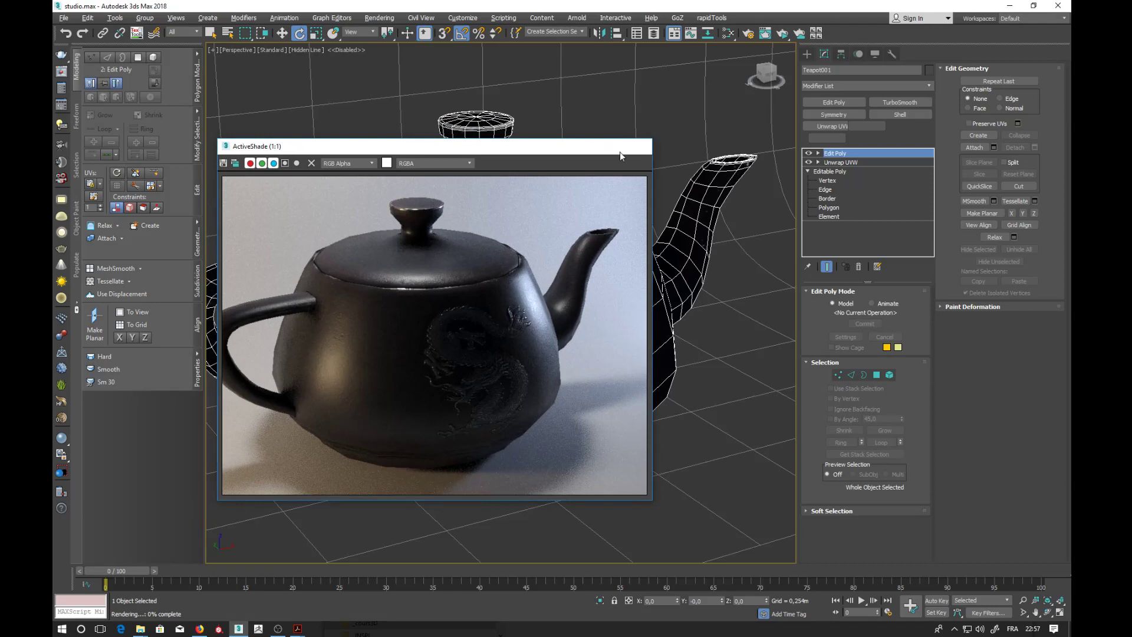
click(637, 146)
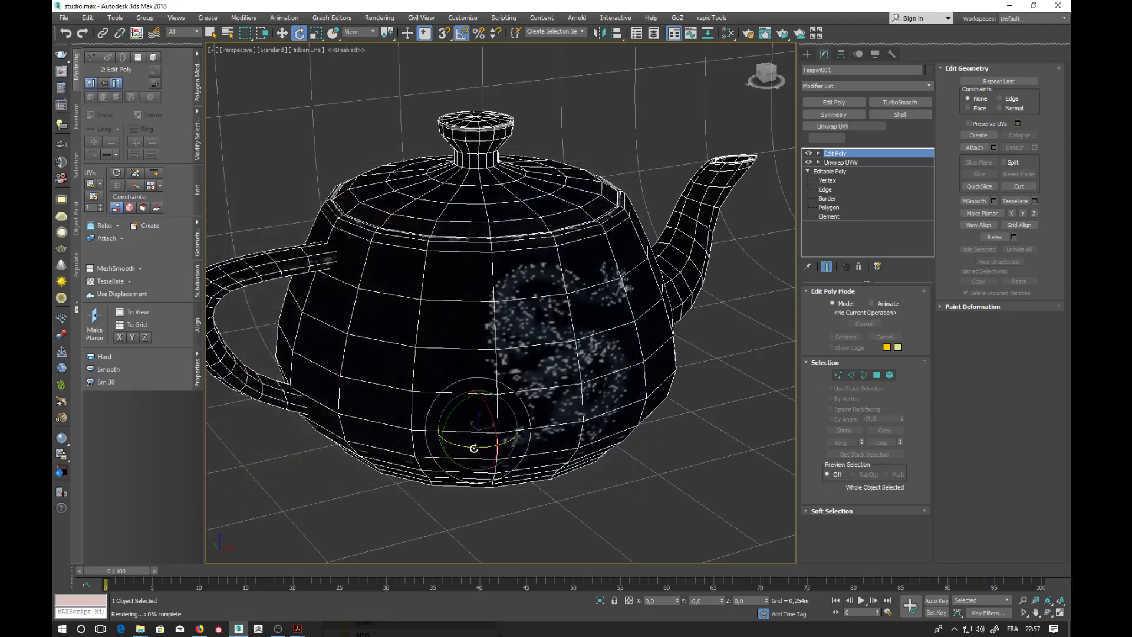
Rotate the teapot by -55 degrees about the Z axis to turn the dragon side toward the front.
mouse_move(508, 322)
alt+middle_down()
mouse_move(448, 324)
mouse_move(515, 327)
alt+middle_up()
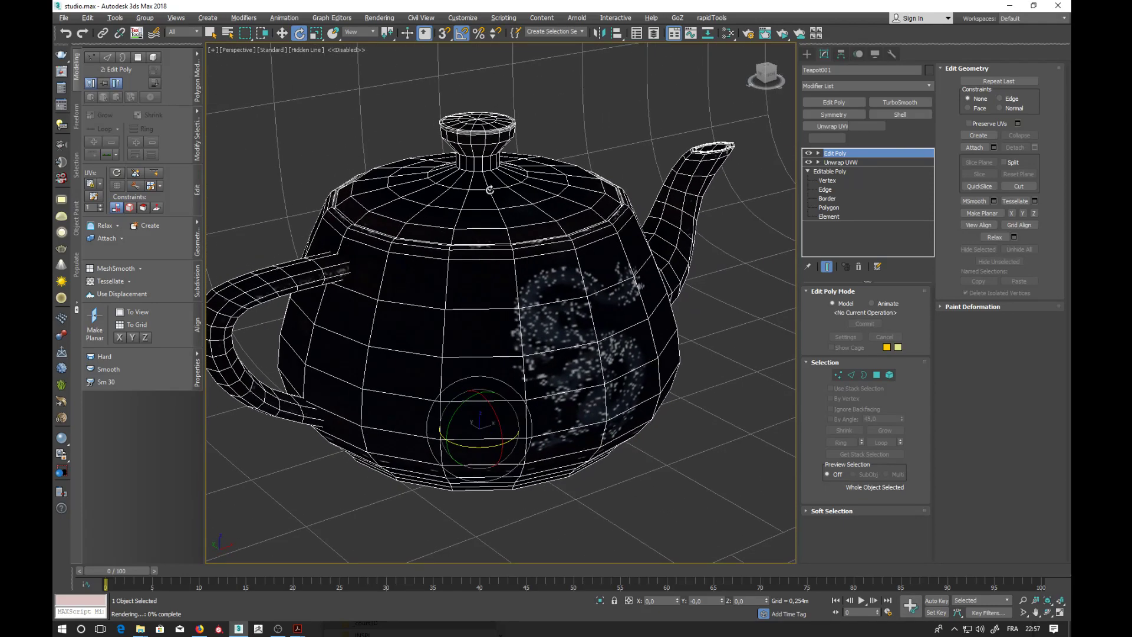
click(460, 37)
drag(475, 447, 445, 440)
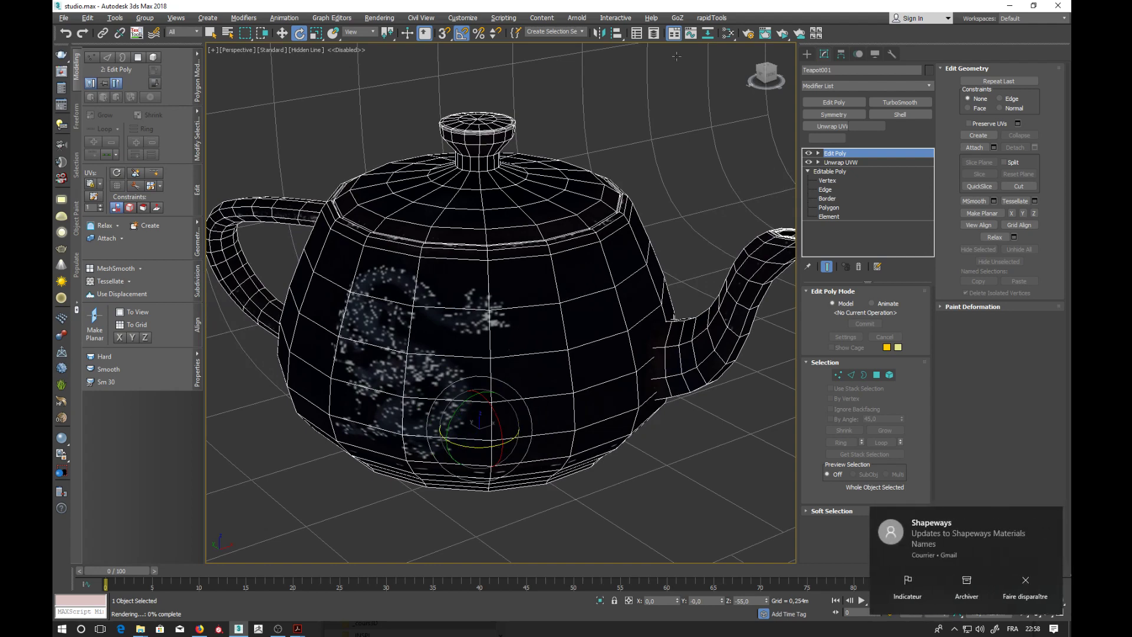
Render the rotated teapot in ActiveShade, examine the dragon at enlarged and reduced zoom, and close the render.
click(779, 35)
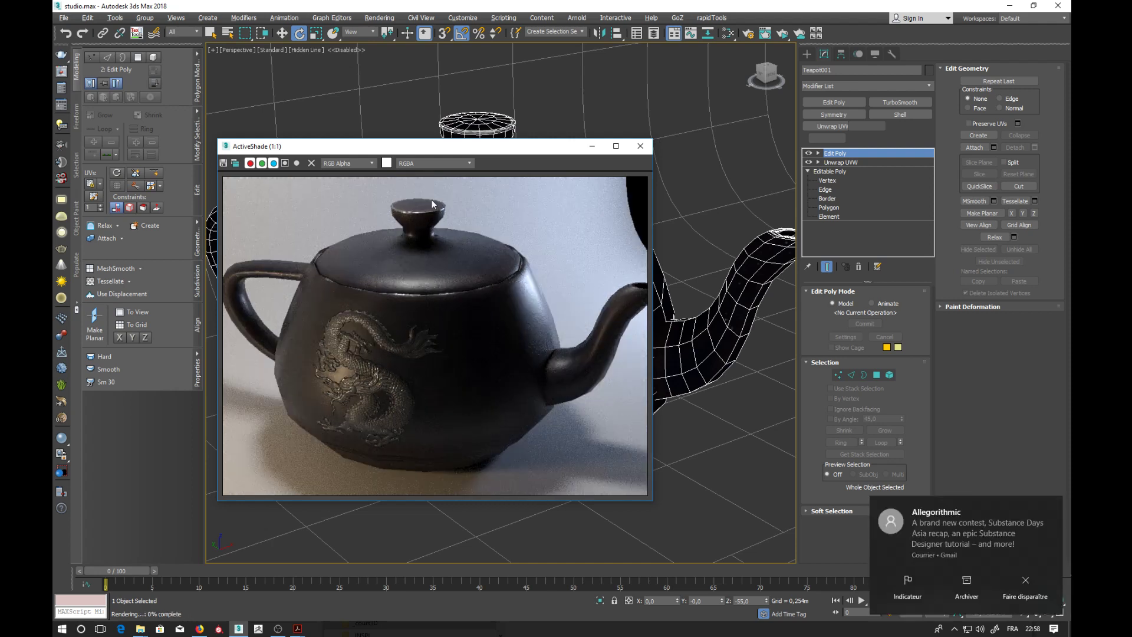
double_click(447, 147)
scroll(512, 345, up, 1)
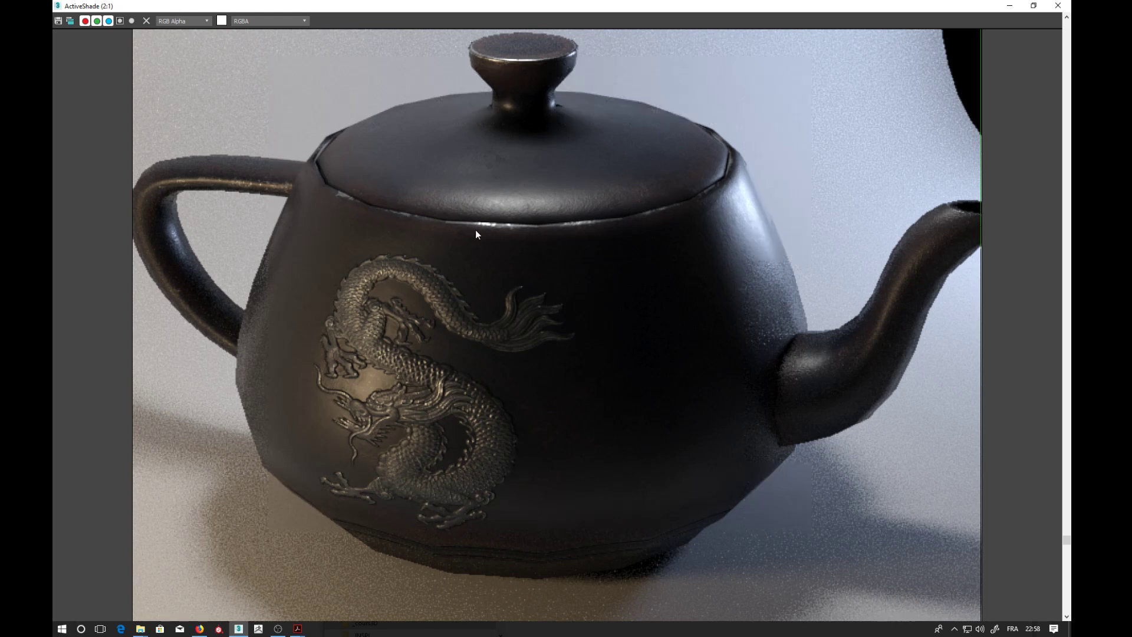
scroll(477, 234, down, 1)
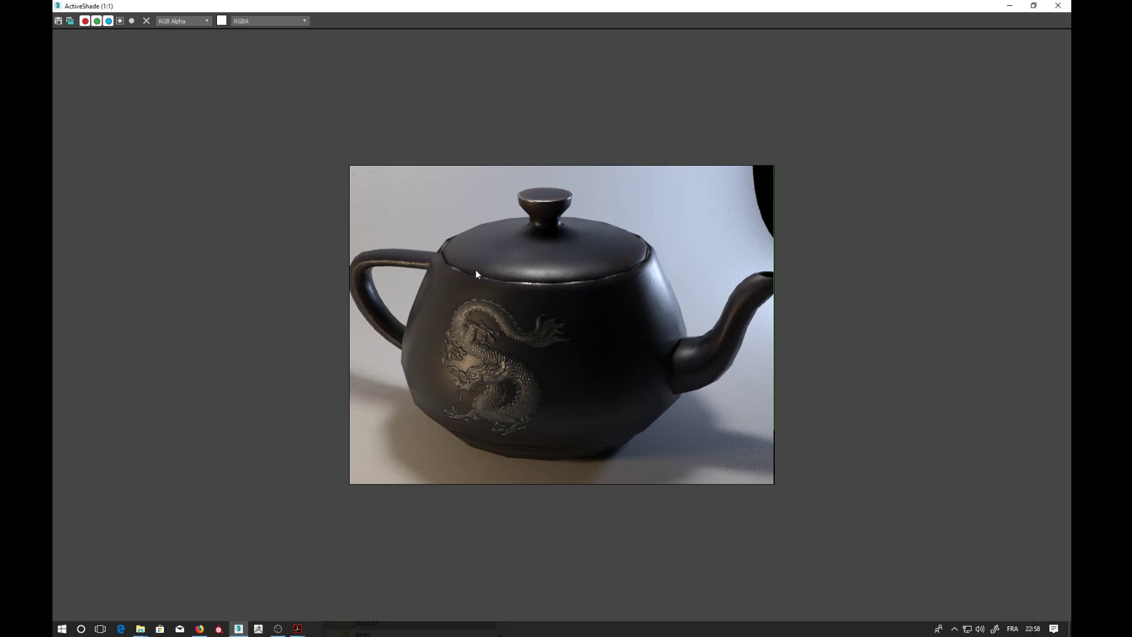
scroll(511, 295, down, 1)
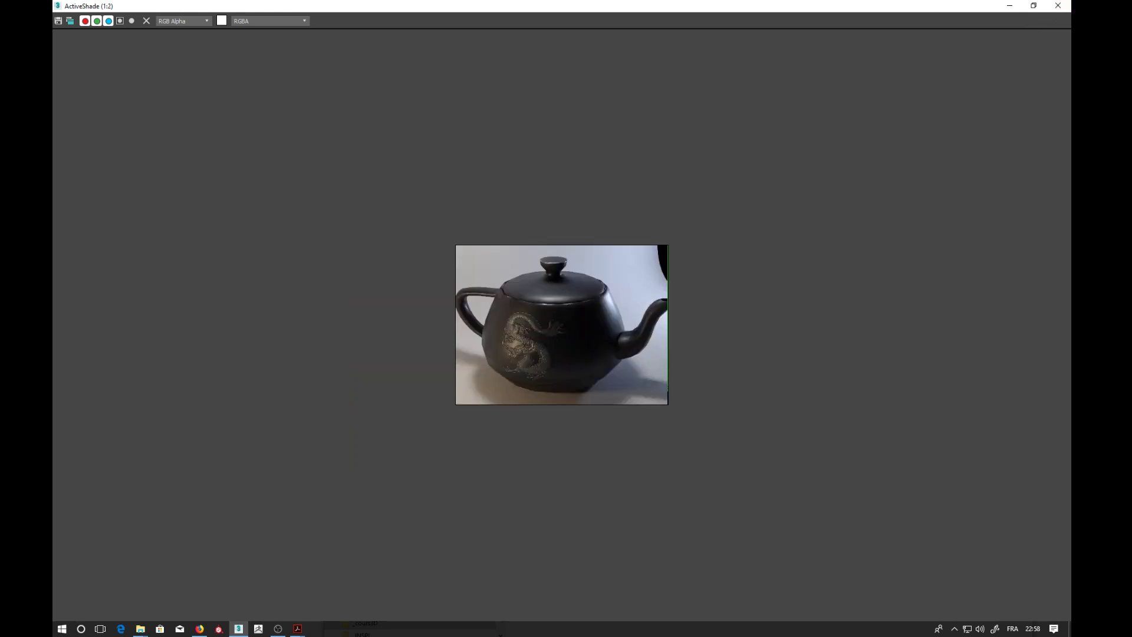
click(1058, 7)
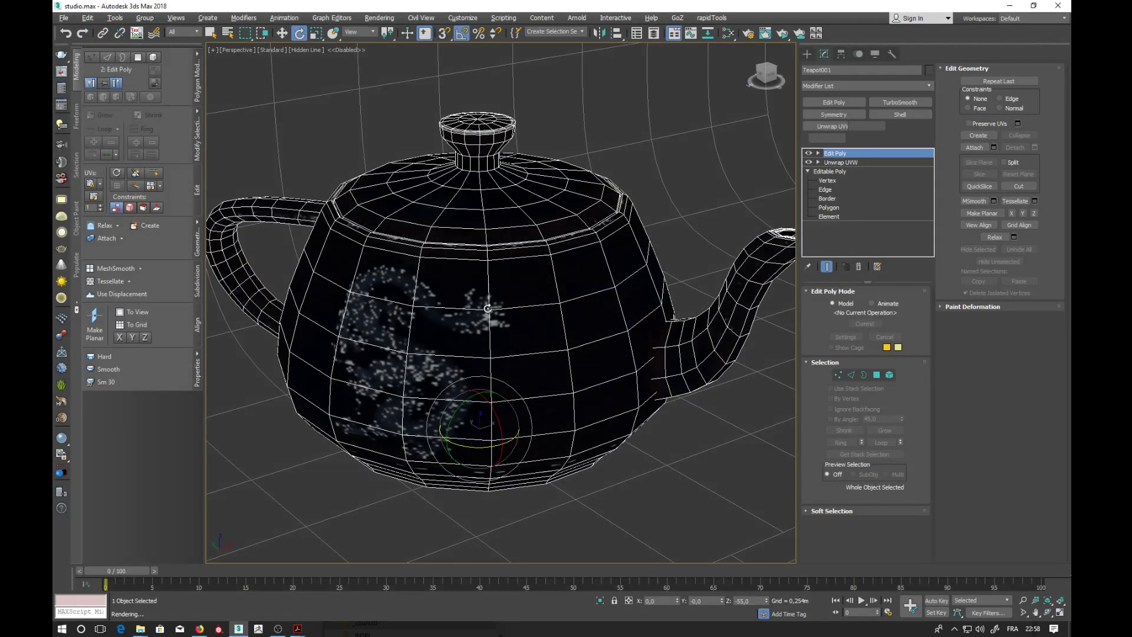
Check the teapot and backdrop in an ActiveShade render from a slightly wider viewpoint, and close it.
scroll(479, 303, down, 2)
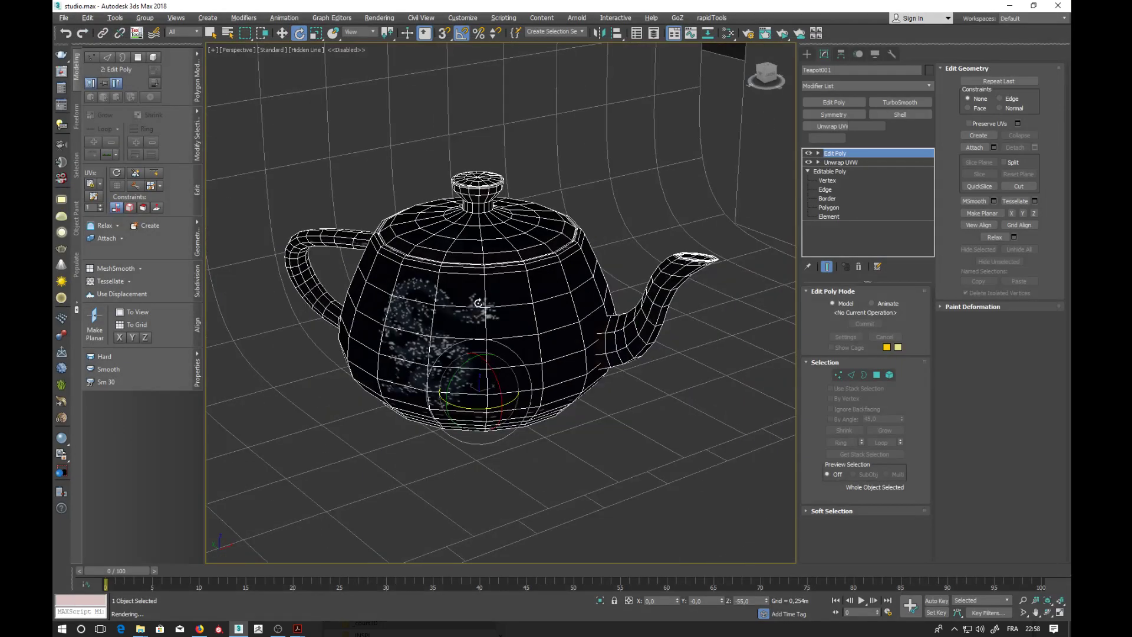
scroll(478, 303, up, 2)
scroll(478, 303, down, 2)
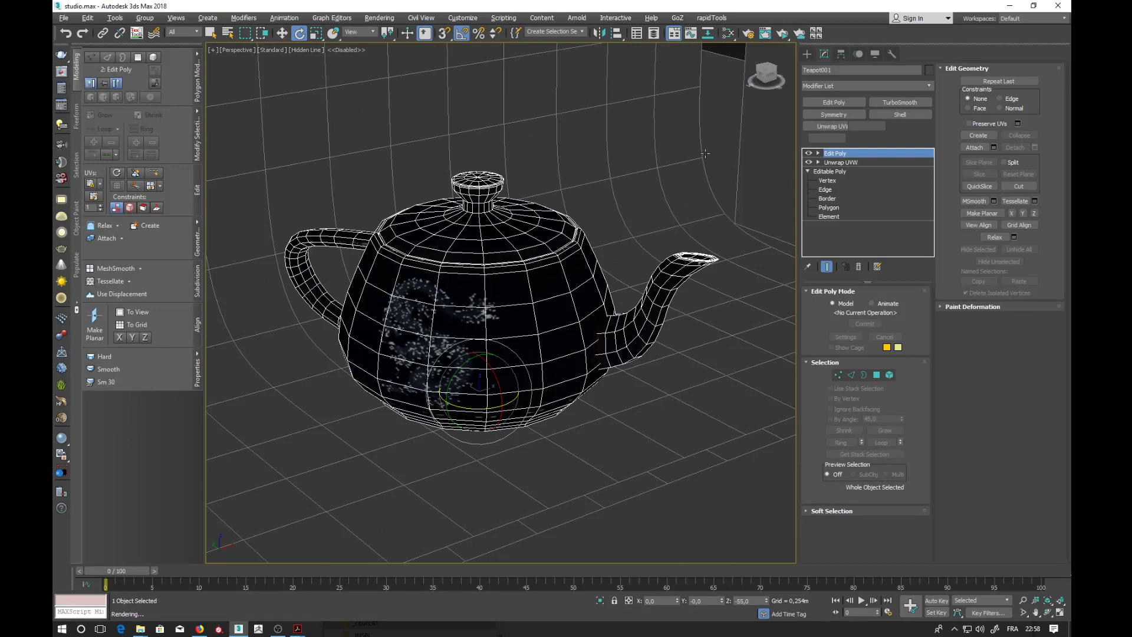
click(780, 34)
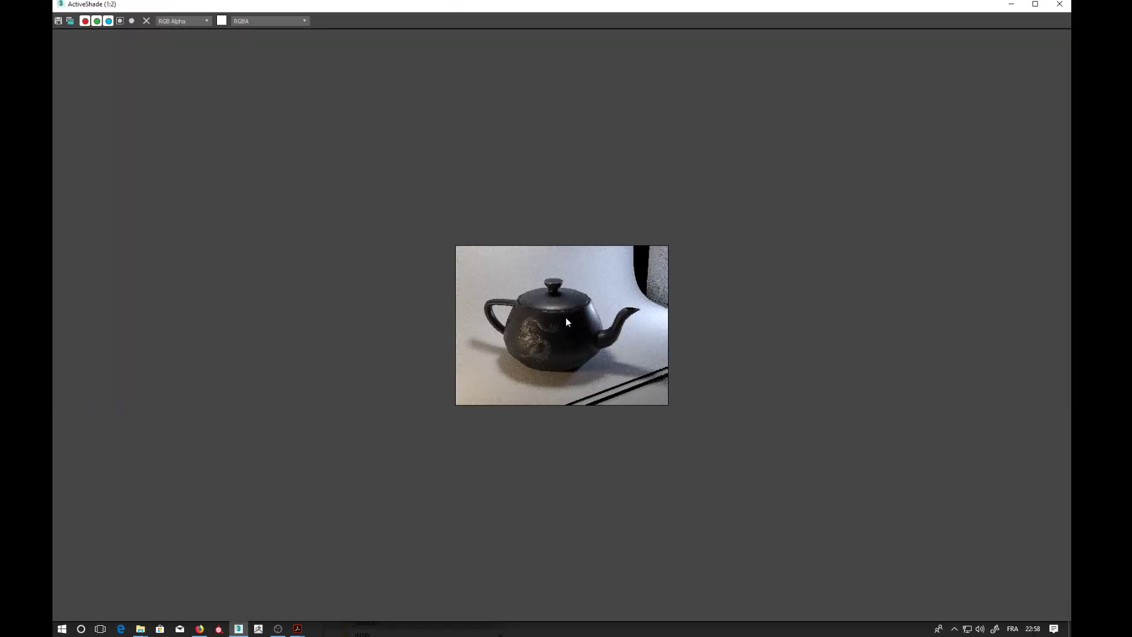
click(1061, 8)
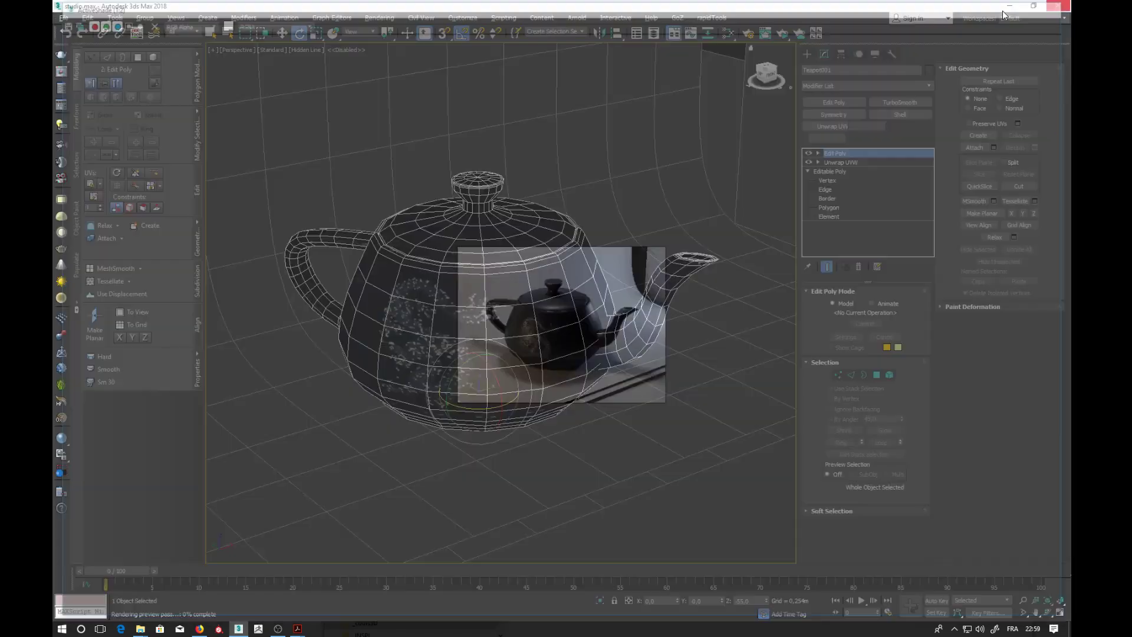
Copy the overhead Arnold light along the Y axis to about Y -0,82 m, as a single independent copy.
scroll(487, 253, down, 3)
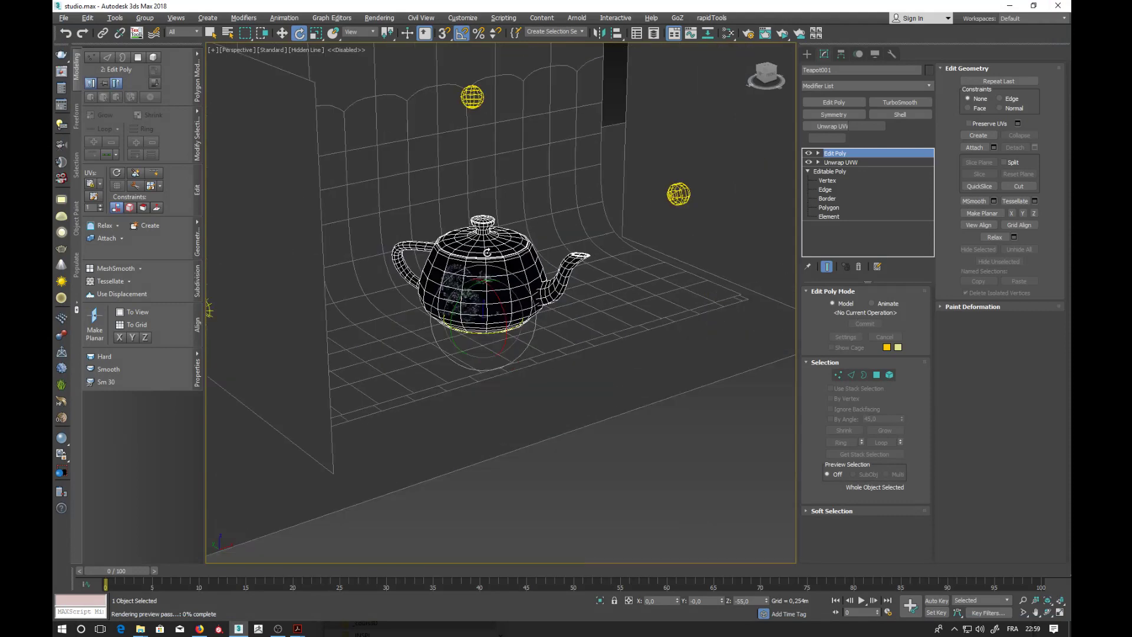
middle_drag(534, 209, 537, 253)
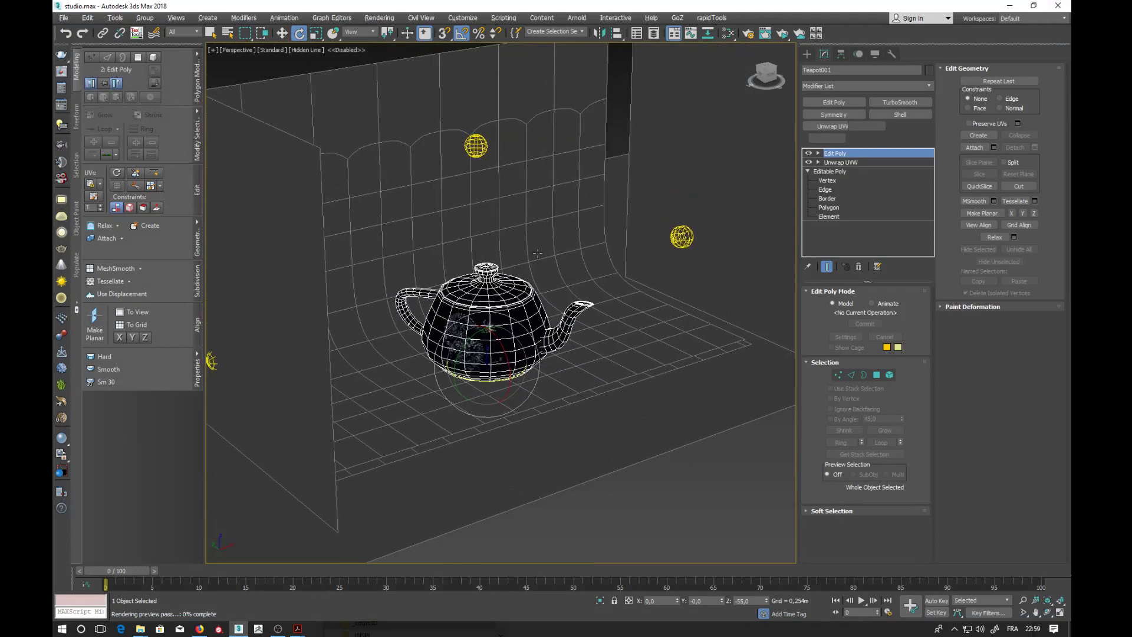
click(512, 148)
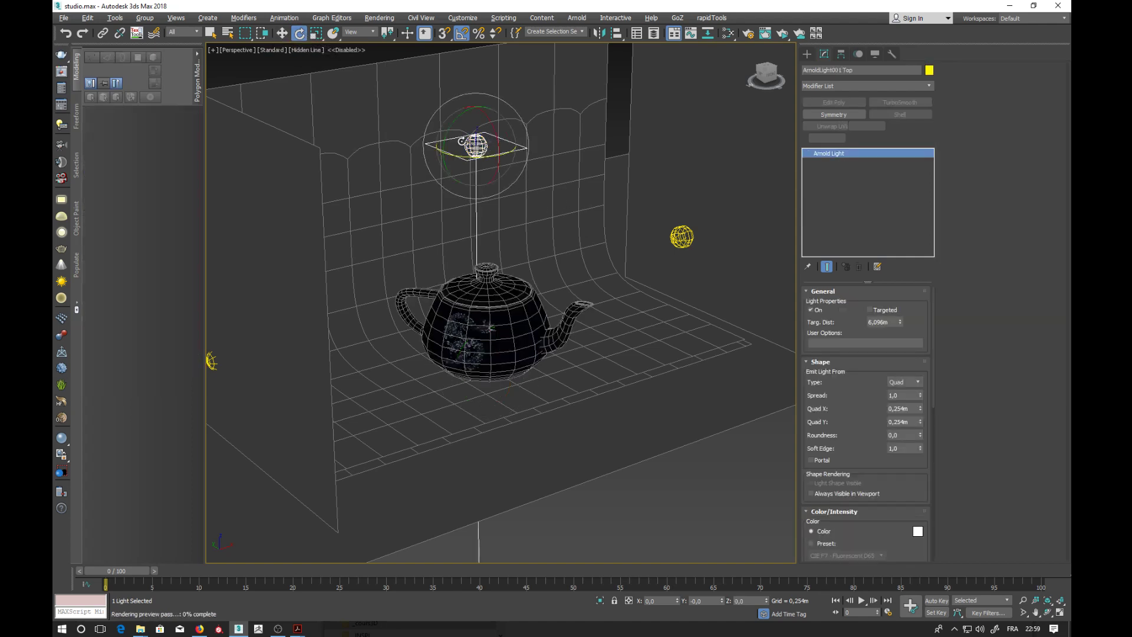
click(281, 33)
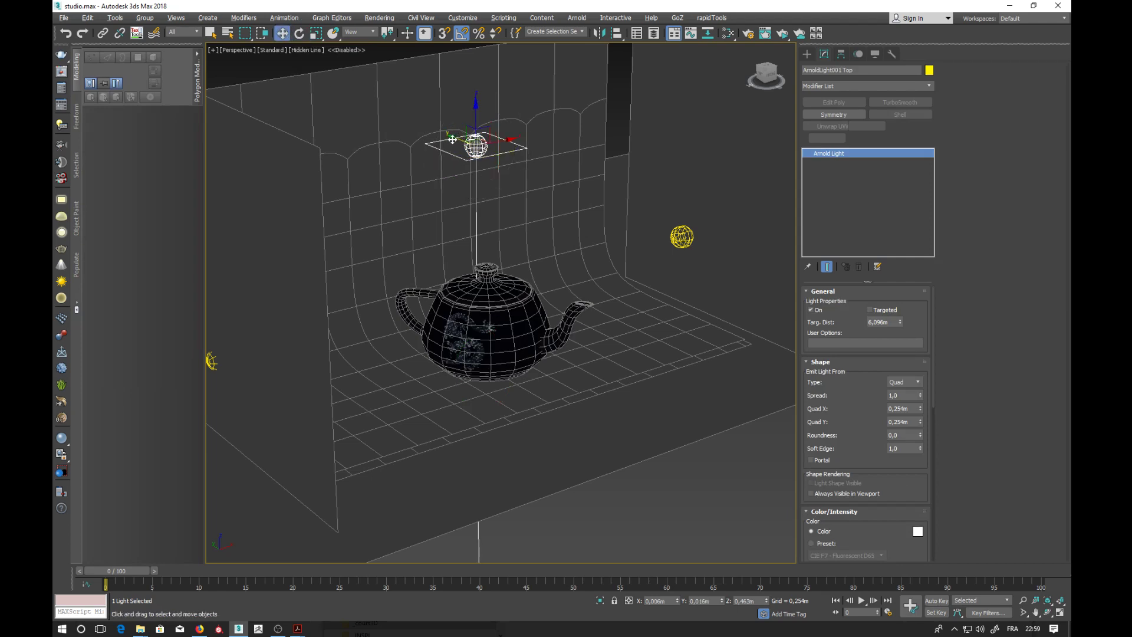
shift+drag(455, 139, 619, 207)
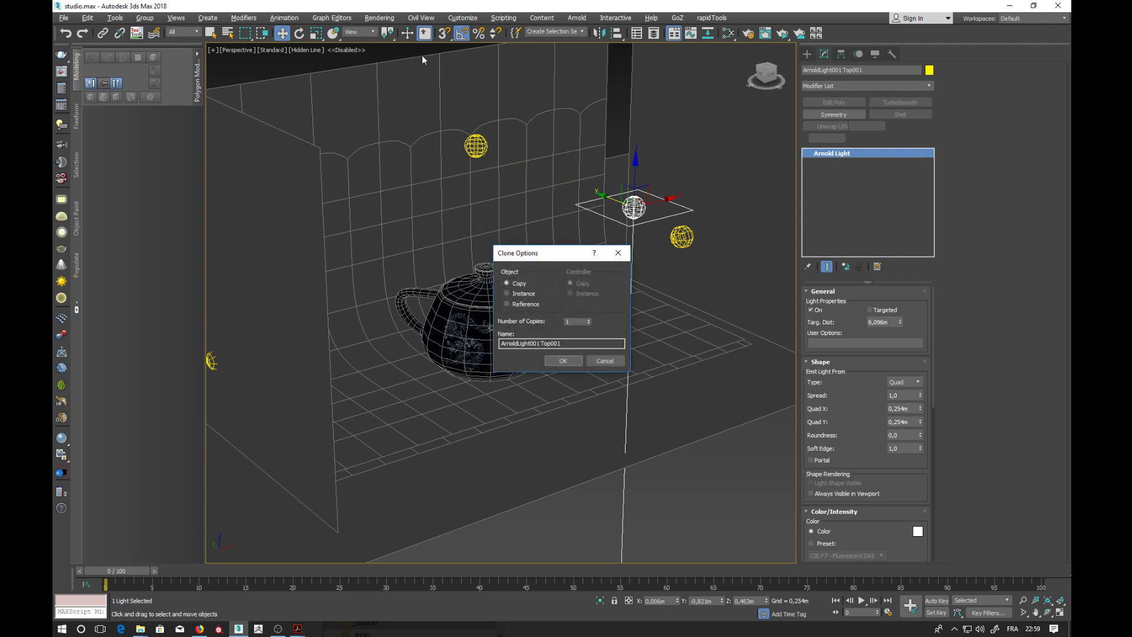
click(563, 361)
Start an ActiveShade render and shrink its window so it sits beside the teapot while leaving the copied light accessible.
click(298, 34)
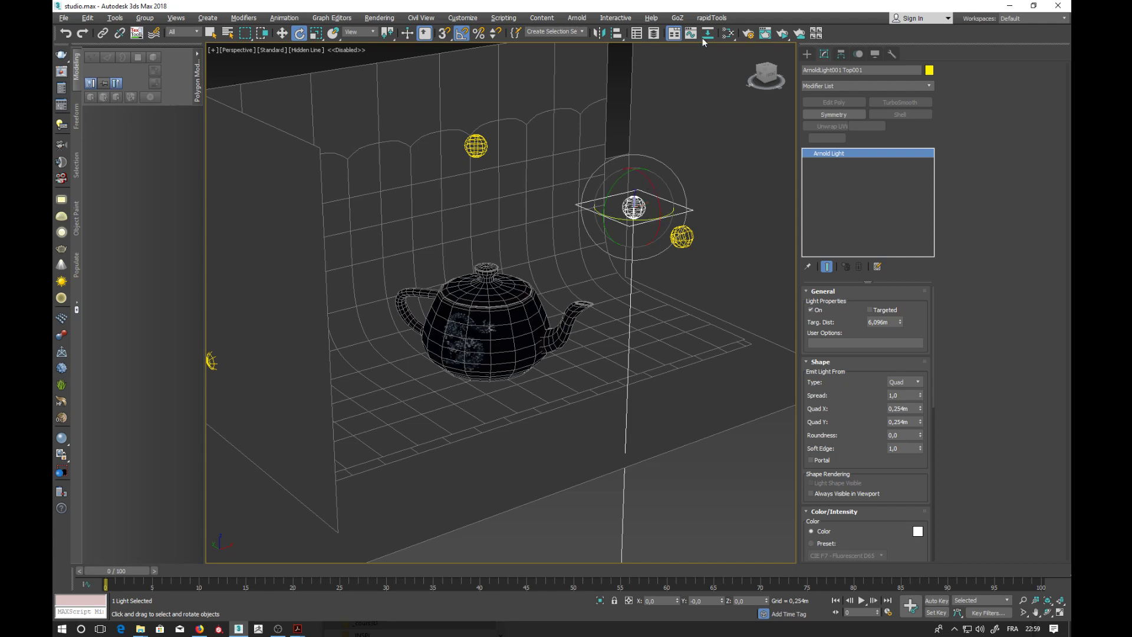
click(779, 34)
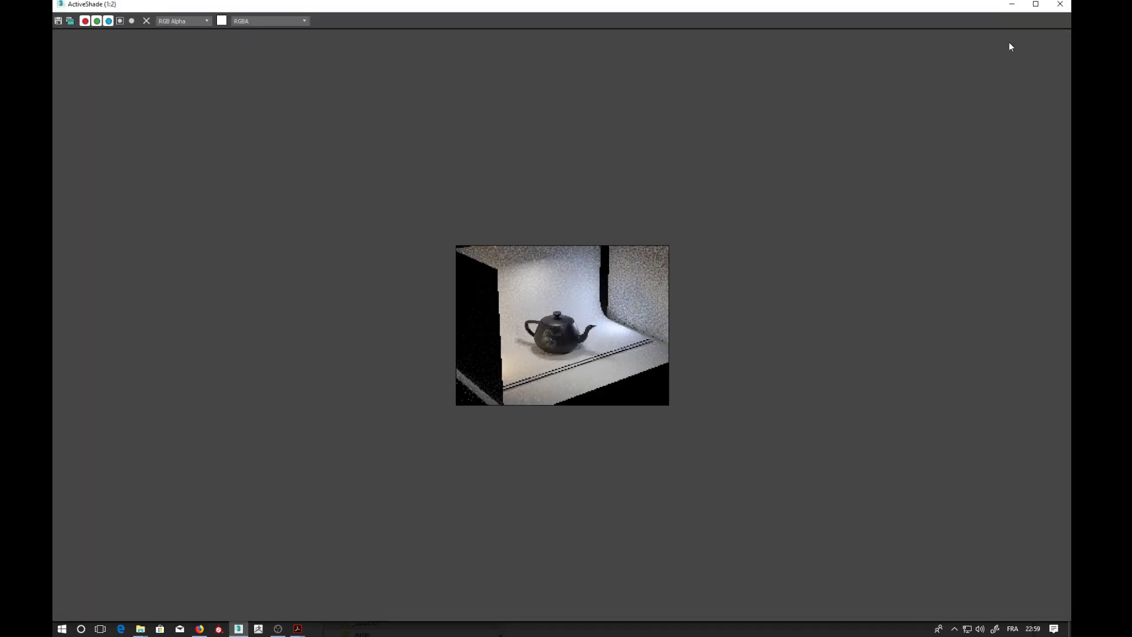
click(1035, 4)
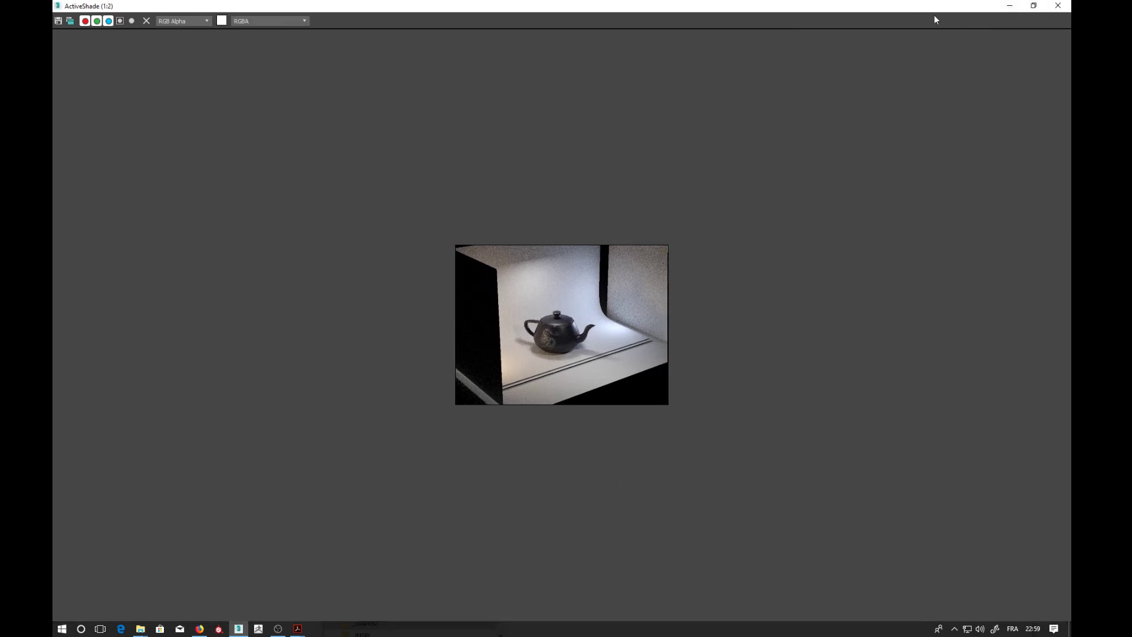
drag(964, 12, 874, 96)
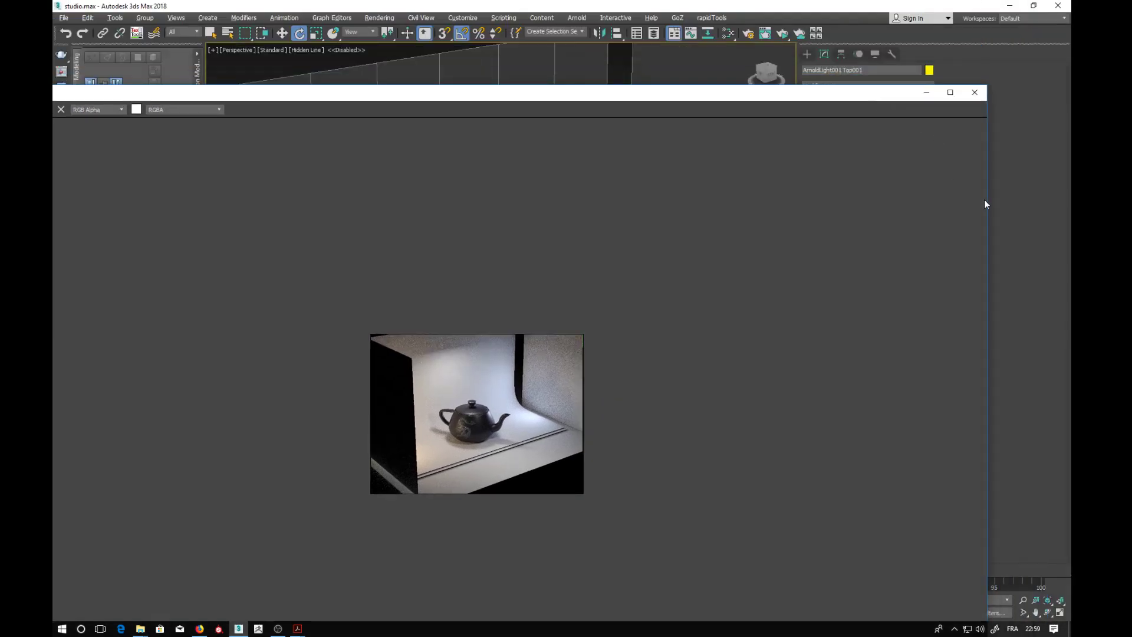
drag(985, 203, 246, 185)
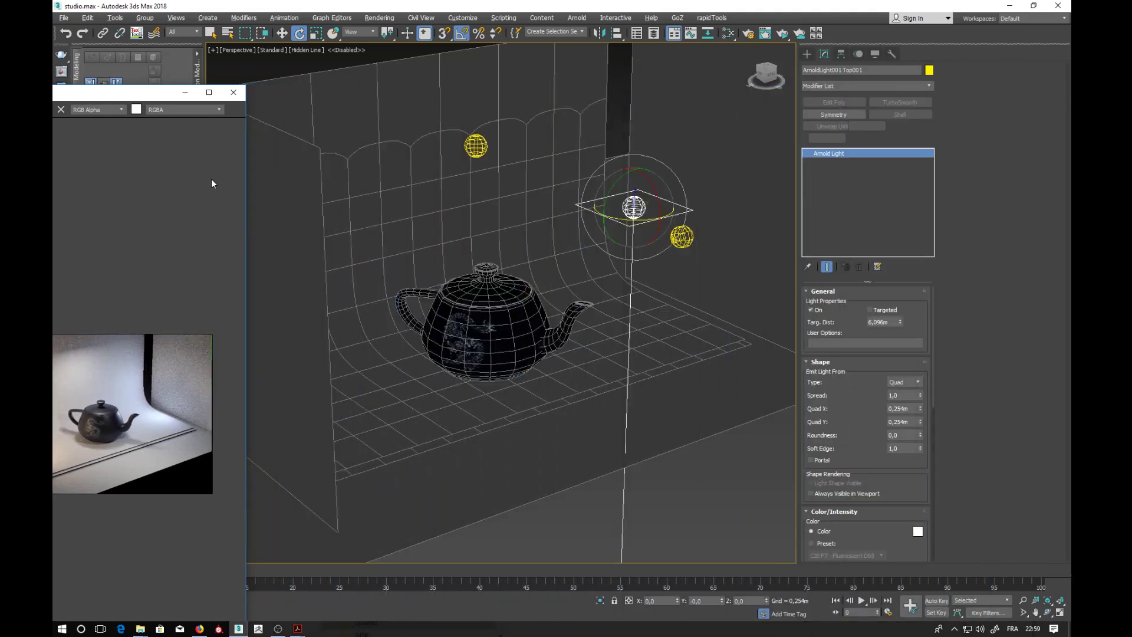
drag(152, 96, 236, 126)
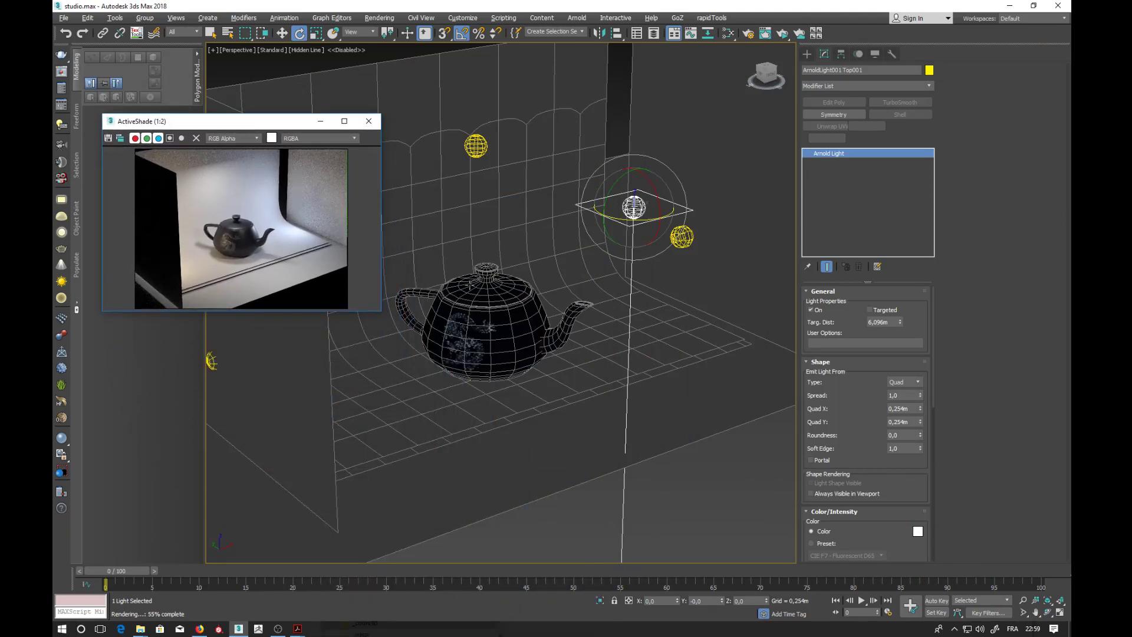
Rotate the copied light 50 degrees about the X axis toward the teapot and set its intensity to 4,967.
scroll(470, 284, up, 3)
mouse_move(514, 282)
middle_down()
mouse_move(521, 300)
mouse_move(524, 292)
middle_up()
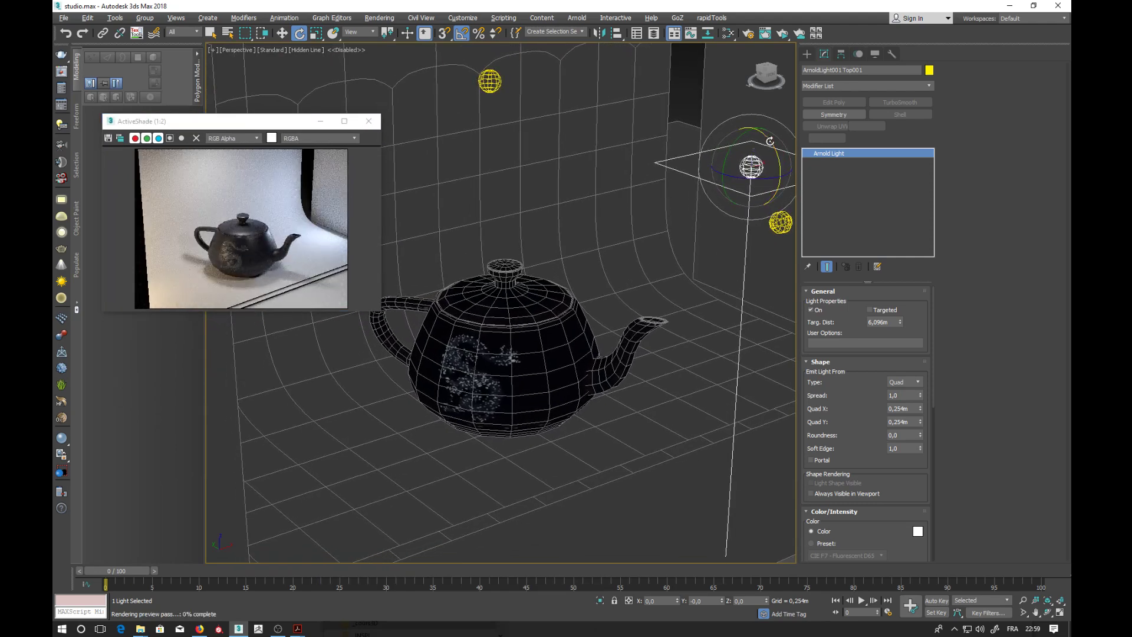
drag(769, 141, 782, 165)
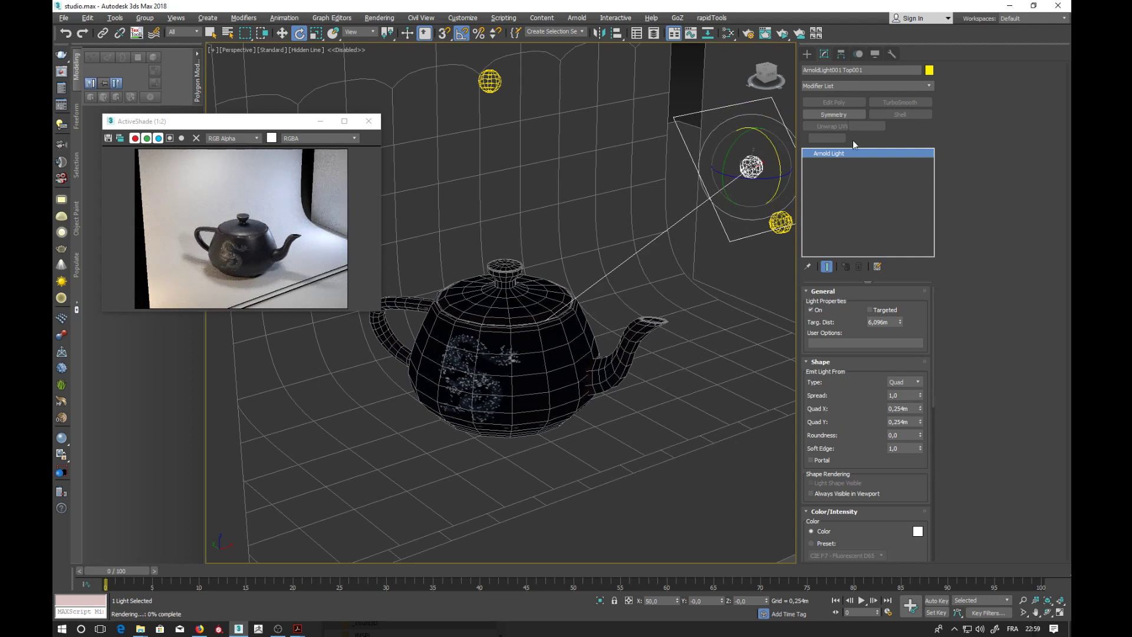
scroll(861, 490, down, 4)
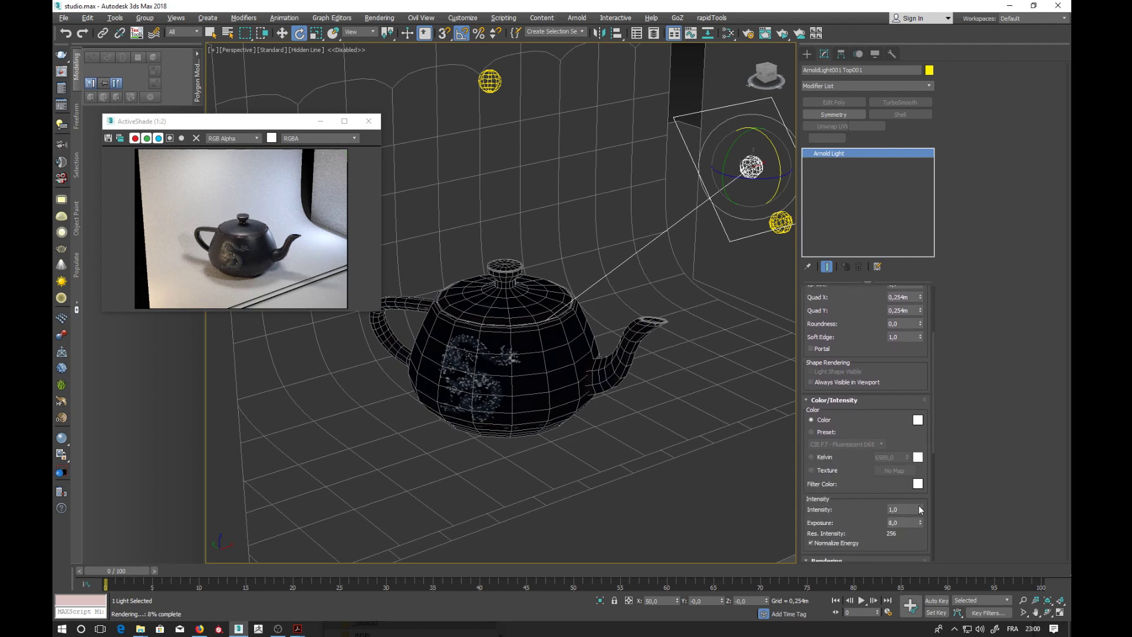
drag(923, 510, 924, 422)
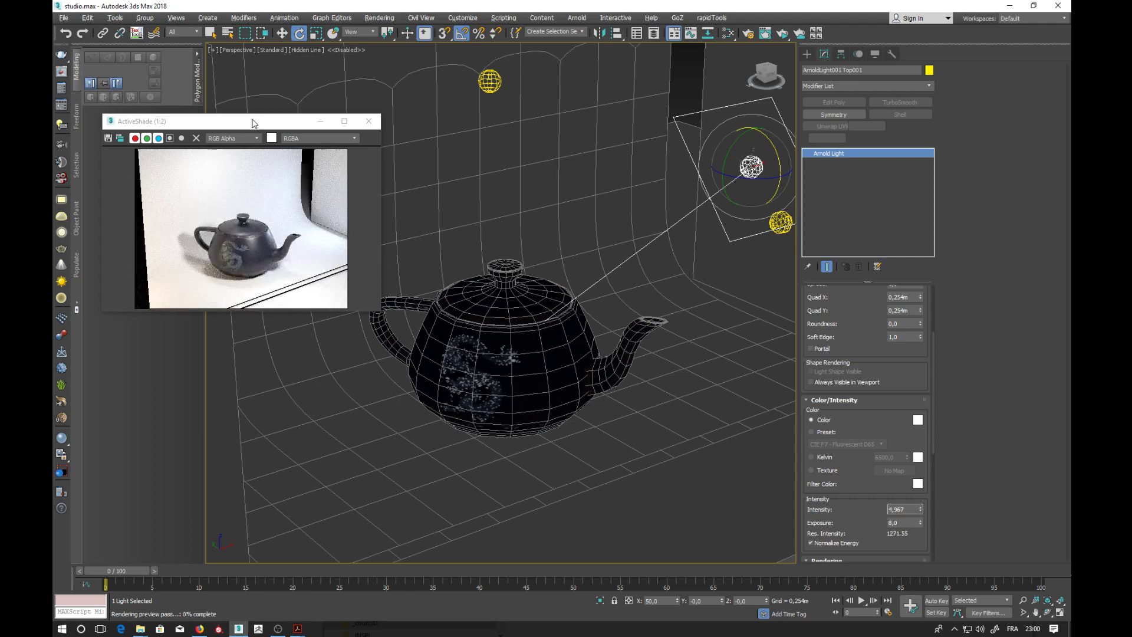
Inspect the teapot render maximized, restore it to a taller floating window, and reframe the whole teapot in it.
double_click(253, 122)
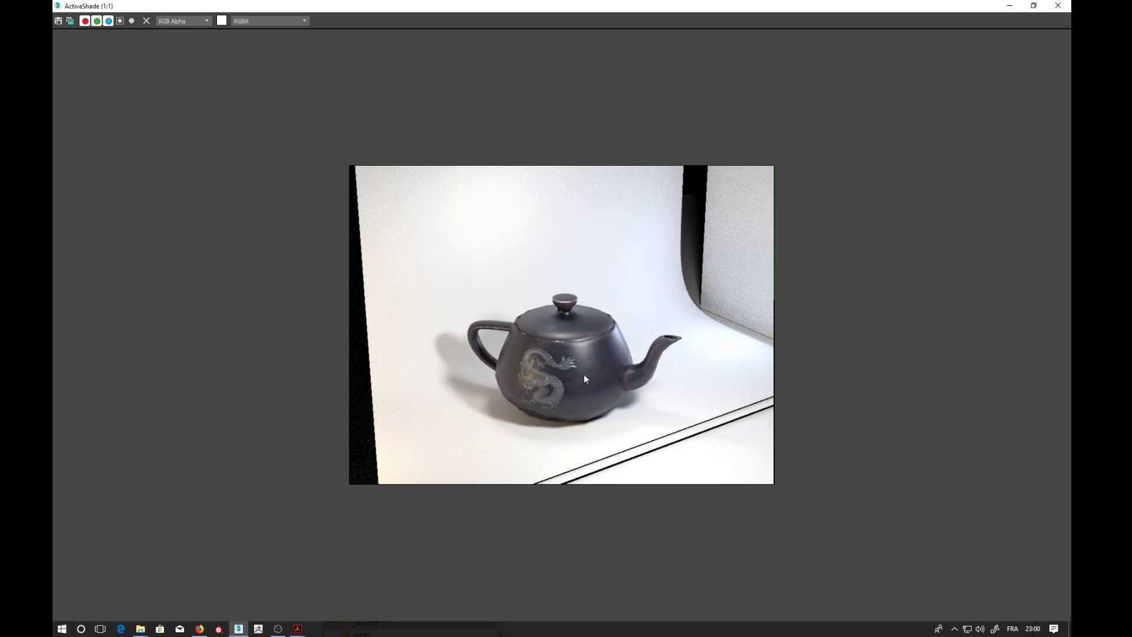
click(1033, 5)
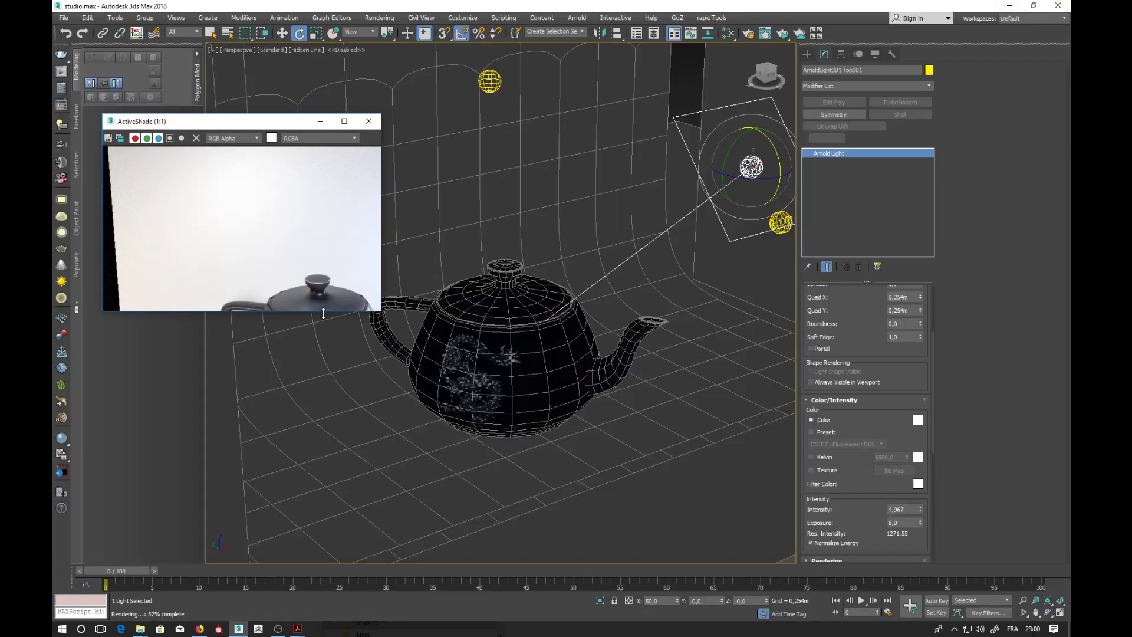
drag(319, 311, 337, 498)
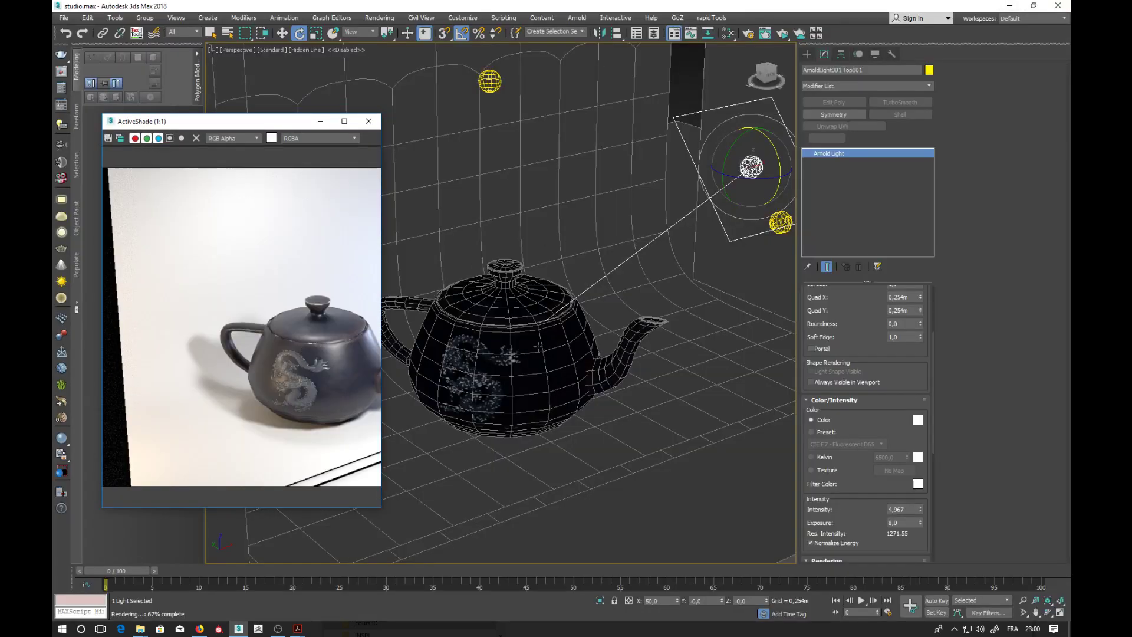
middle_drag(533, 342, 425, 291)
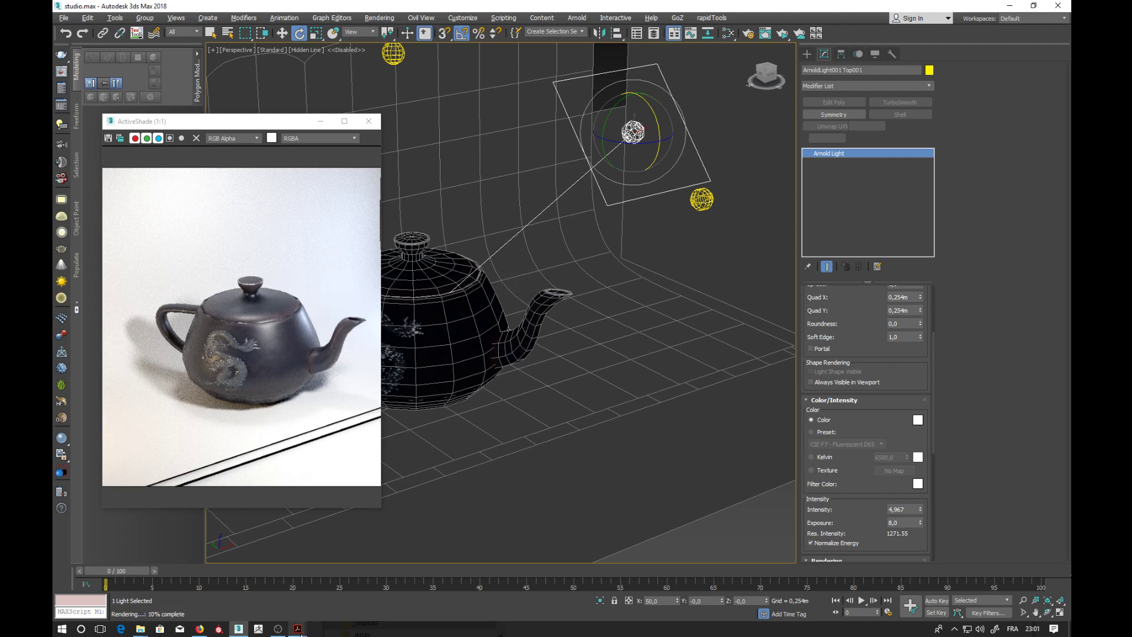
Switch to Import_Arnold.pdf in Acrobat, review the texture gamma override table and normal map connection, and return to 3ds Max.
mouse_move(299, 628)
click(328, 603)
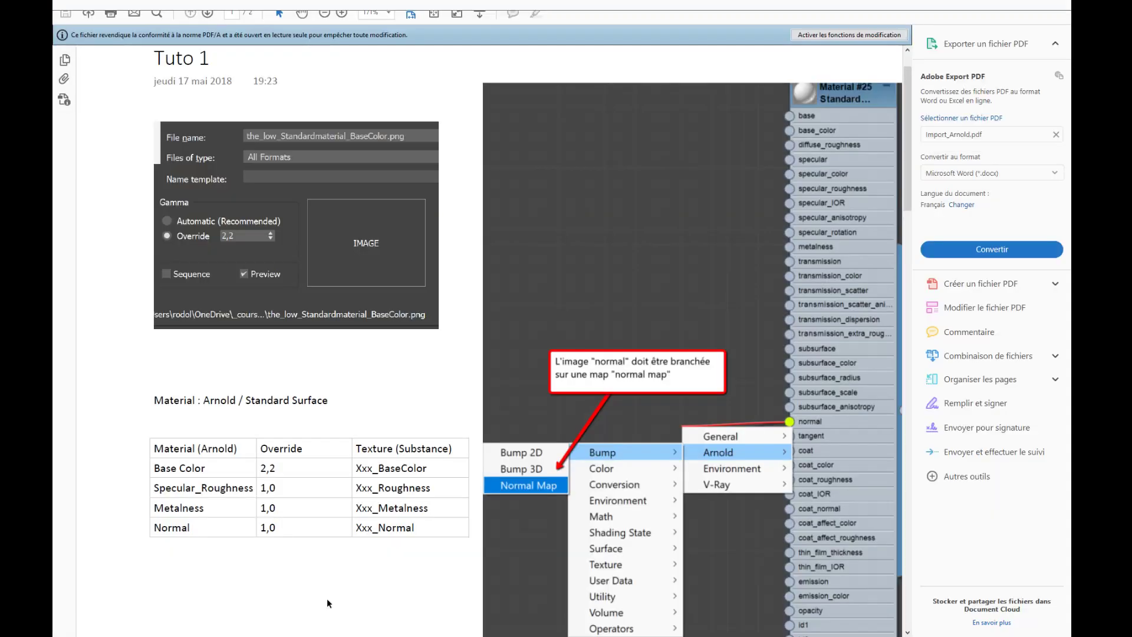
scroll(358, 448, down, 1)
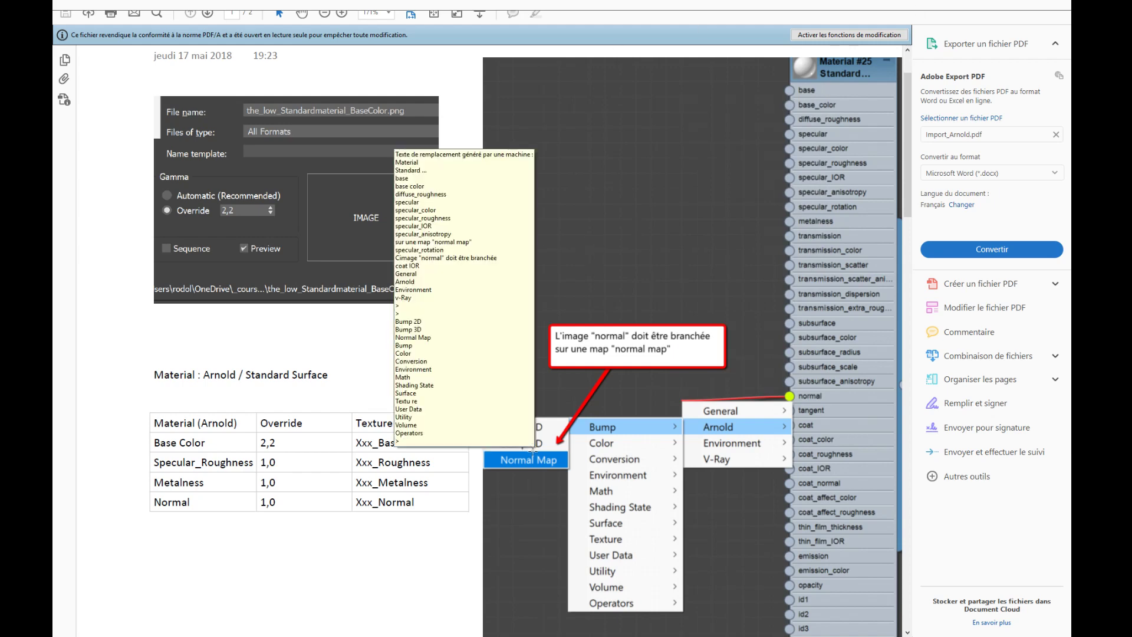
key(alt+Tab)
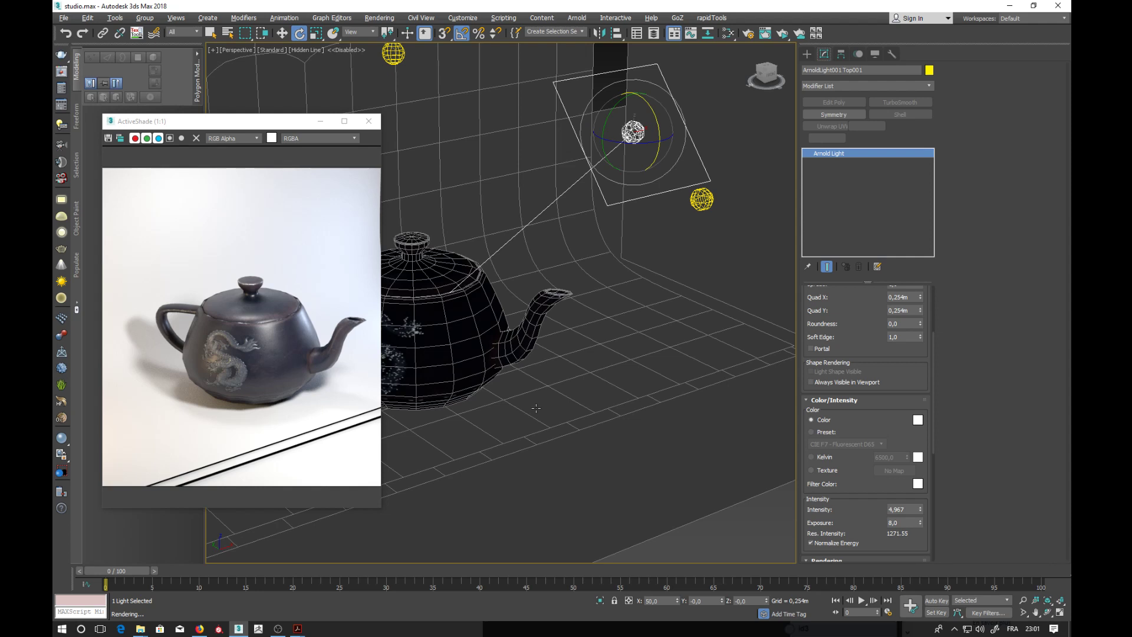
drag(248, 123, 352, 132)
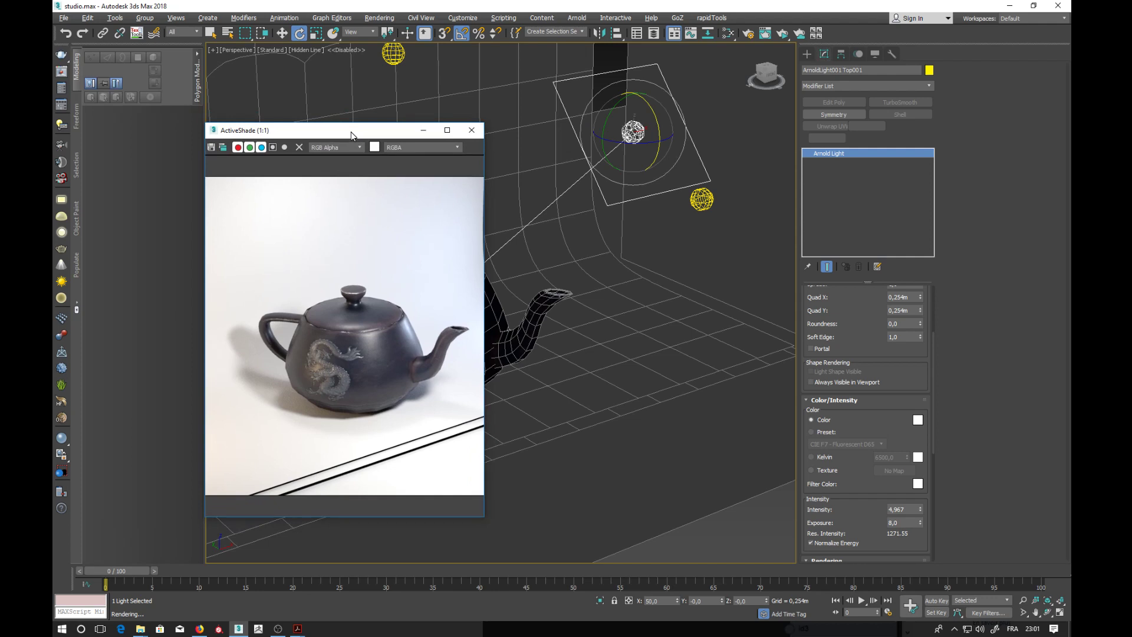
drag(351, 132, 263, 119)
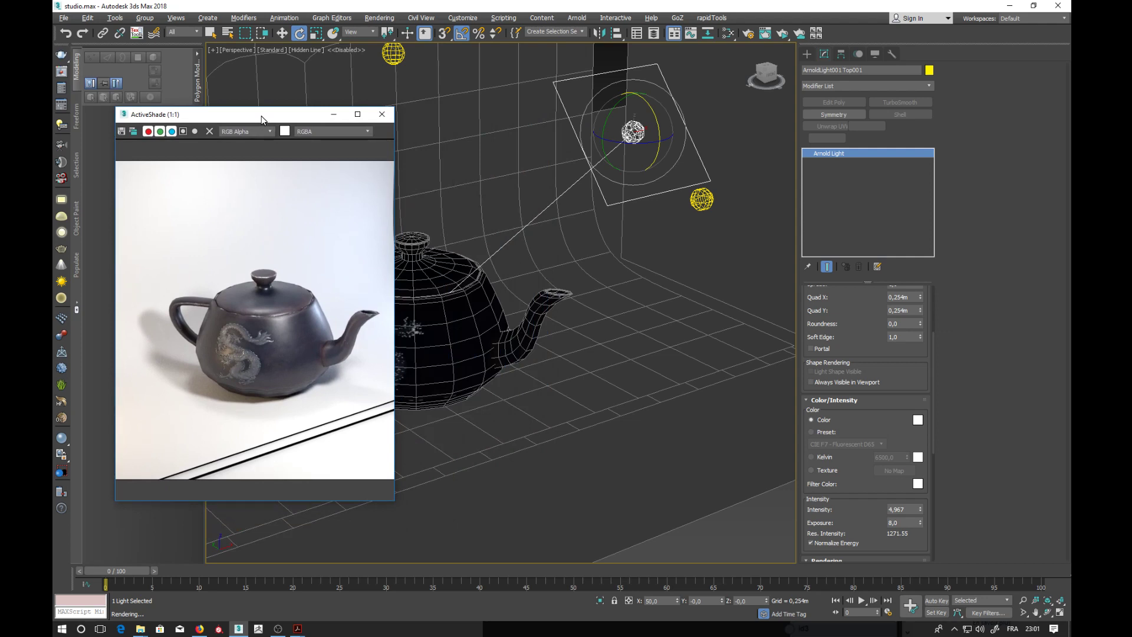
drag(262, 116, 261, 118)
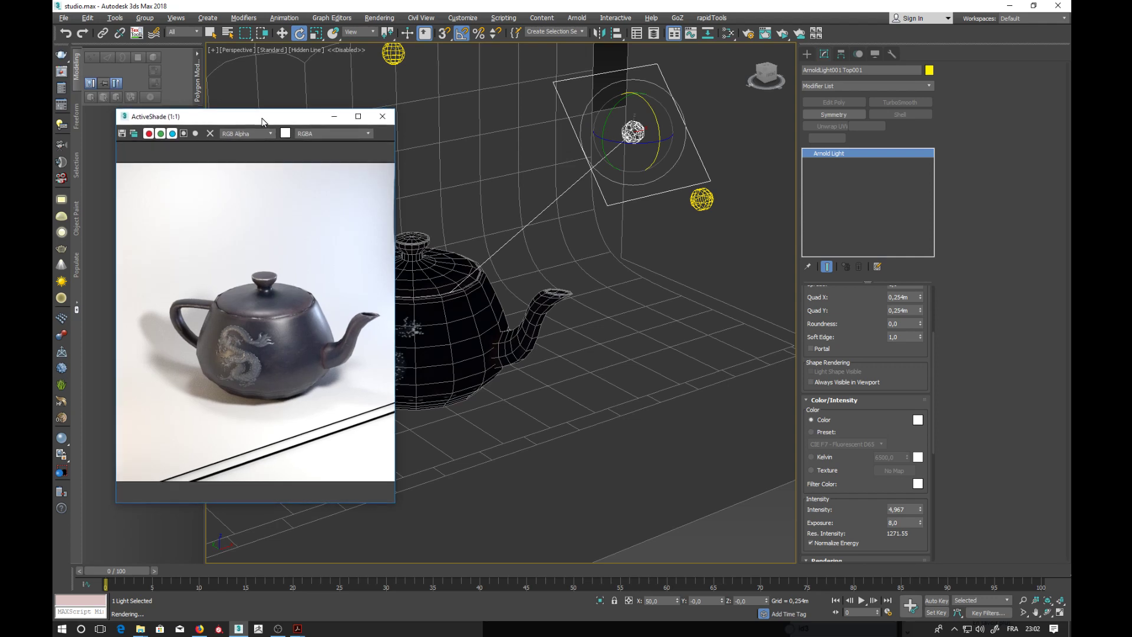
drag(261, 118, 261, 130)
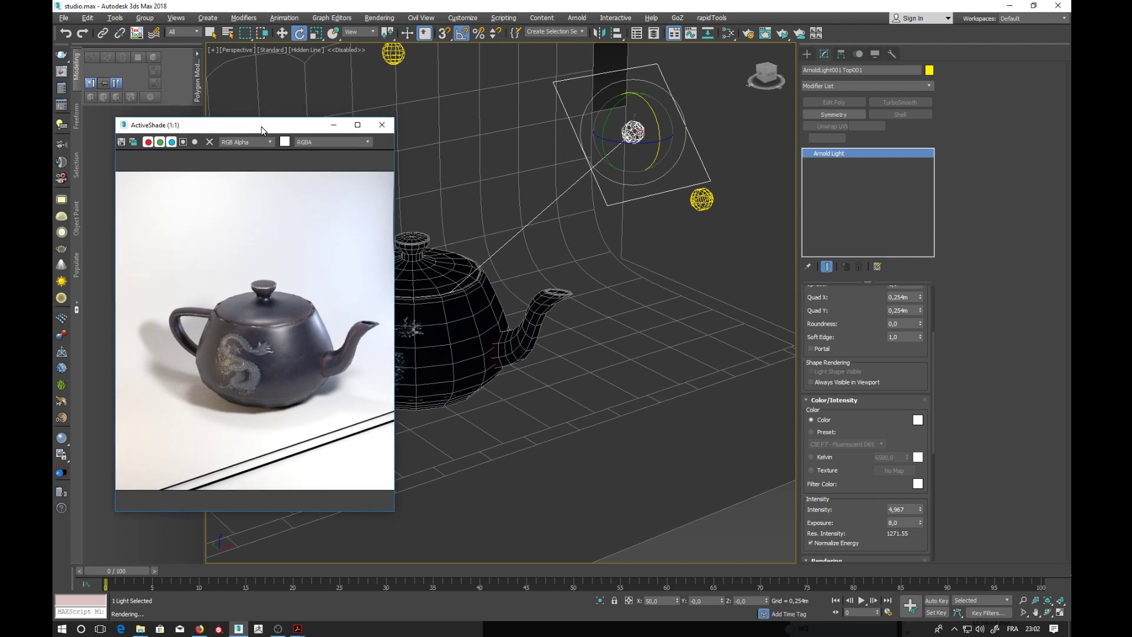